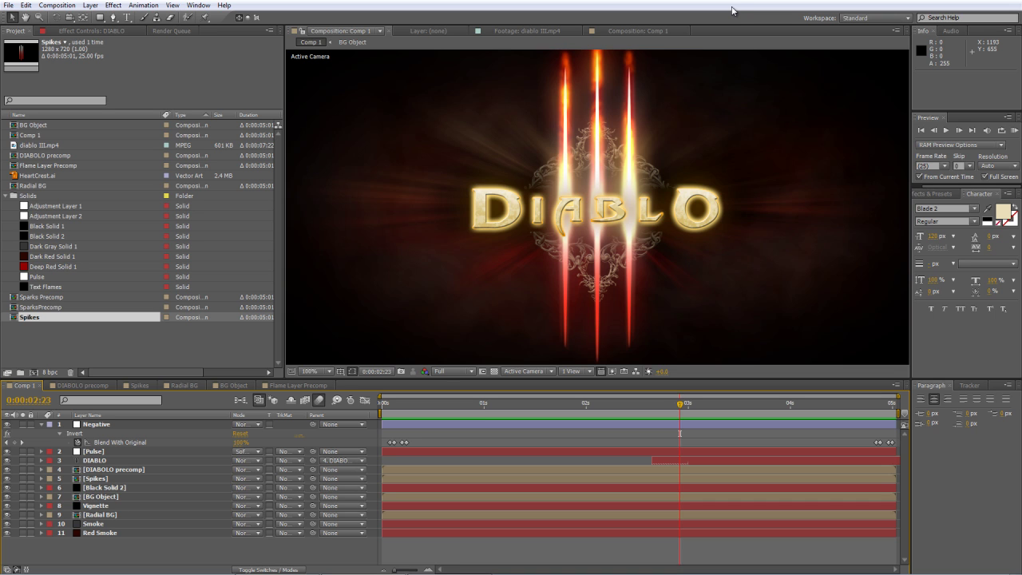
# - Play a preview of the finished Diablo ident from its first frame
pyautogui.press('Home')
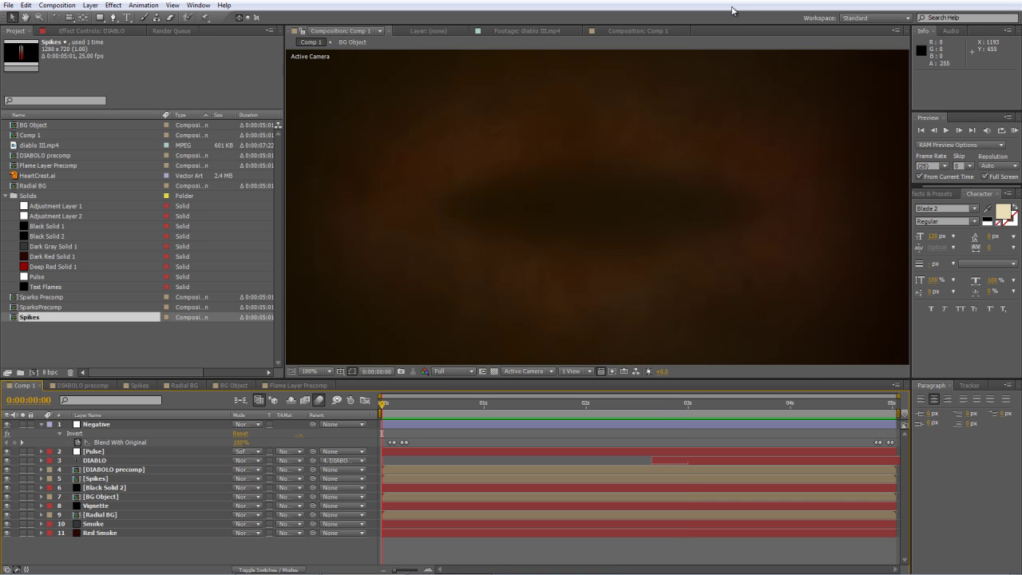
pyautogui.press('KP_0')
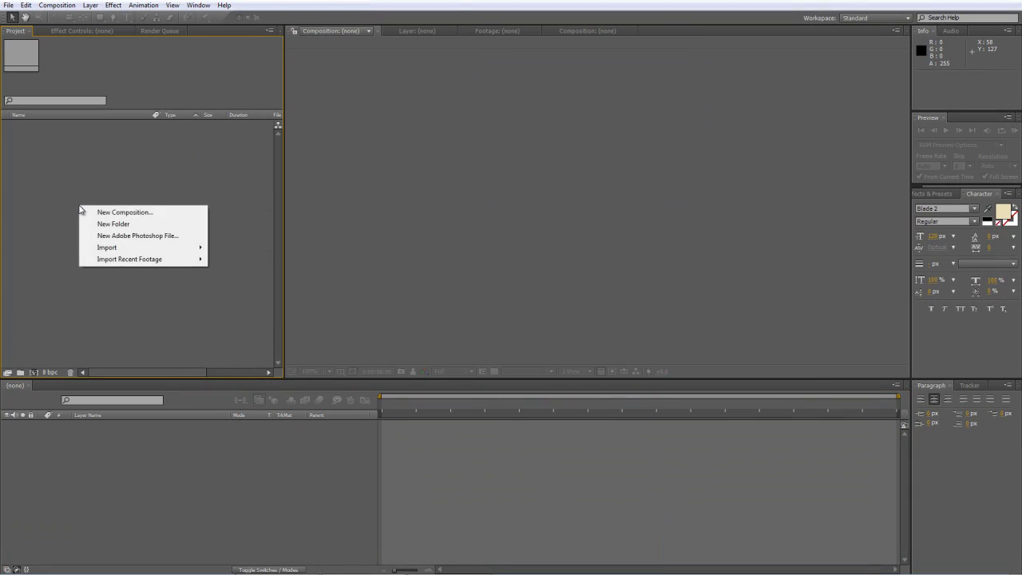
# - Create a composition named Main Comp at 1280×720, 25 fps, lasting 0:00:05:00
pyautogui.click(112, 213)
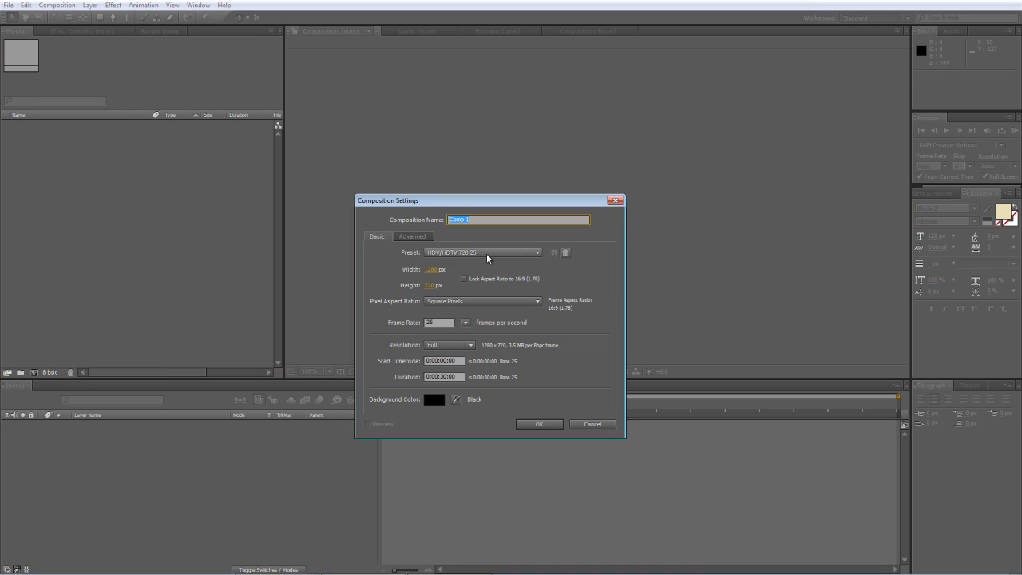
pyautogui.write('Main Comp')
pyautogui.click(432, 377)
pyautogui.write('500')
pyautogui.click(568, 363)
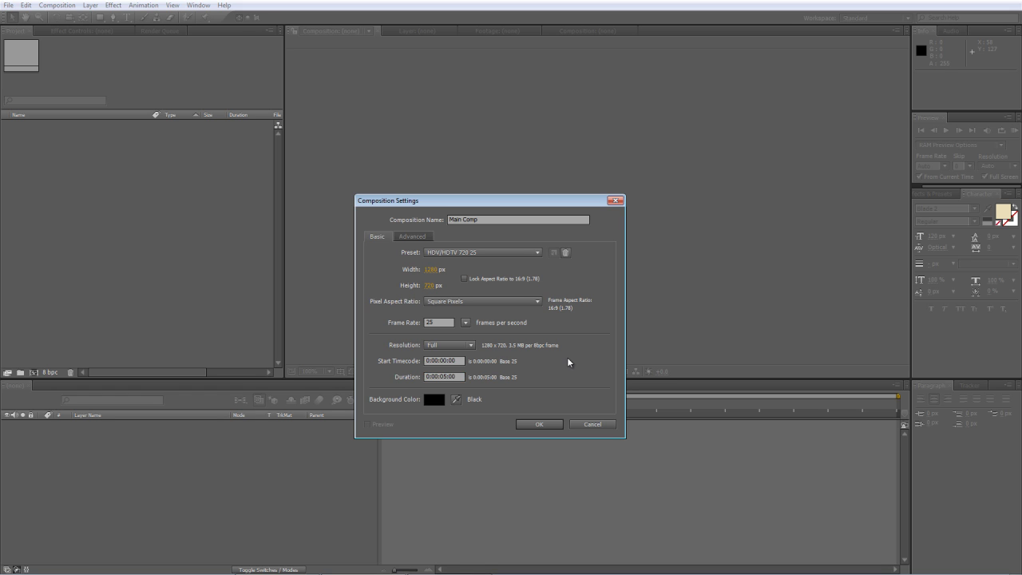
pyautogui.click(546, 425)
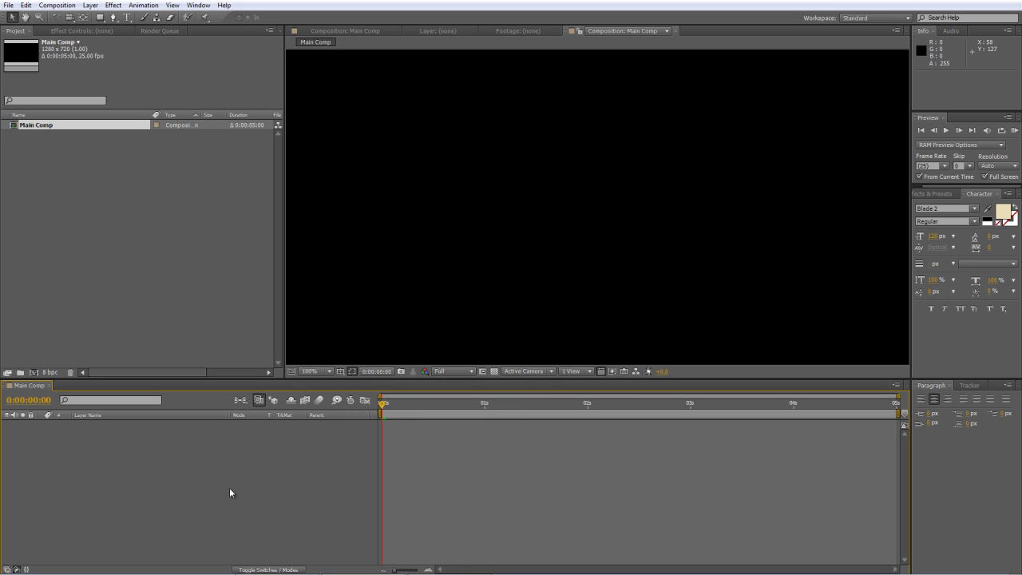
# - Add a full-frame Dark Red Solid 1 layer coloured #140000 and select it
pyautogui.scroll(-2, 563, 210)
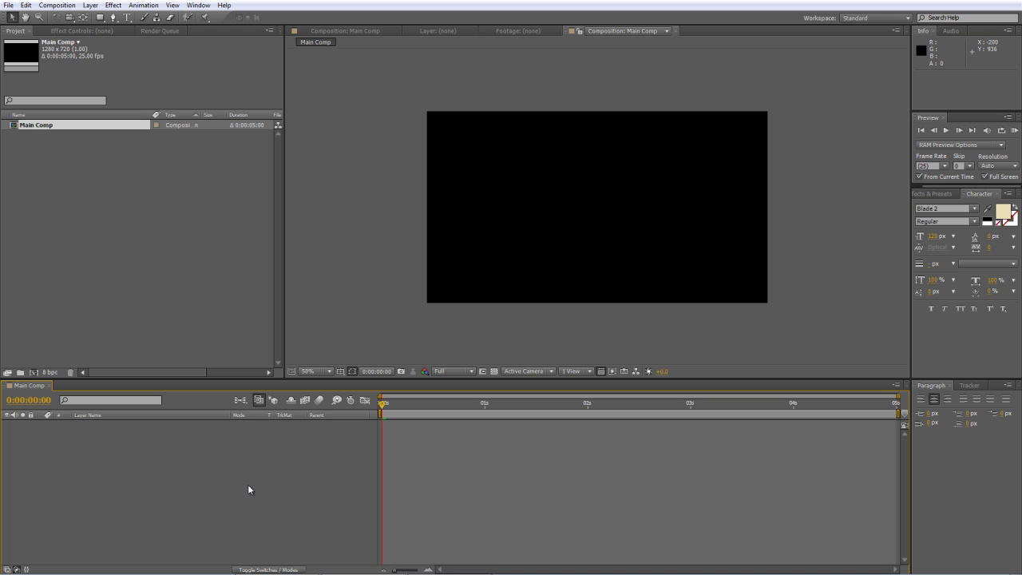
pyautogui.rightClick(207, 463)
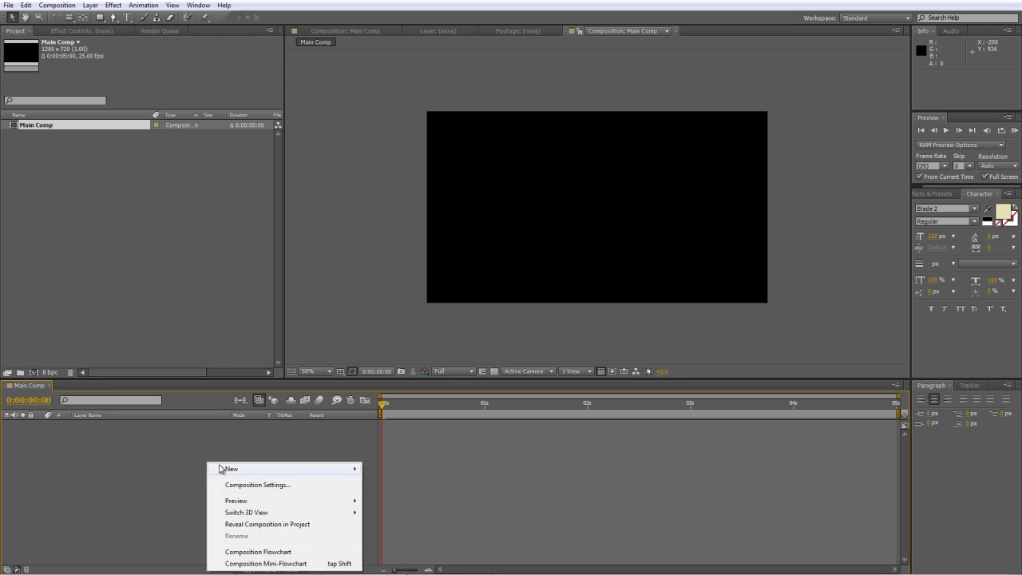
pyautogui.moveTo(239, 469)
pyautogui.click(422, 497)
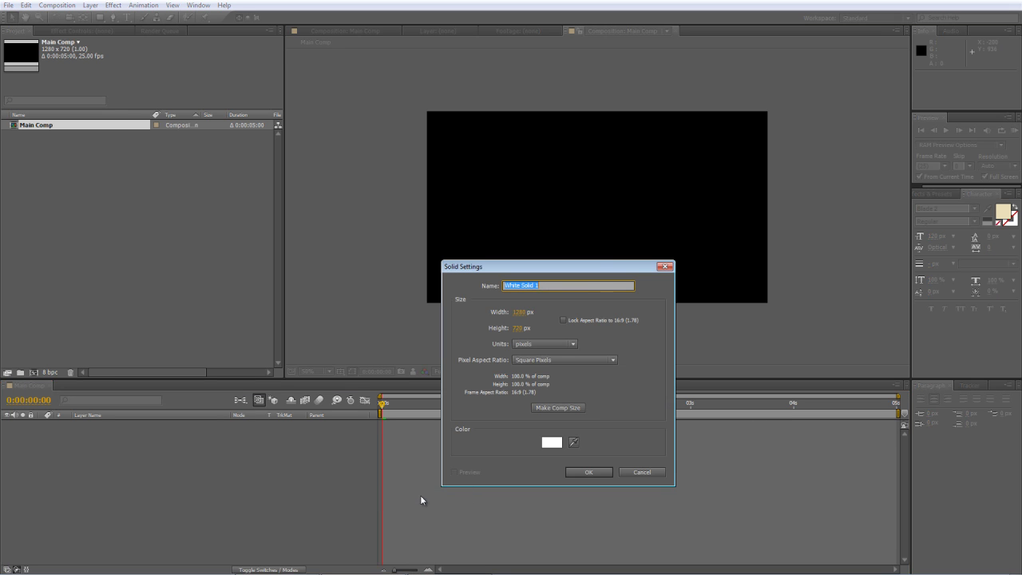
pyautogui.click(552, 443)
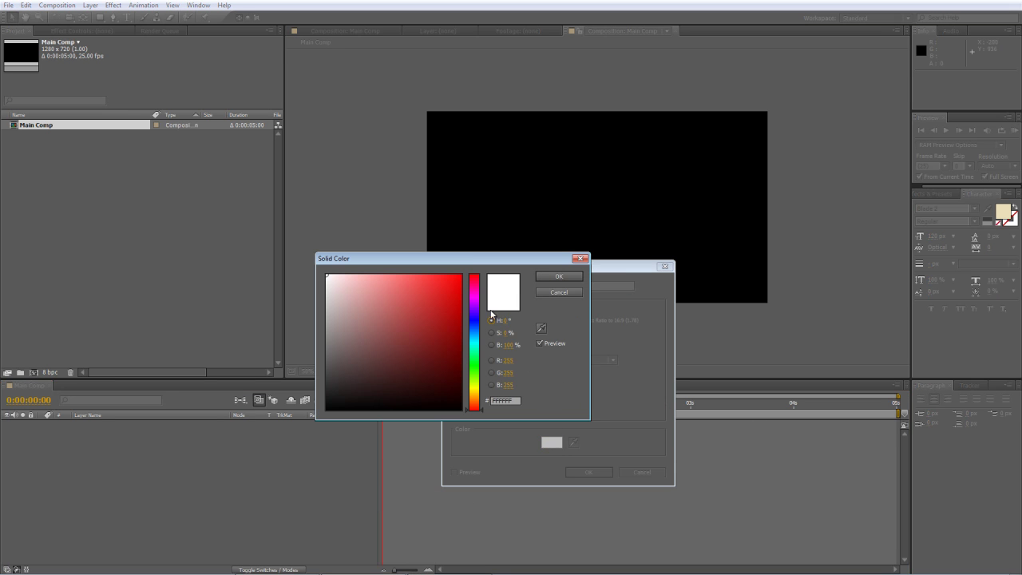
pyautogui.moveTo(441, 340); pyautogui.dragTo(470, 403)
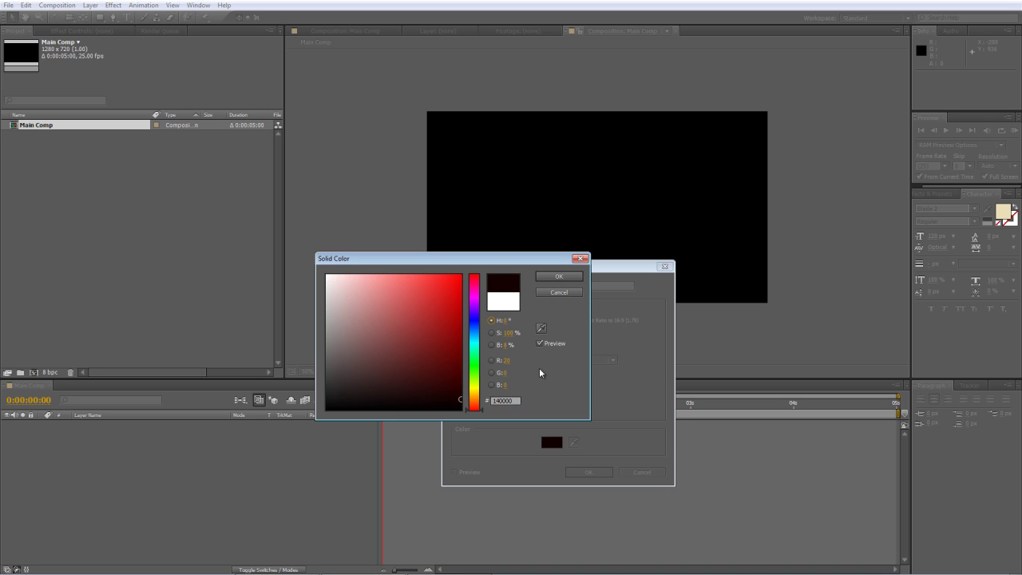
pyautogui.click(560, 277)
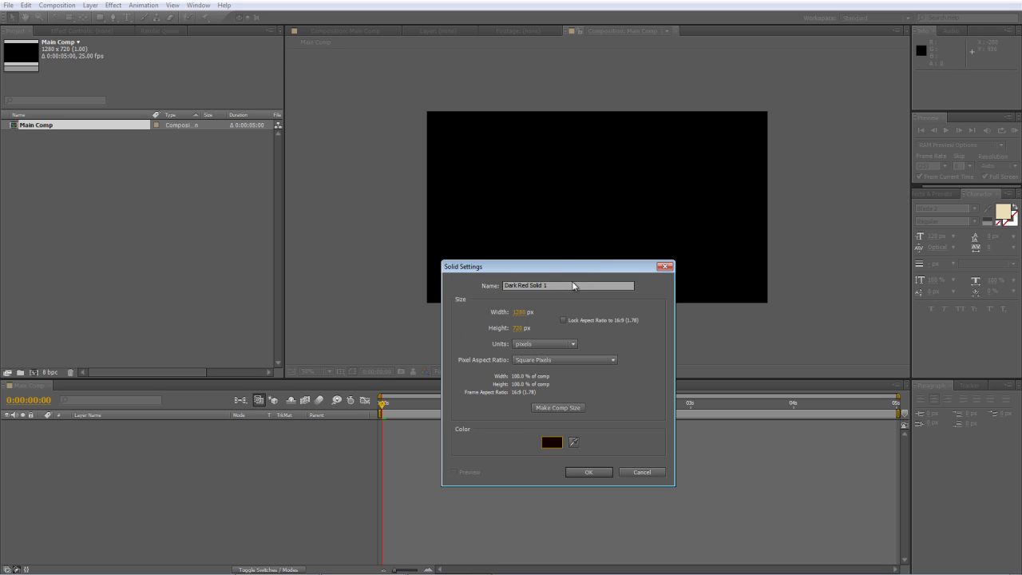
pyautogui.click(587, 472)
pyautogui.click(237, 527)
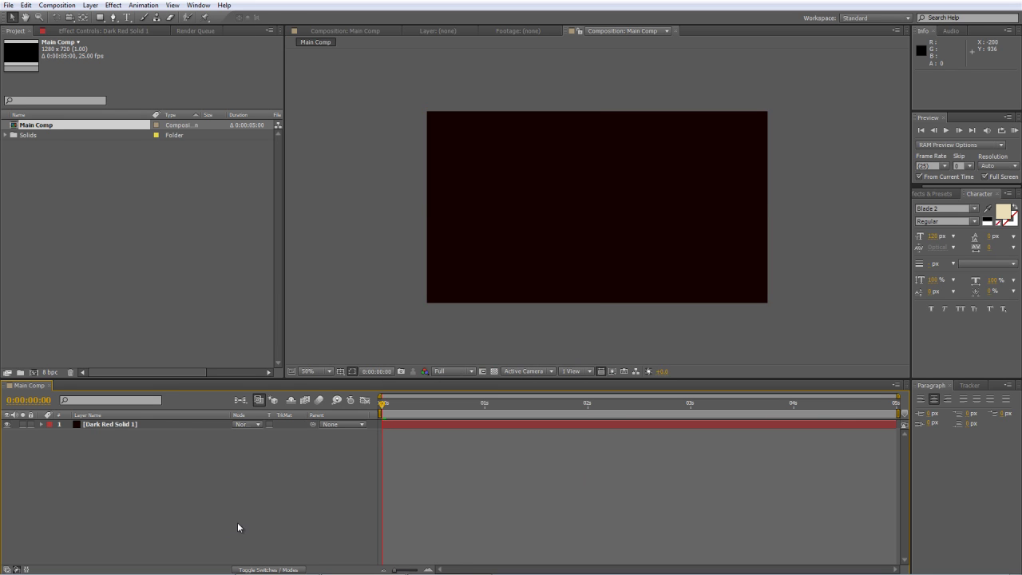
pyautogui.click(199, 424)
# - Apply Fractal Noise to the dark red solid and set its type to Dynamic Twist
pyautogui.click(940, 194)
pyautogui.click(944, 206)
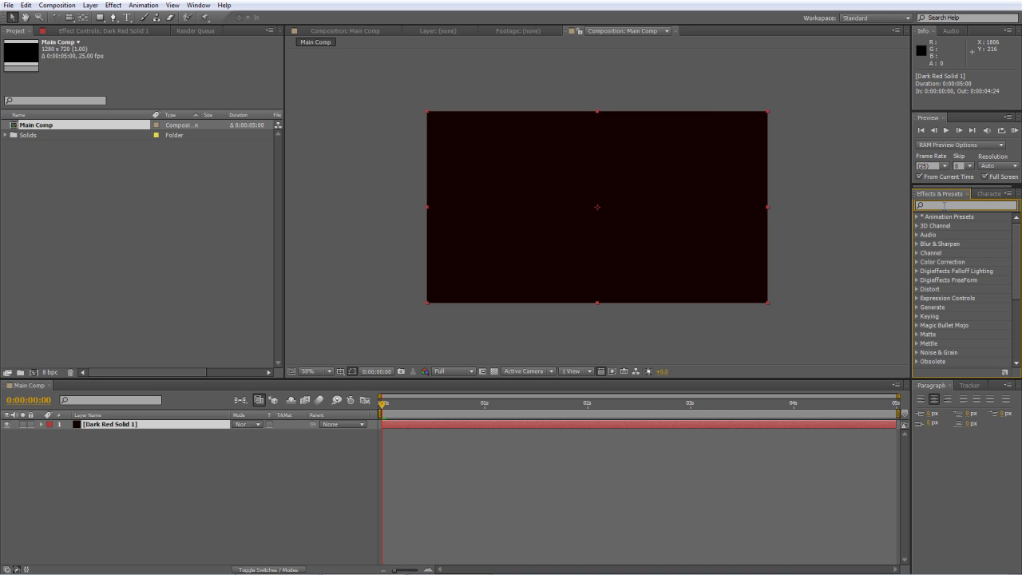
pyautogui.write('fractal')
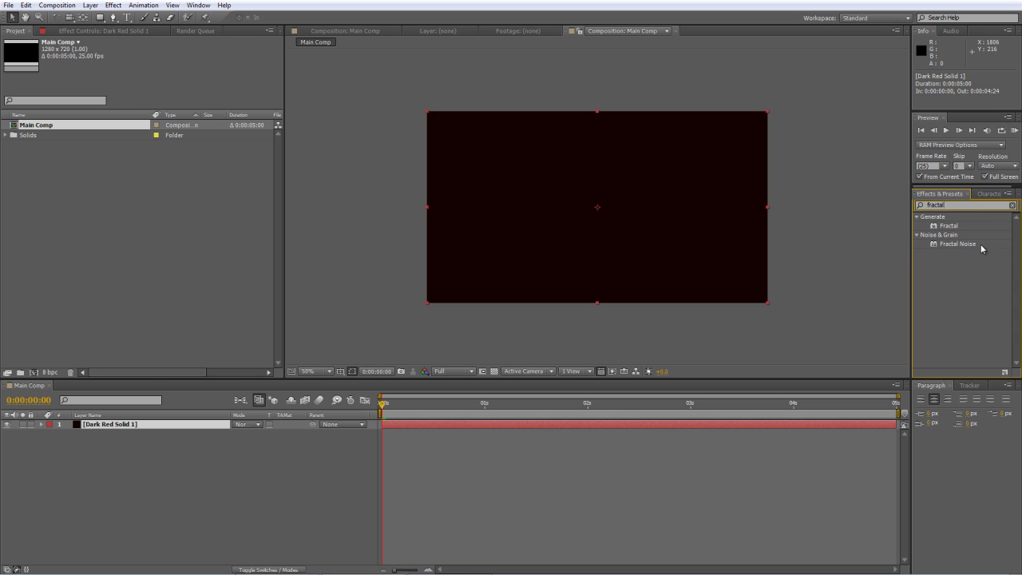
pyautogui.moveTo(973, 245); pyautogui.dragTo(179, 424)
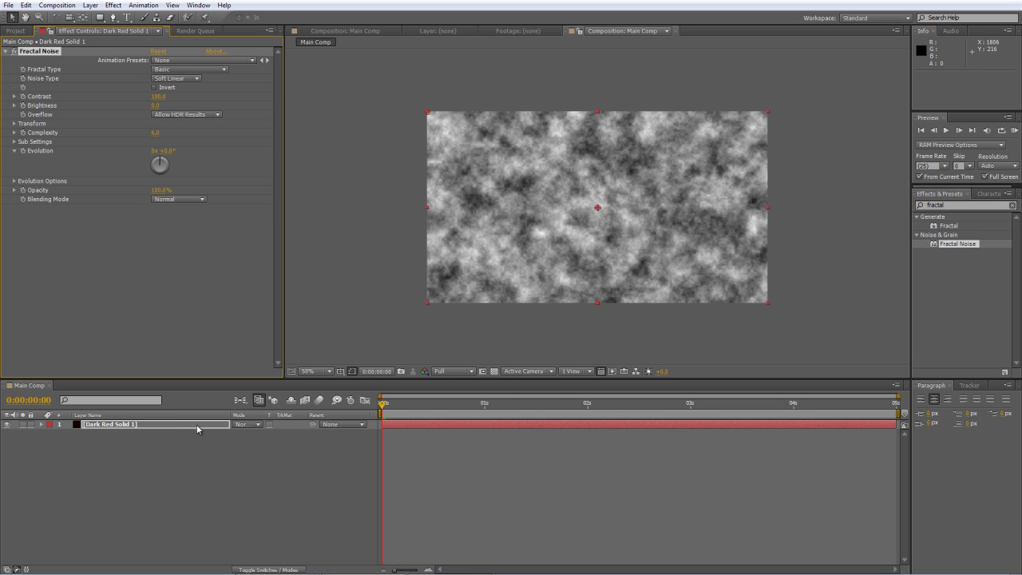
pyautogui.click(216, 70)
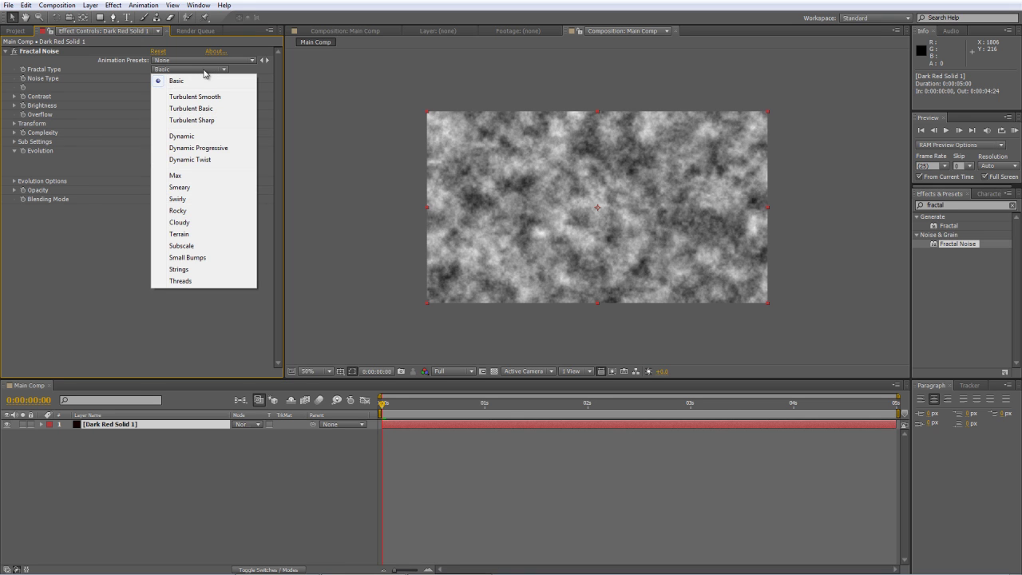
pyautogui.click(208, 159)
pyautogui.click(246, 102)
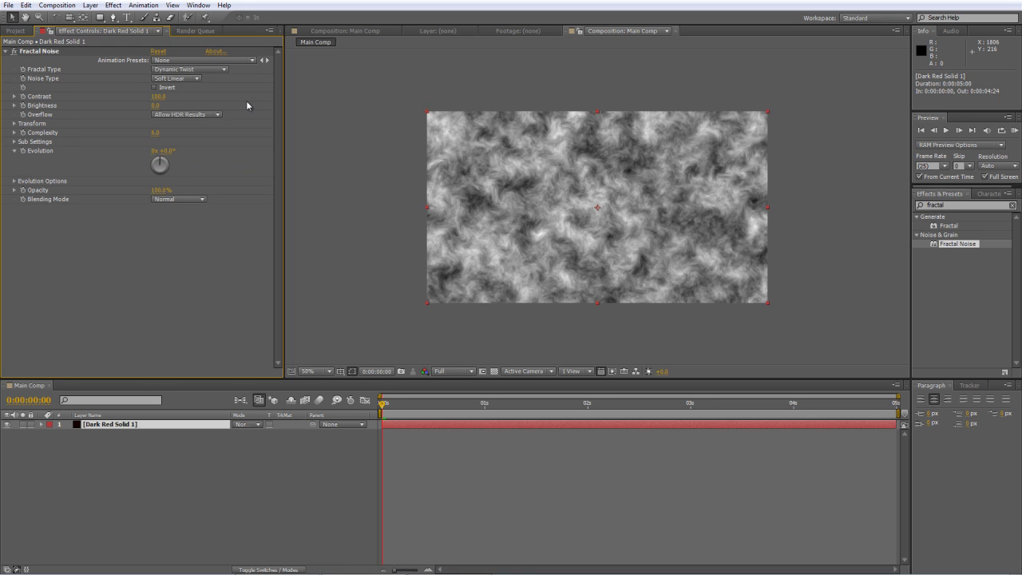
# - Set the noise Scale to 400, Contrast to 150 and Blending Mode to Overlay
pyautogui.click(14, 123)
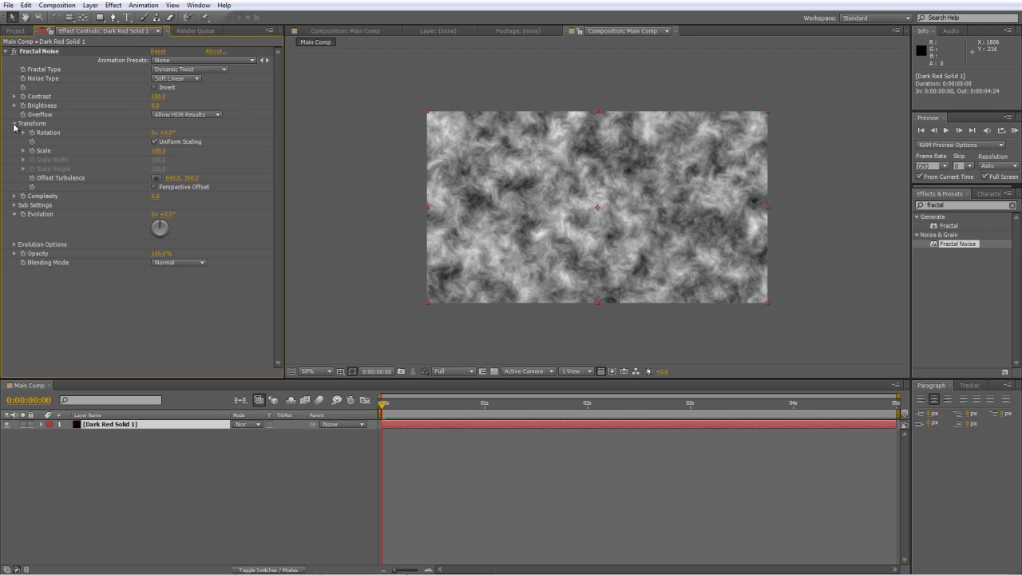
pyautogui.click(159, 150)
pyautogui.write('400')
pyautogui.press('Return')
pyautogui.click(157, 96)
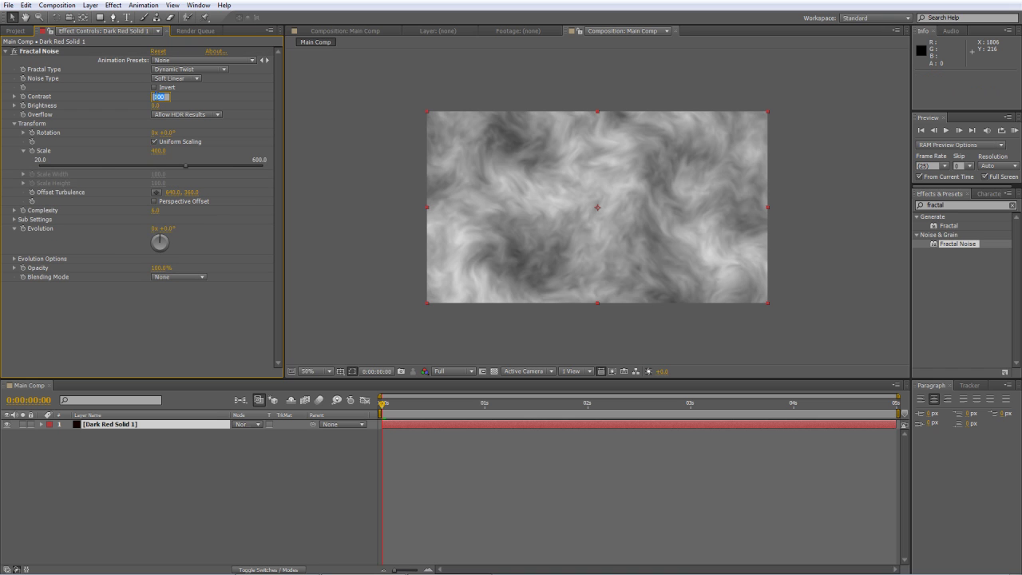
pyautogui.write('150')
pyautogui.press('Return')
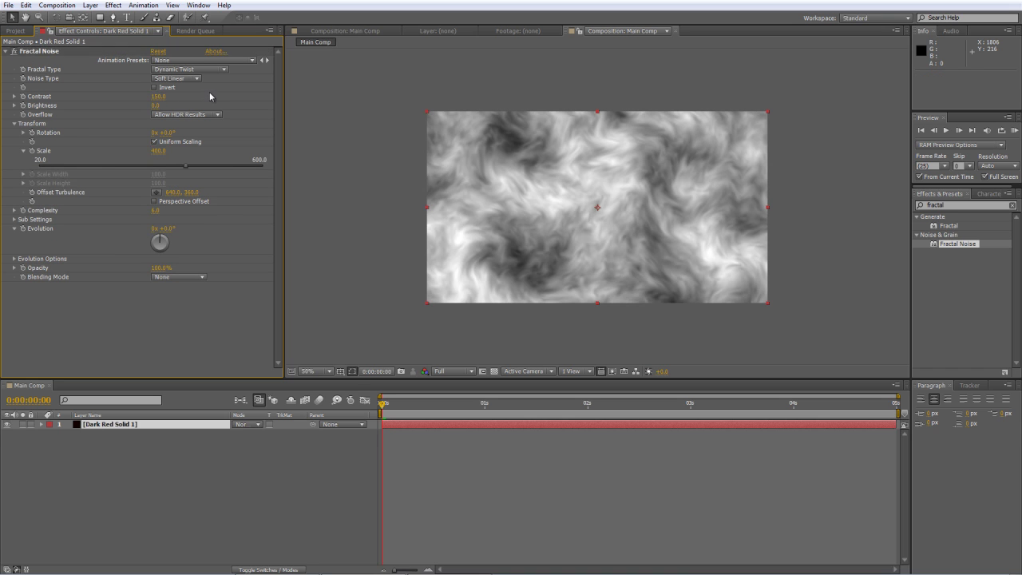
pyautogui.click(188, 278)
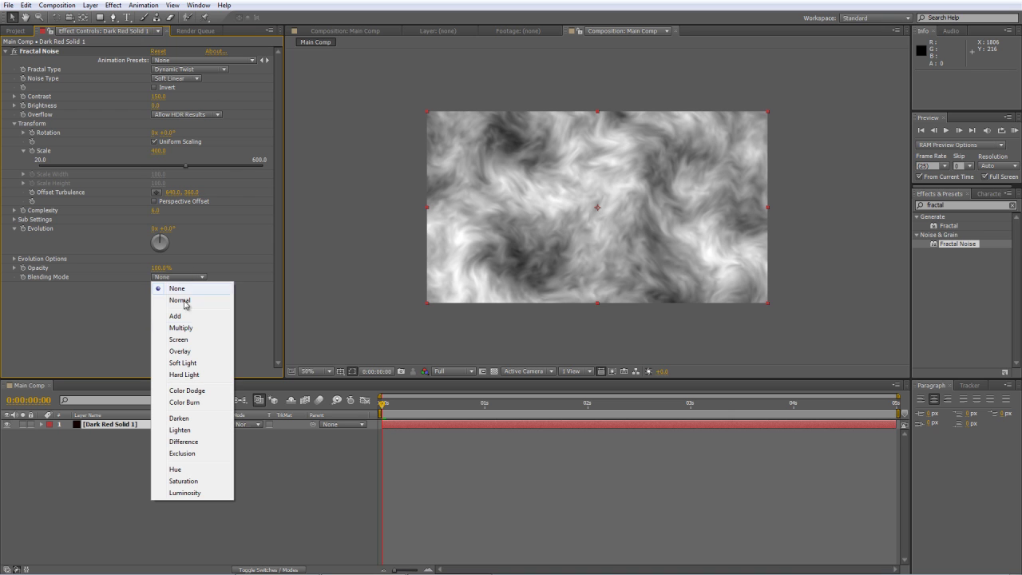
pyautogui.click(179, 353)
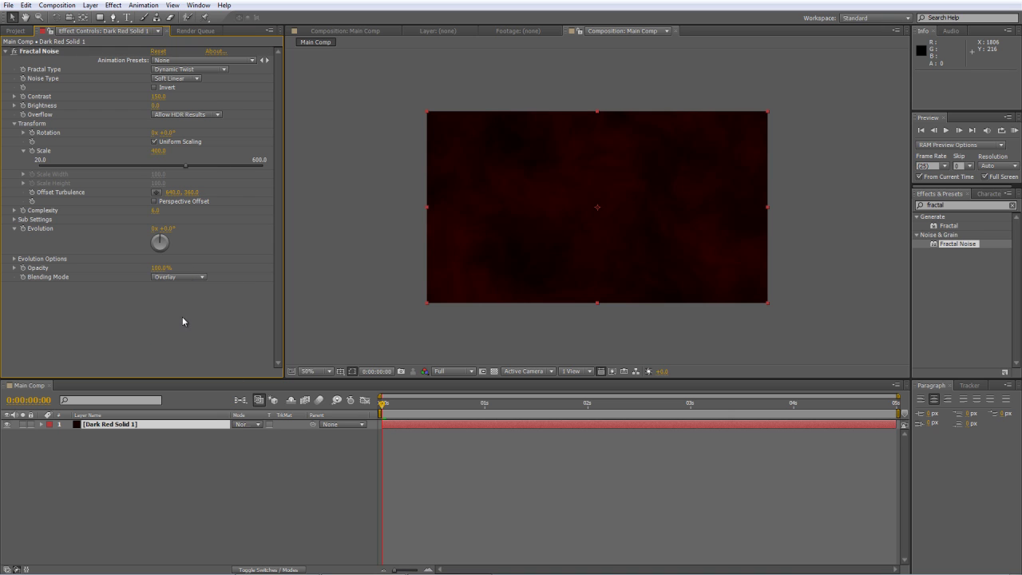
# - Keyframe Fractal Noise Evolution from 0x at the start to 1x at the last frame
pyautogui.click(362, 409)
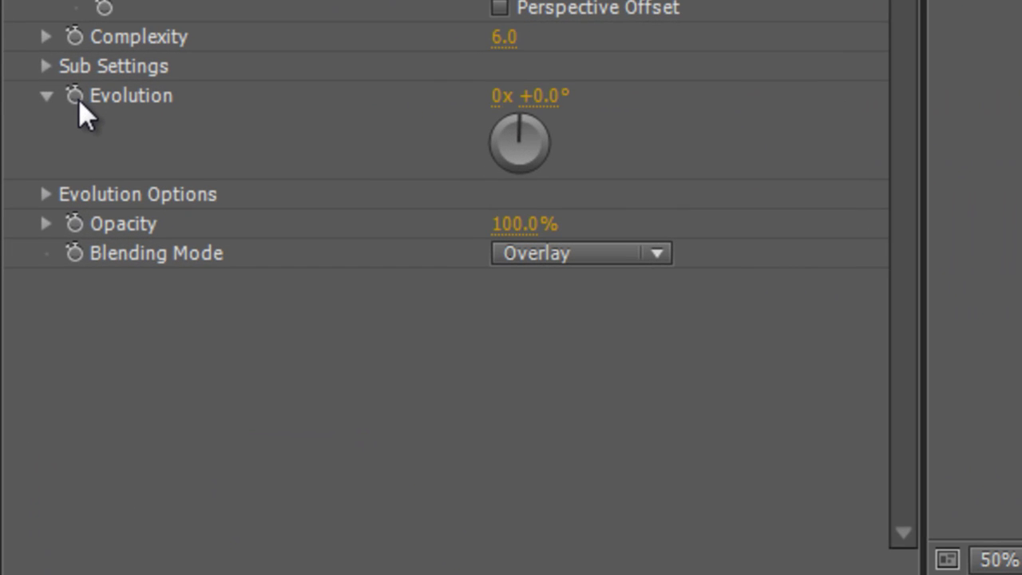
pyautogui.click(76, 98)
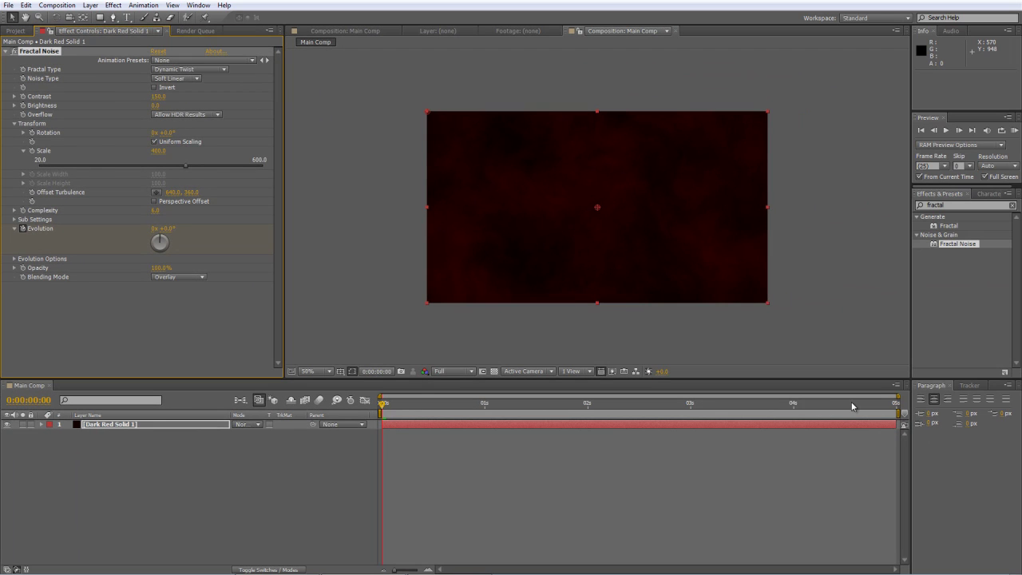
pyautogui.moveTo(957, 418); pyautogui.dragTo(1018, 425)
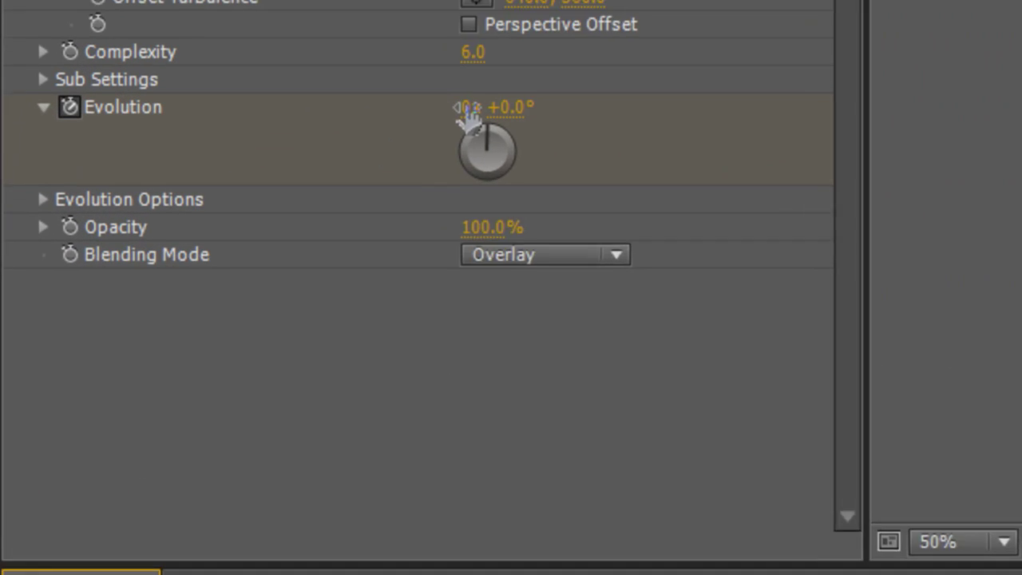
pyautogui.click(154, 228)
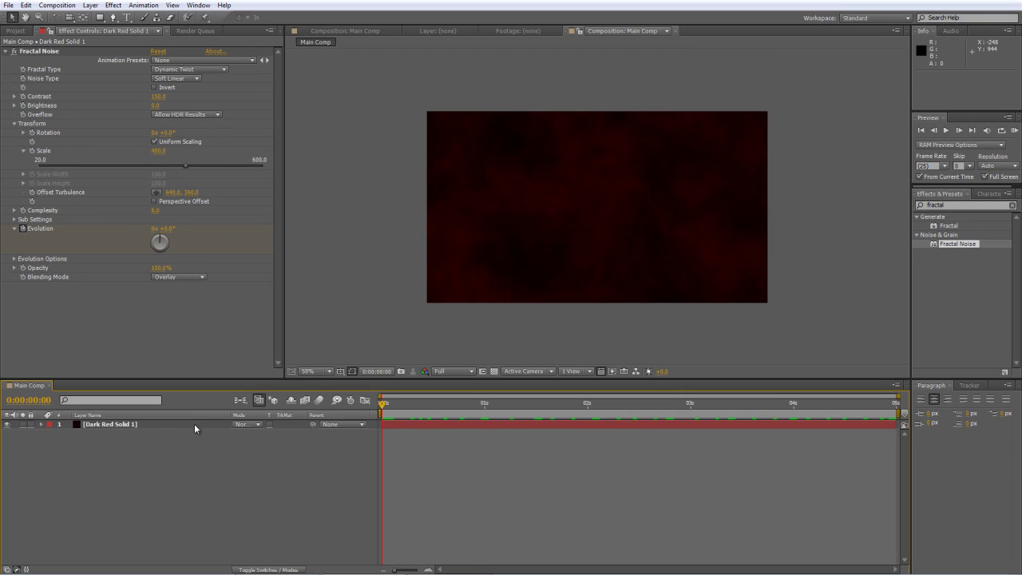
# - Rename the dark red solid layer to 'Smokey Red BG'
pyautogui.click(194, 426)
pyautogui.press('Return')
pyautogui.write('Smokey Red BG')
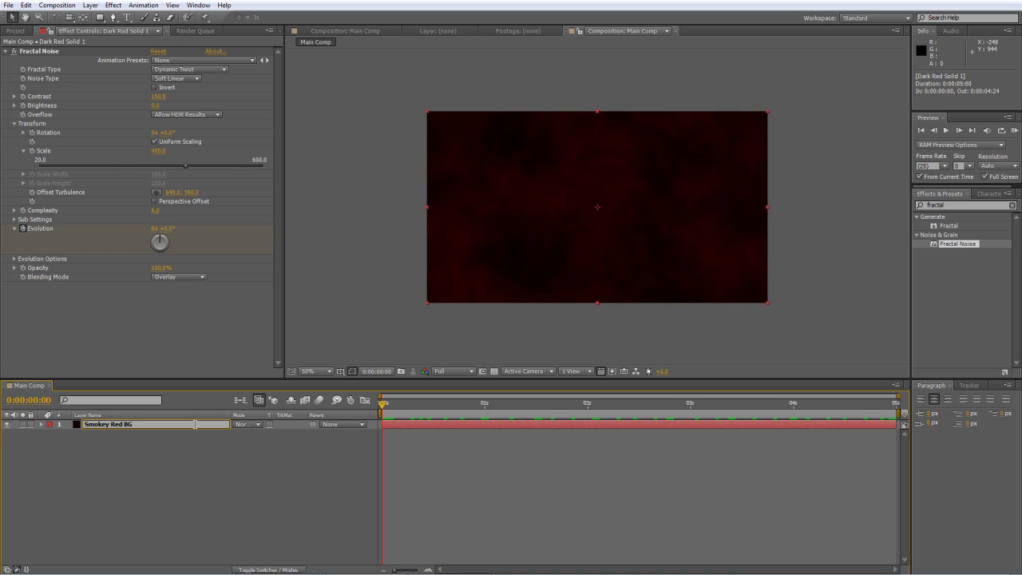
# - Commit the Smokey Red BG name and add a black full-frame solid named Vignette
pyautogui.press('Return')
pyautogui.rightClick(153, 453)
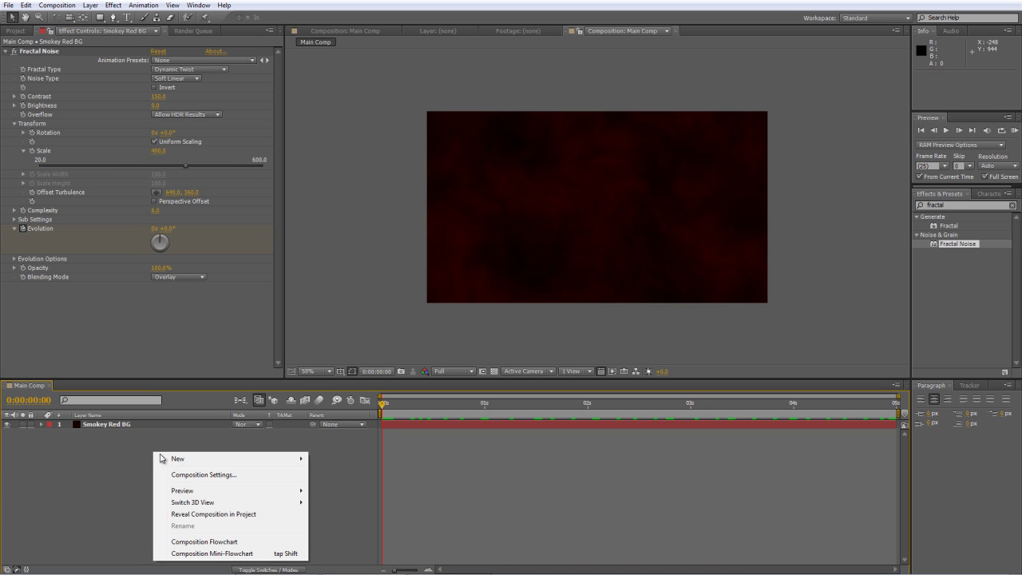
pyautogui.moveTo(172, 461)
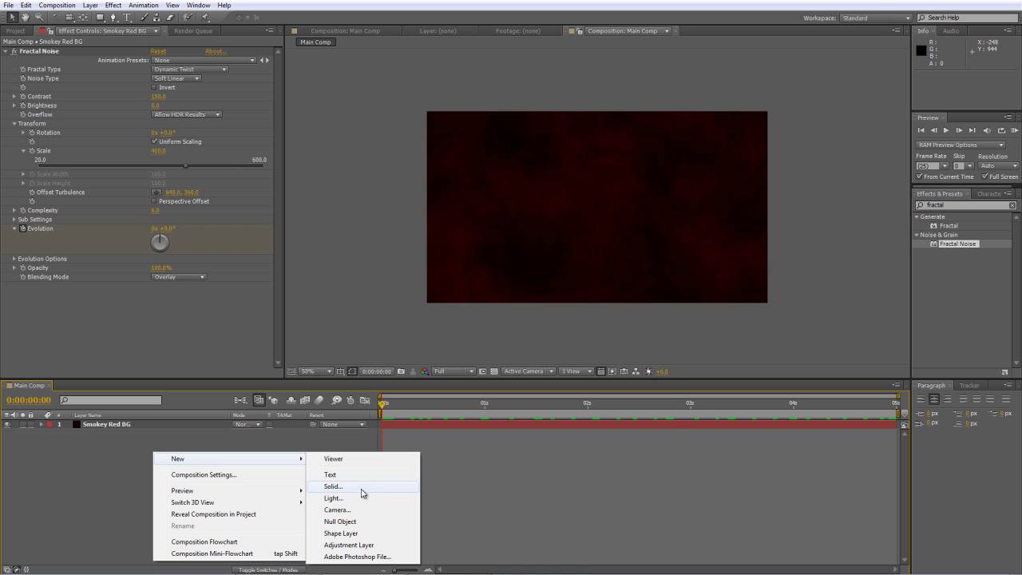
pyautogui.click(365, 487)
pyautogui.click(552, 449)
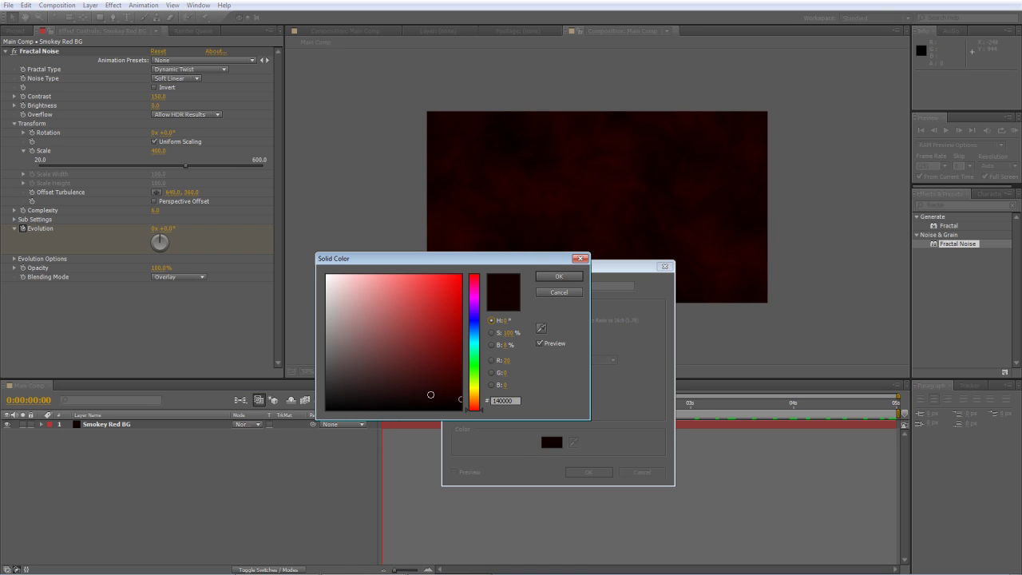
pyautogui.moveTo(429, 391); pyautogui.dragTo(508, 434)
pyautogui.click(559, 276)
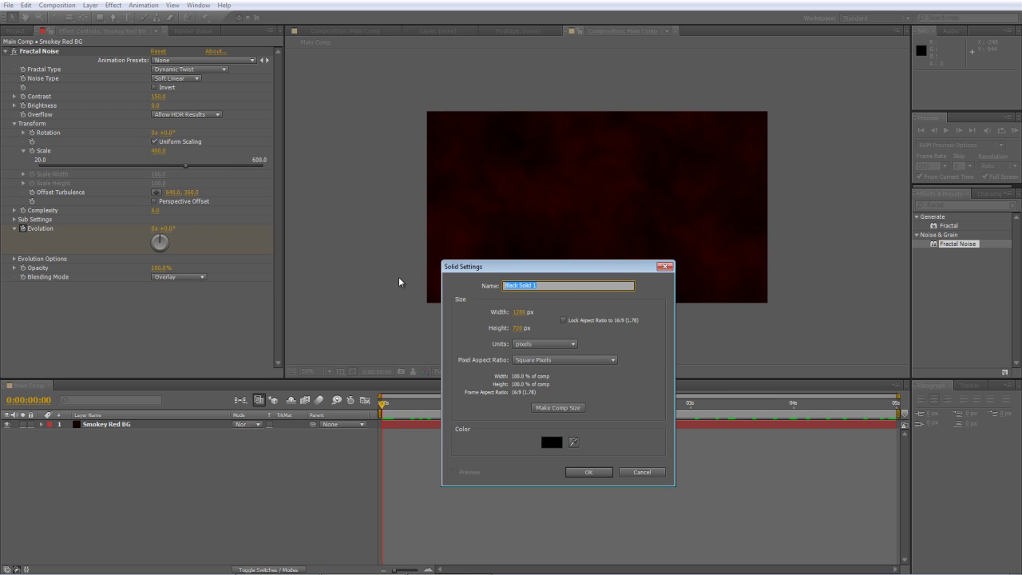
pyautogui.press('BackSpace')
pyautogui.write('Vignette')
pyautogui.click(591, 472)
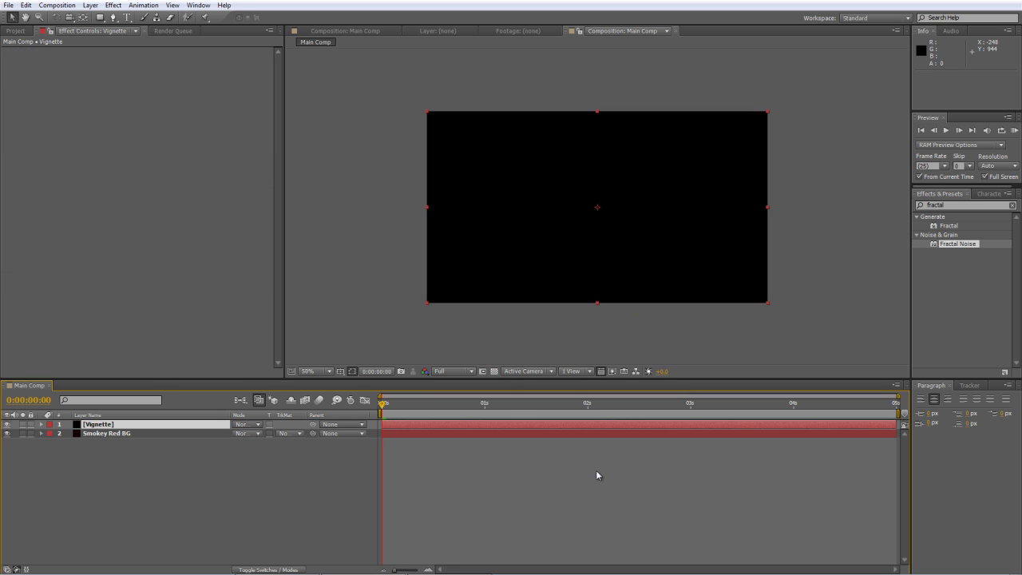
# - Give Vignette a full-layer ellipse mask set to Subtract, Feather 100, Expansion -125
pyautogui.click(102, 21)
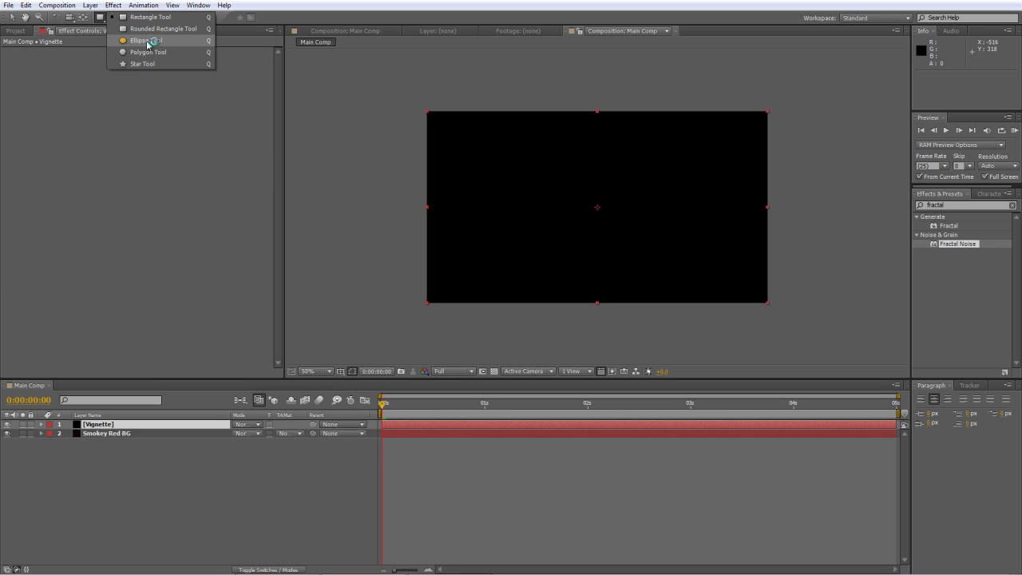
pyautogui.click(147, 41)
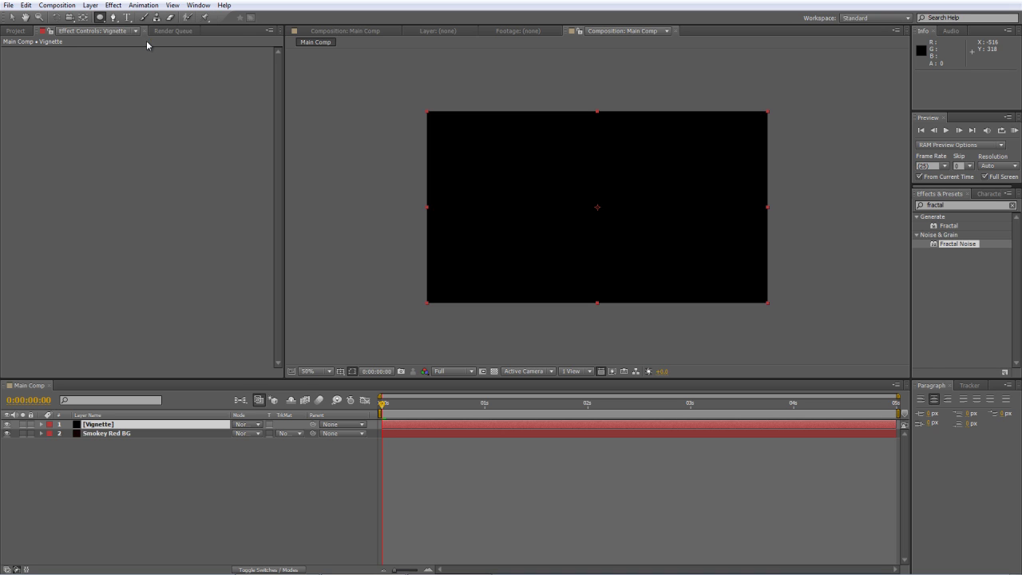
pyautogui.doubleClick(101, 19)
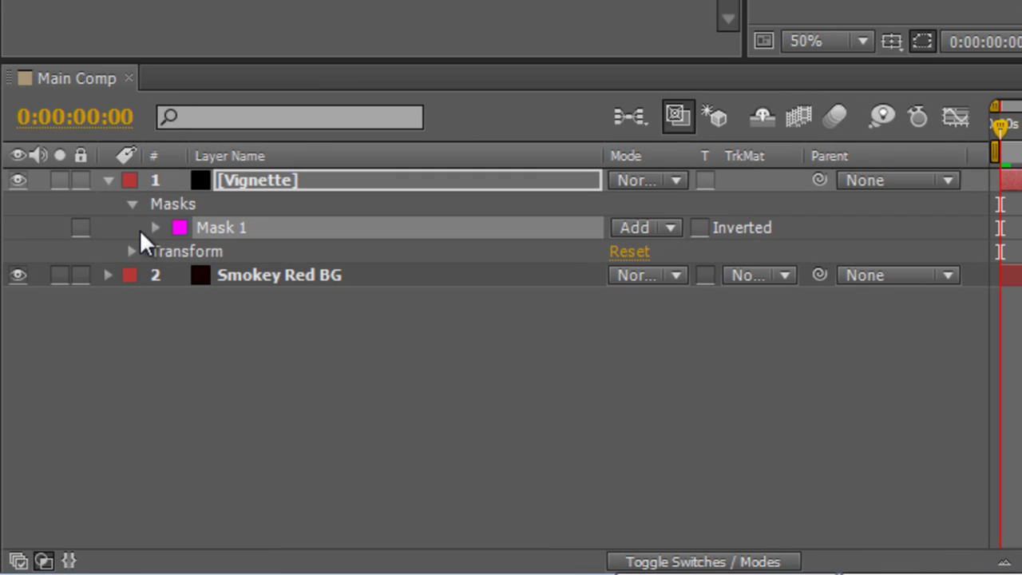
pyautogui.click(156, 228)
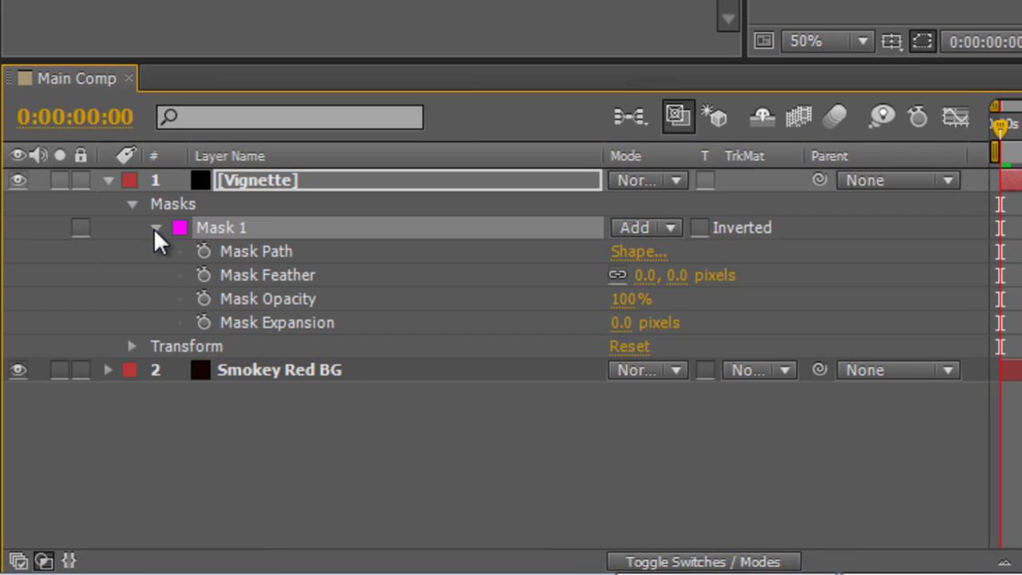
pyautogui.click(669, 231)
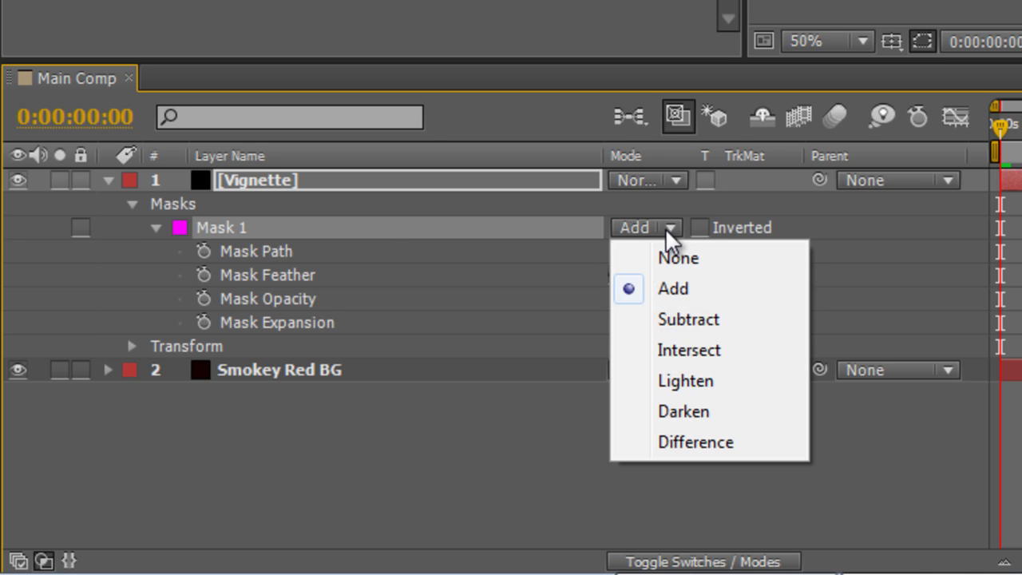
pyautogui.click(680, 317)
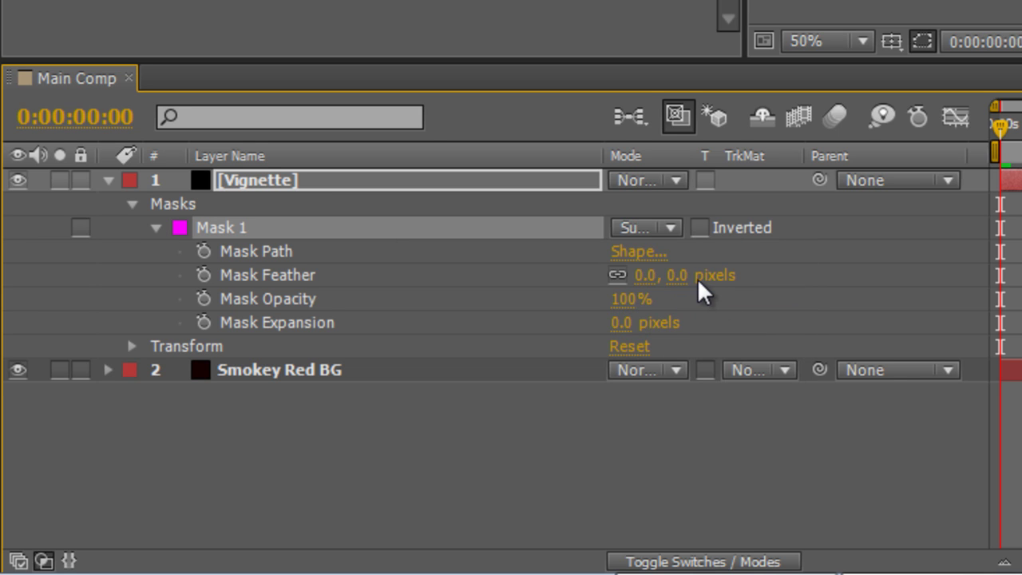
pyautogui.moveTo(647, 276); pyautogui.dragTo(787, 275)
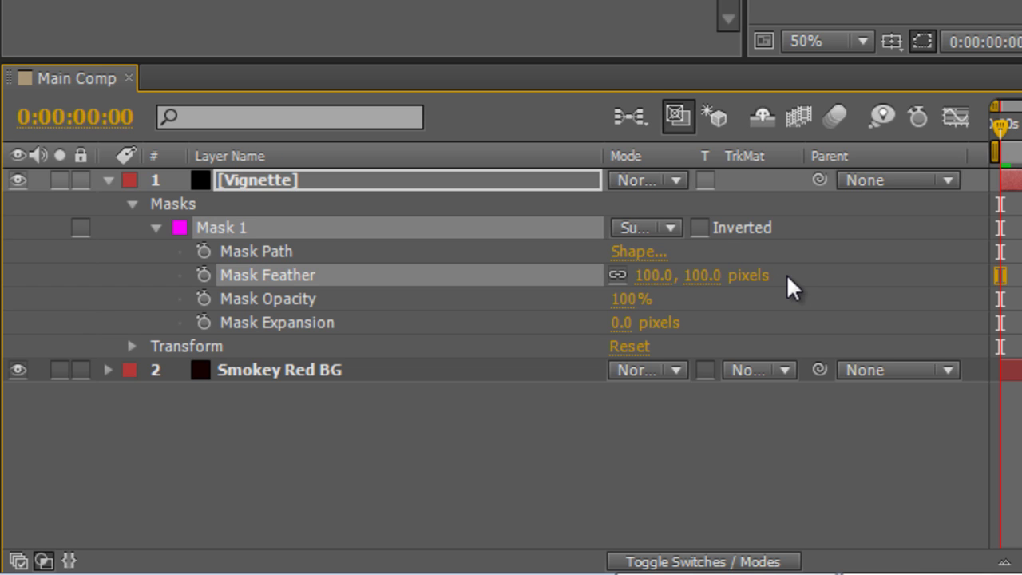
pyautogui.moveTo(622, 323); pyautogui.dragTo(521, 323)
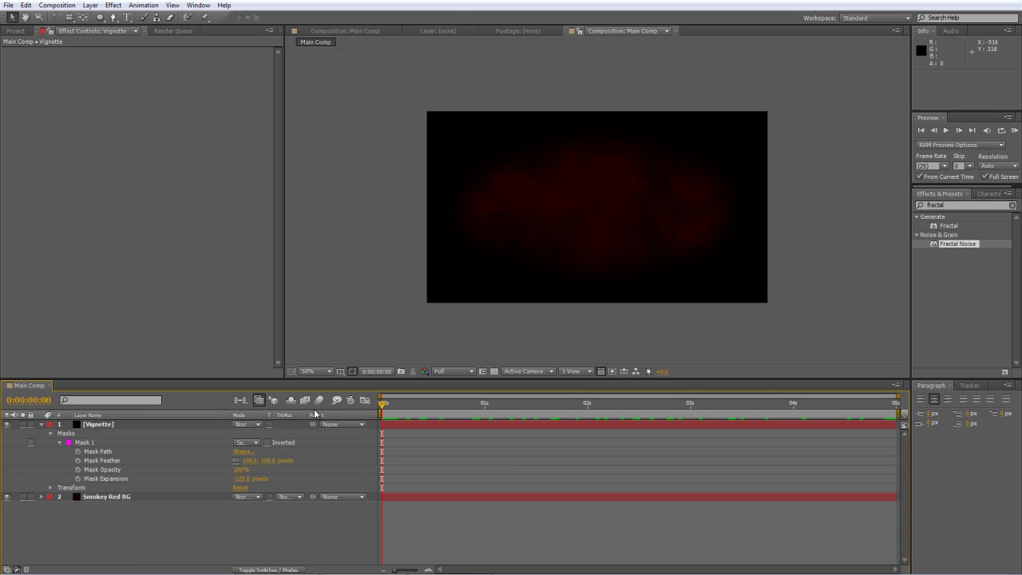
pyautogui.press('u')
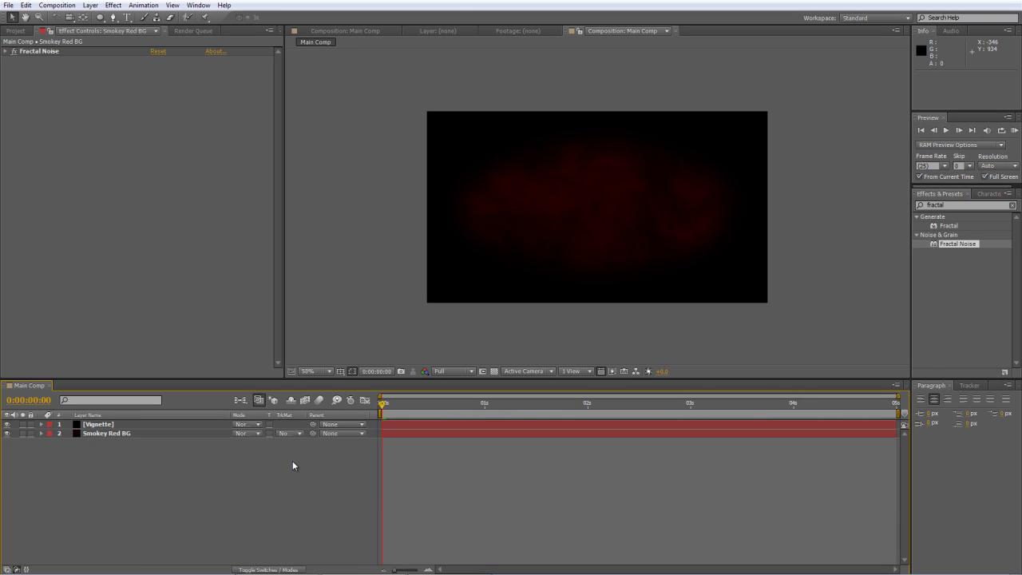
# - Start a new comp-sized solid, choose black as its colour and name it 'Smoke Layer'
pyautogui.rightClick(291, 463)
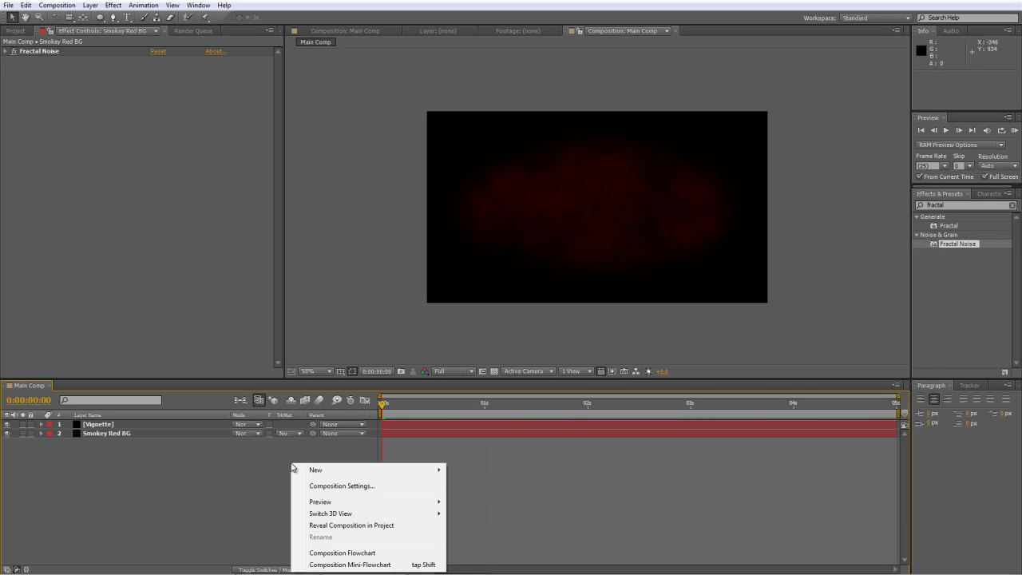
pyautogui.moveTo(322, 470)
pyautogui.click(508, 400)
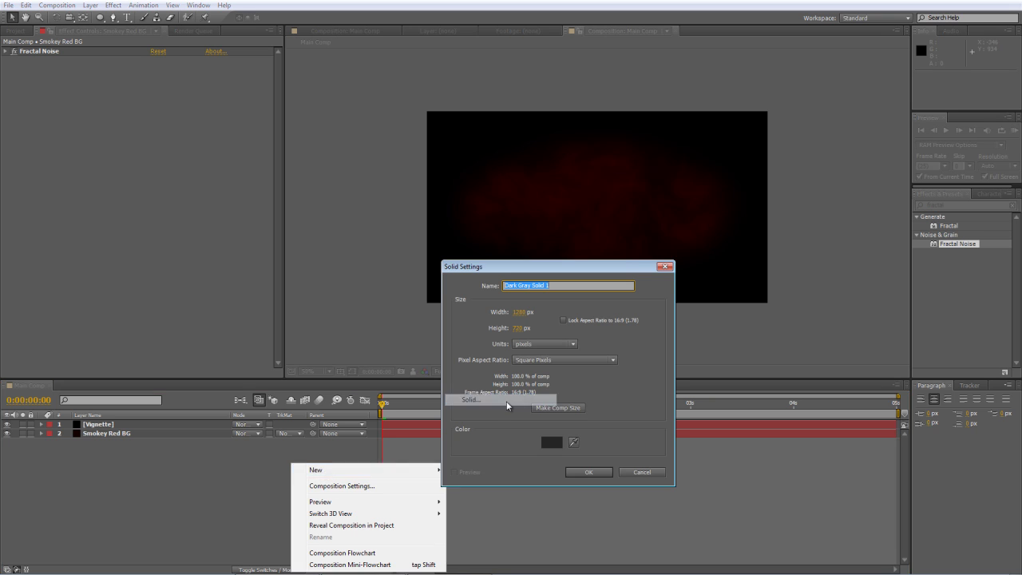
pyautogui.click(551, 442)
pyautogui.moveTo(352, 397)
pyautogui.mouseDown()
pyautogui.moveTo(326, 394)
pyautogui.moveTo(312, 427)
pyautogui.mouseUp()
pyautogui.click(555, 276)
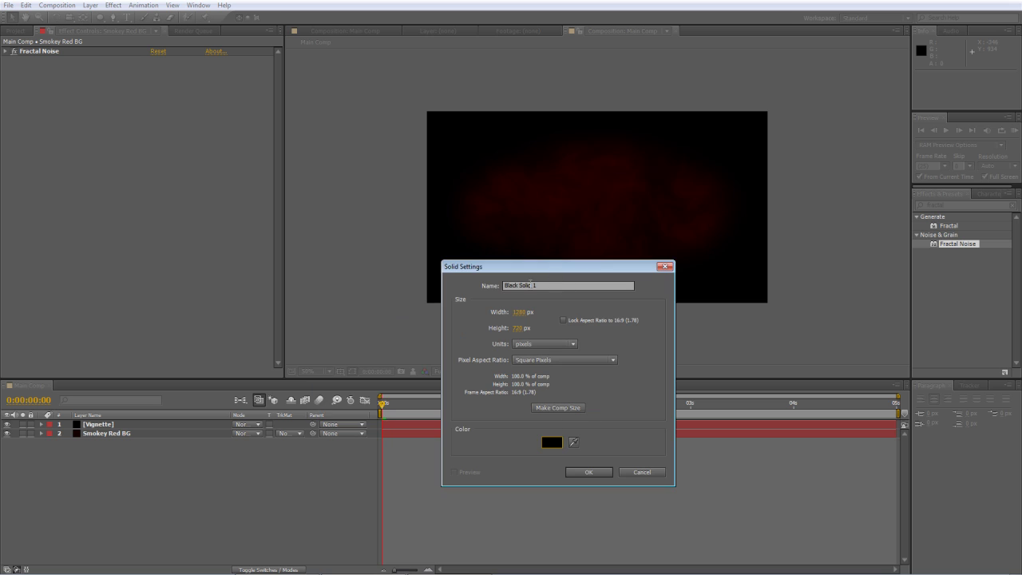
pyautogui.write('Smoke Layer')
# - Add Smoke Layer and apply Fractal Noise with Contrast 150 and Brightness -25
pyautogui.click(588, 473)
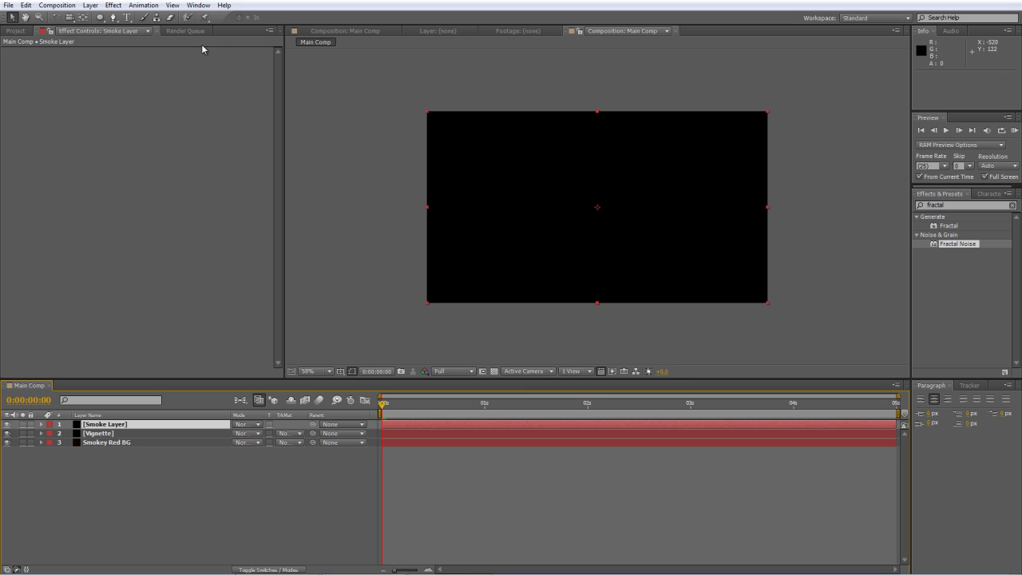
pyautogui.moveTo(967, 247); pyautogui.dragTo(132, 430)
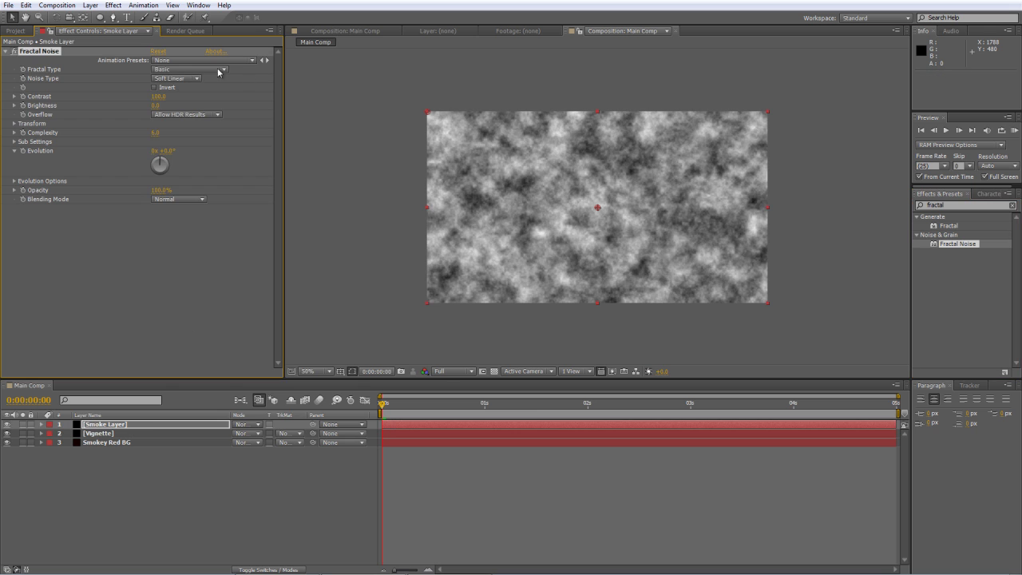
pyautogui.click(159, 96)
pyautogui.write('150')
pyautogui.press('Return')
pyautogui.click(155, 105)
pyautogui.write('-25')
pyautogui.press('Return')
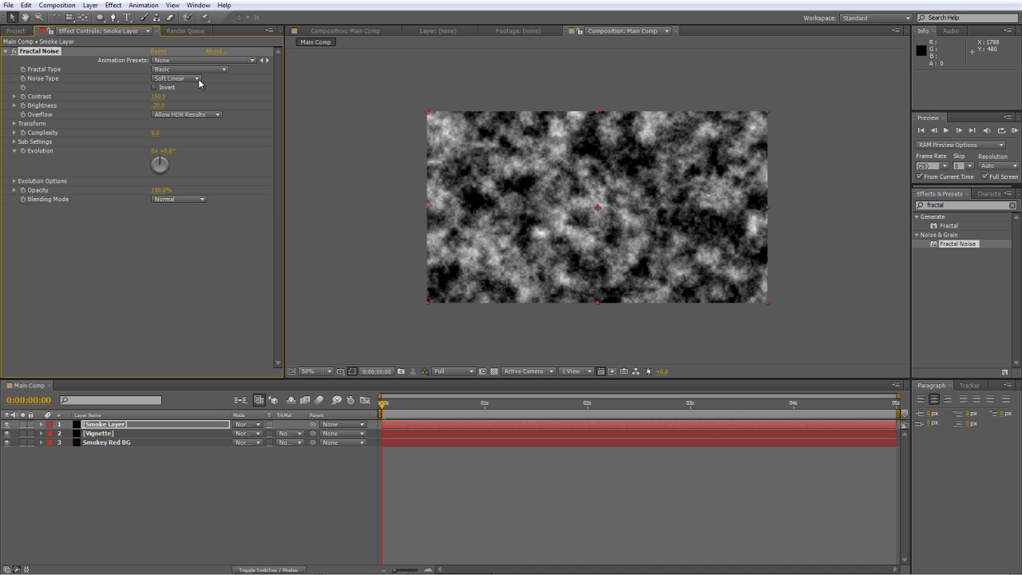
# - Switch the noise to Dynamic Twist, Scale 200, with Uniform Scaling turned off
pyautogui.click(224, 70)
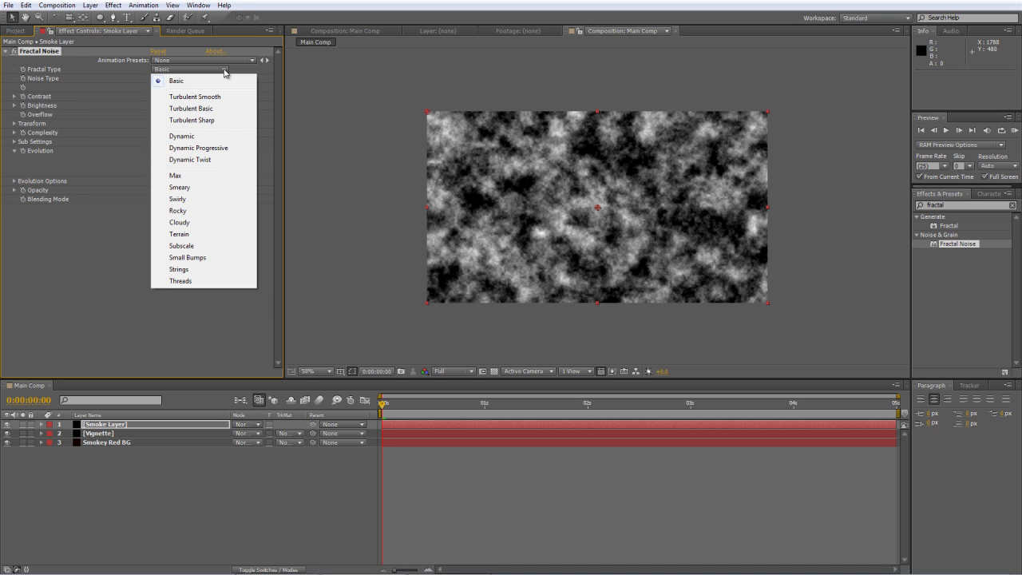
pyautogui.click(214, 159)
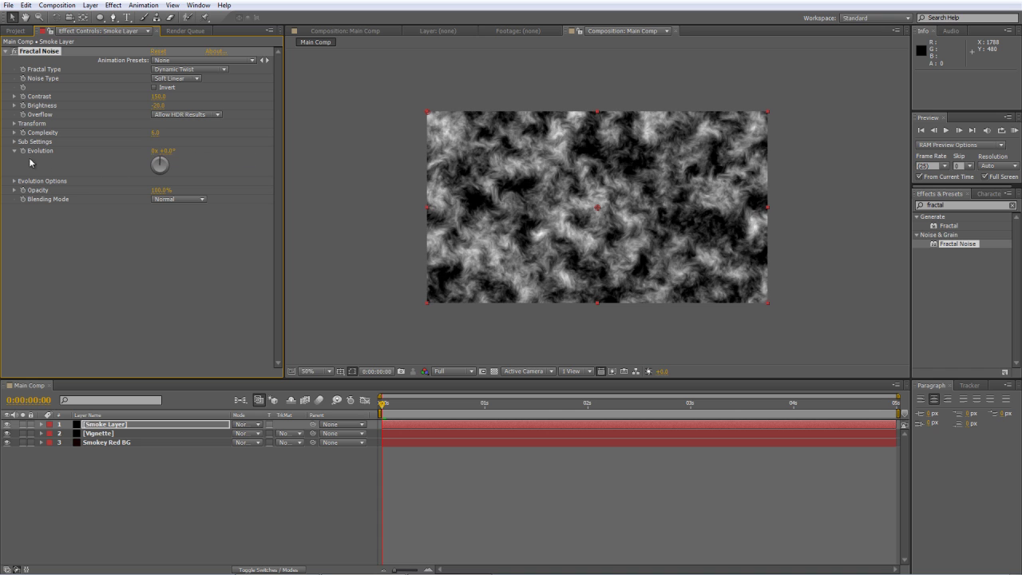
pyautogui.click(13, 124)
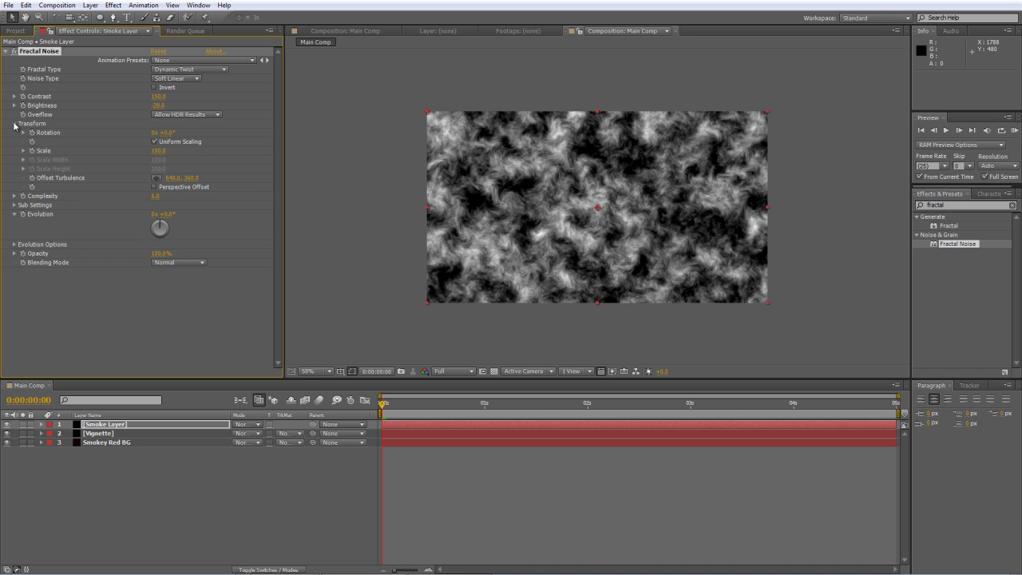
pyautogui.click(158, 151)
pyautogui.write('200')
pyautogui.press('Return')
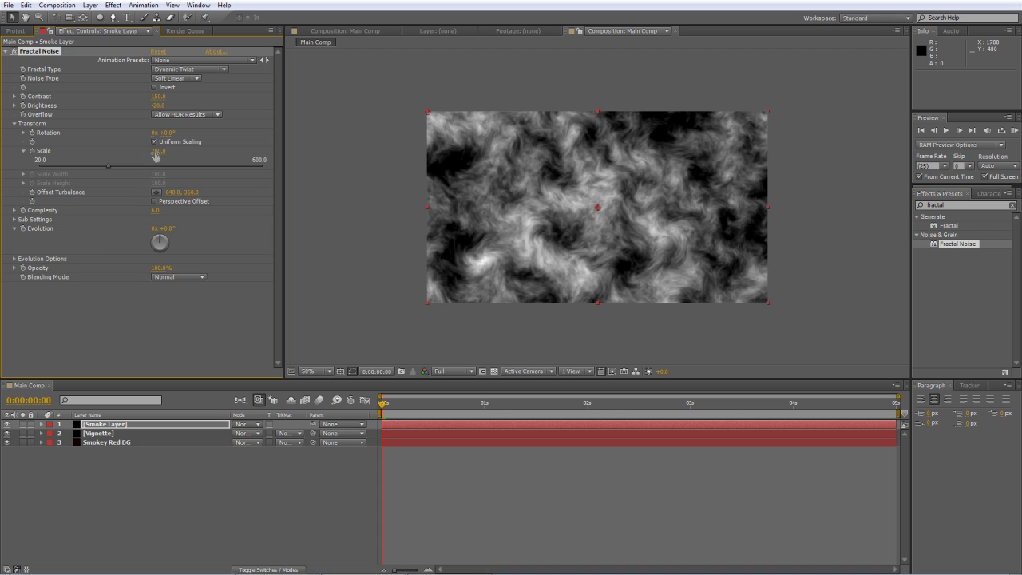
pyautogui.click(234, 142)
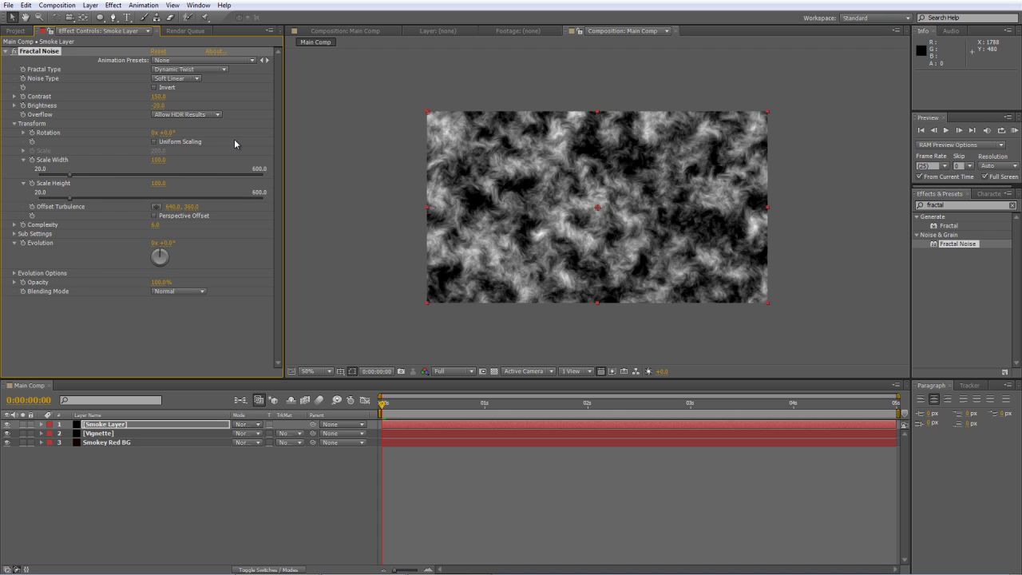
pyautogui.click(375, 413)
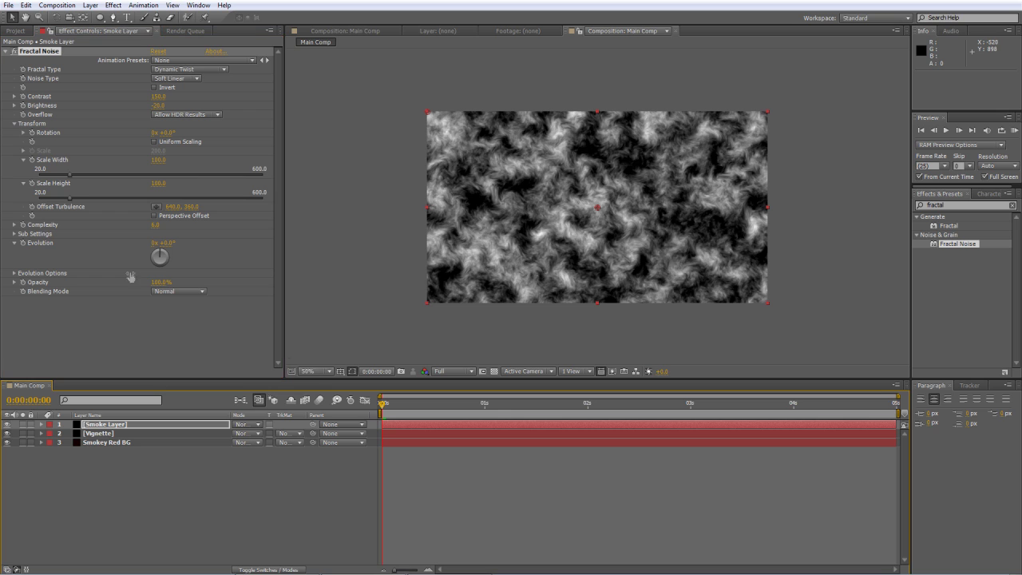
# - Keyframe Evolution from 0 at the start to 4 revolutions at the end and scrub to check it
pyautogui.click(24, 244)
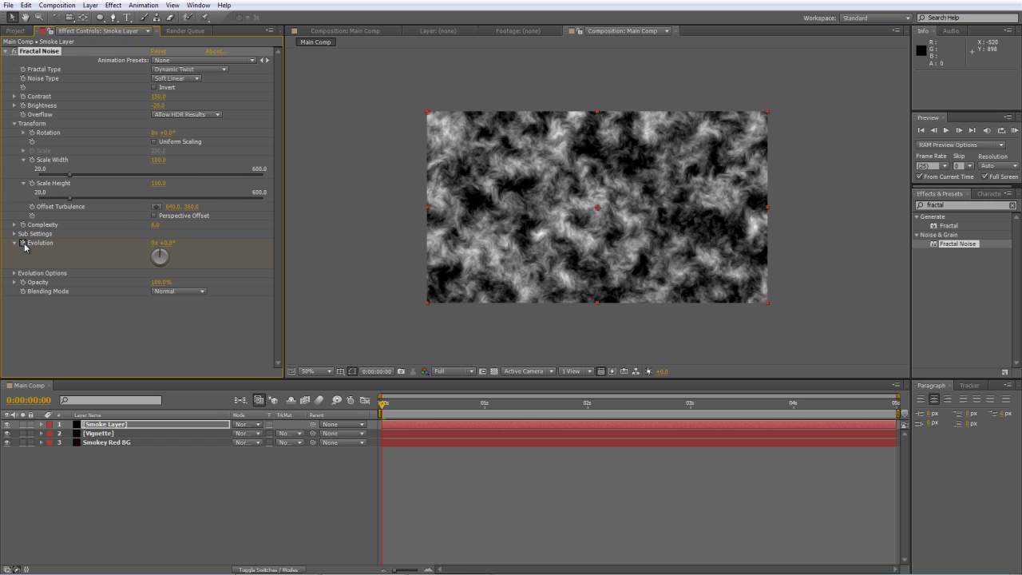
pyautogui.press('End')
pyautogui.click(156, 243)
pyautogui.write('4')
pyautogui.press('Return')
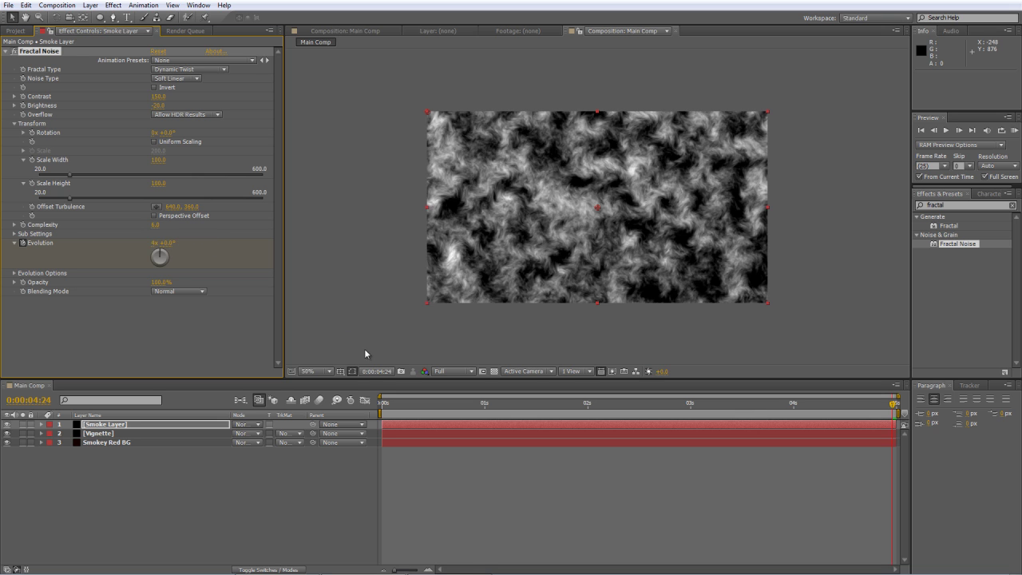
pyautogui.click(382, 410)
pyautogui.moveTo(382, 407); pyautogui.dragTo(873, 409)
pyautogui.moveTo(626, 405); pyautogui.dragTo(382, 405)
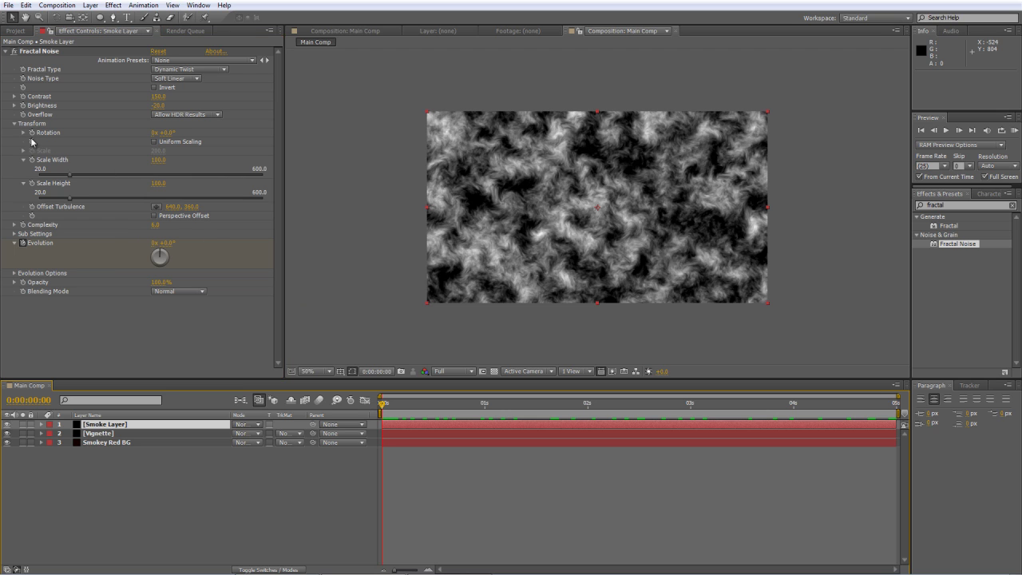
# - Keyframe Offset Turbulence from 640,360 to 640,-460 so the smoke drifts upward
pyautogui.click(32, 207)
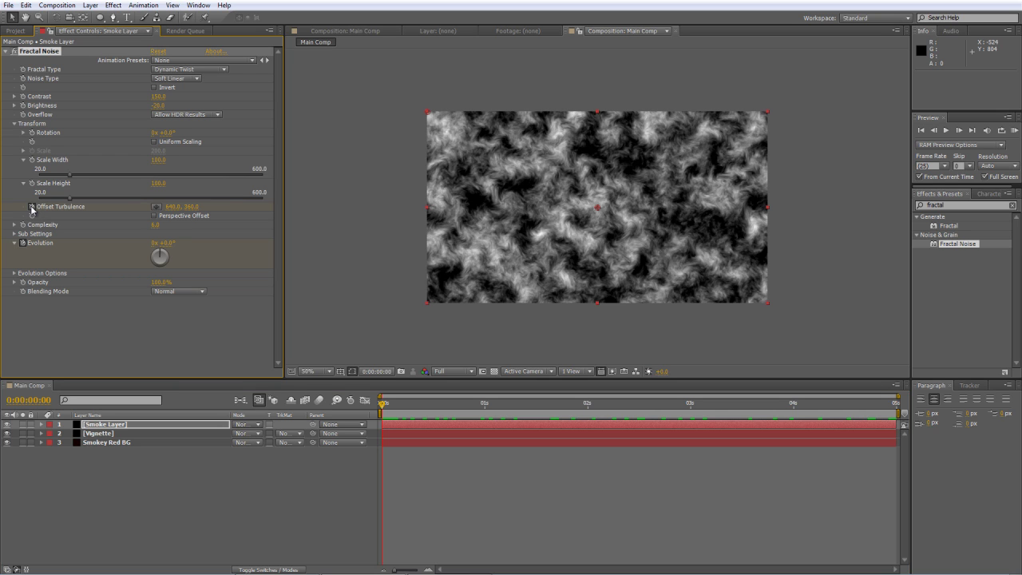
pyautogui.press('End')
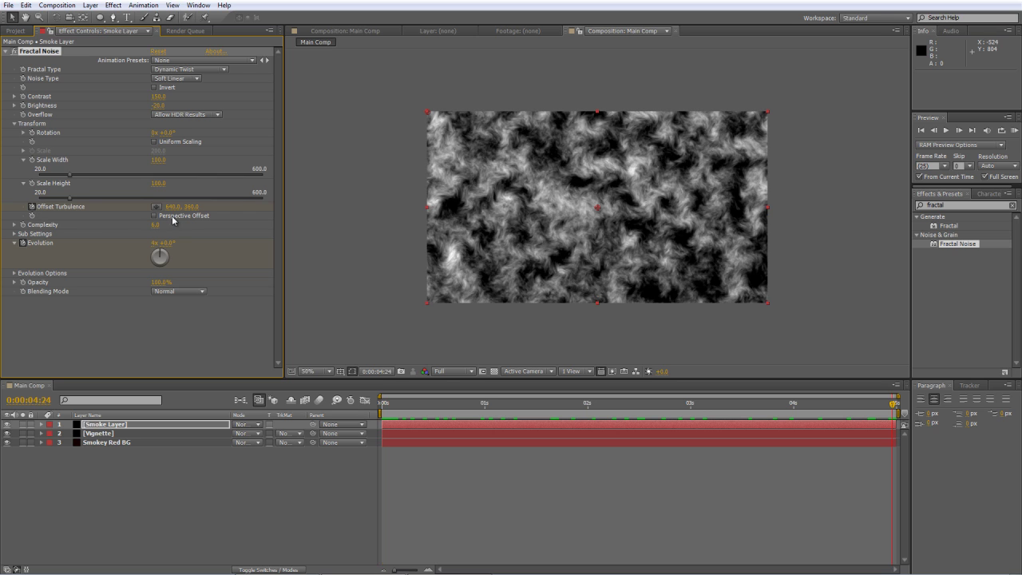
pyautogui.moveTo(192, 208); pyautogui.dragTo(138, 209)
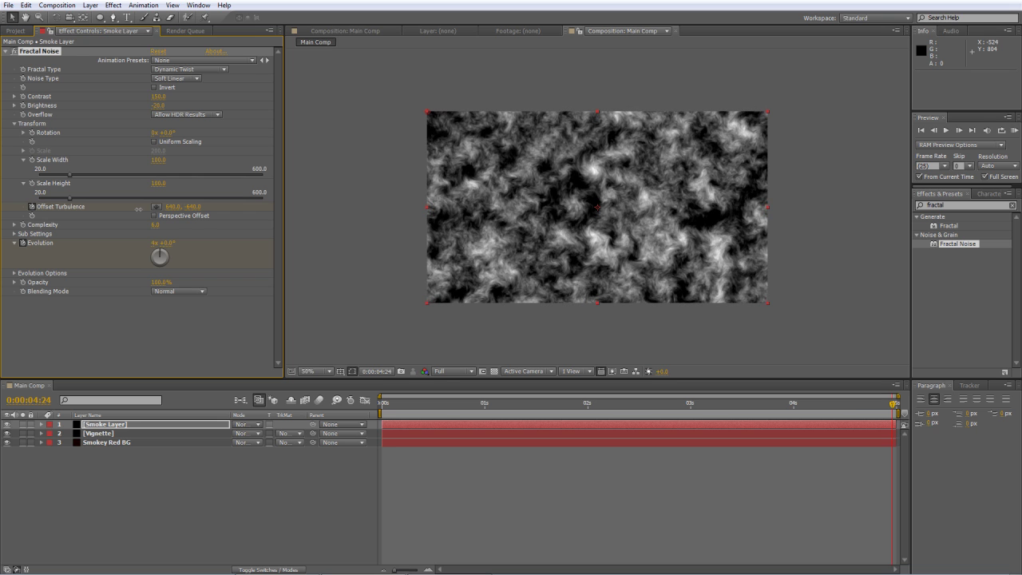
pyautogui.click(183, 335)
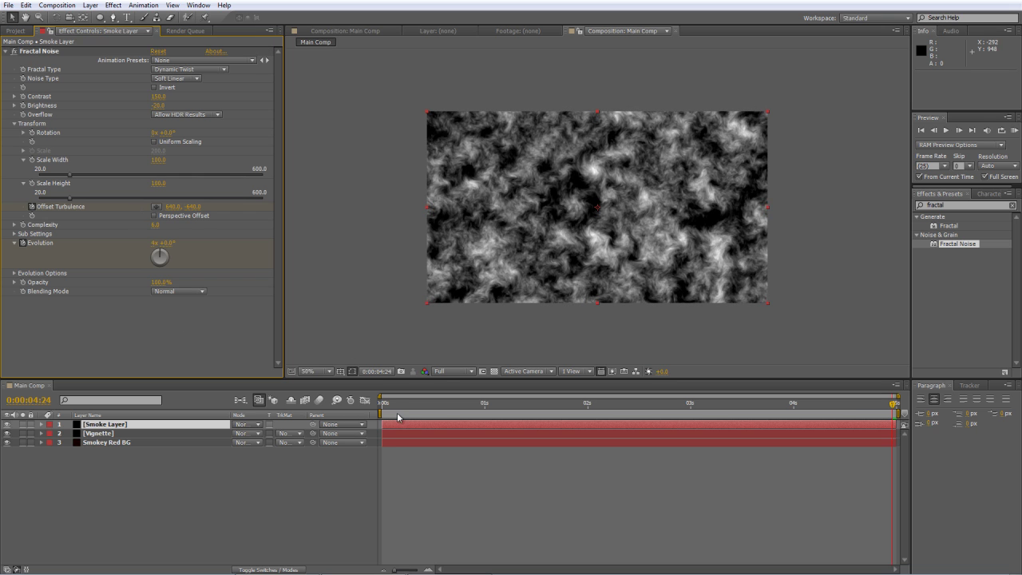
pyautogui.moveTo(393, 406)
pyautogui.mouseDown()
pyautogui.moveTo(367, 407)
pyautogui.moveTo(773, 407)
pyautogui.moveTo(375, 407)
pyautogui.mouseUp()
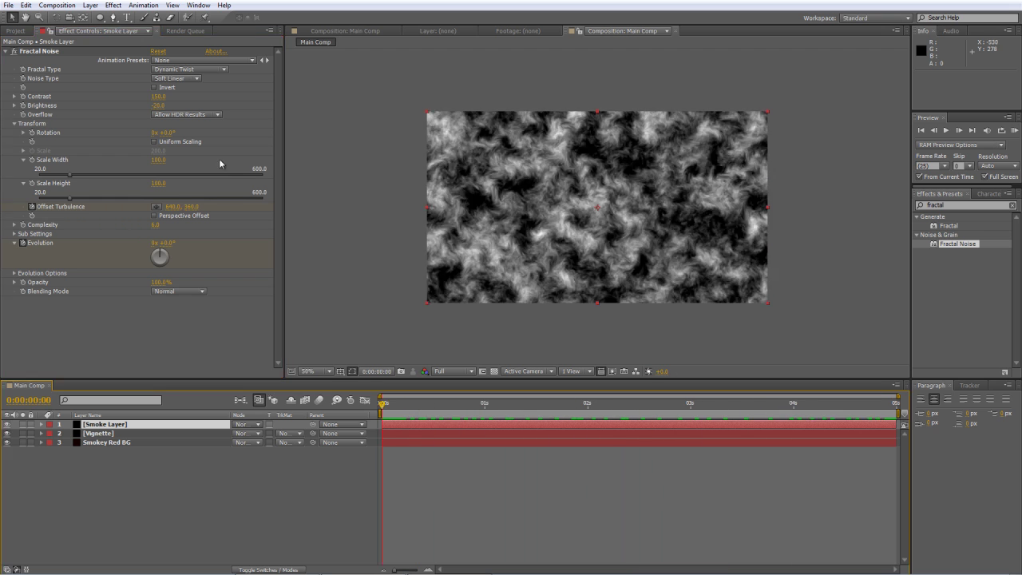
# - Re-enable Uniform Scaling for a uniform Scale of 200, scrub the smoke, and return to frame one
pyautogui.click(155, 142)
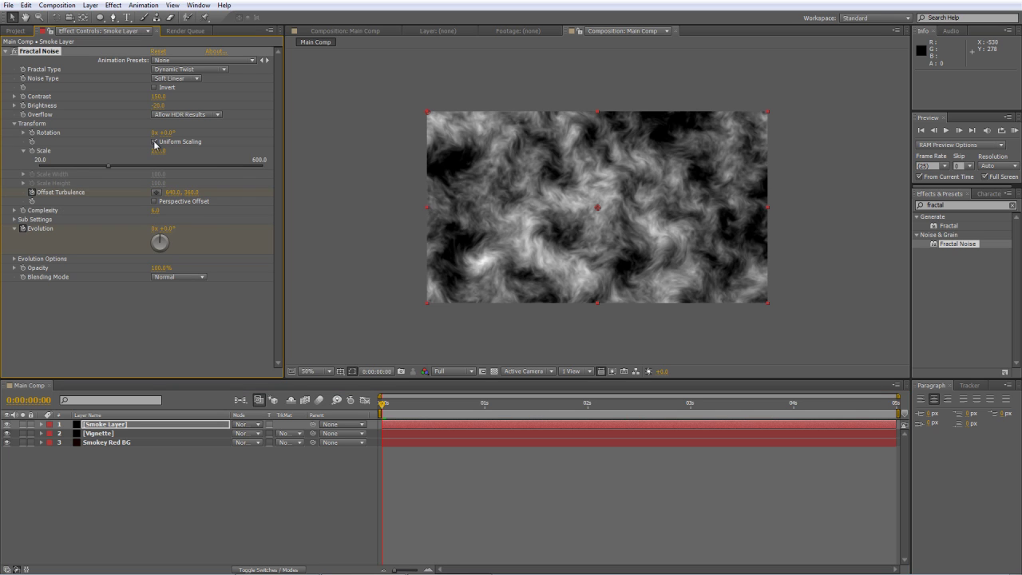
pyautogui.click(155, 143)
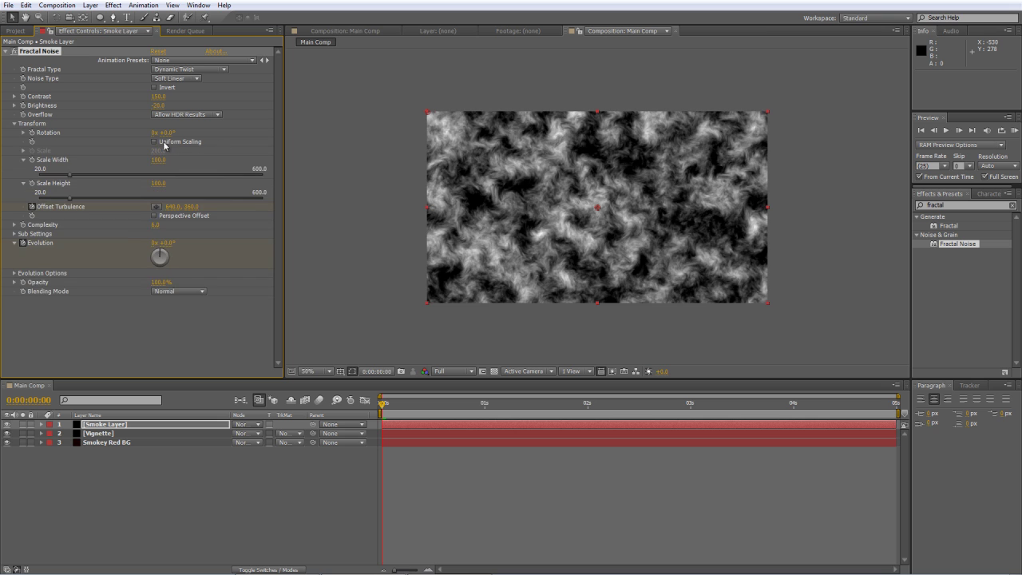
pyautogui.click(155, 144)
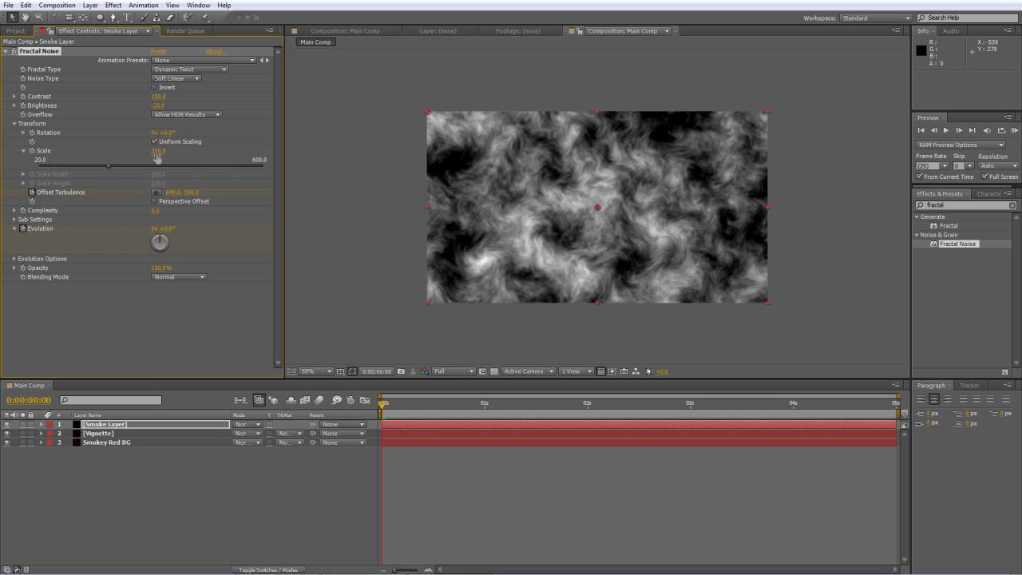
pyautogui.moveTo(381, 404); pyautogui.dragTo(888, 413)
pyautogui.press('Home')
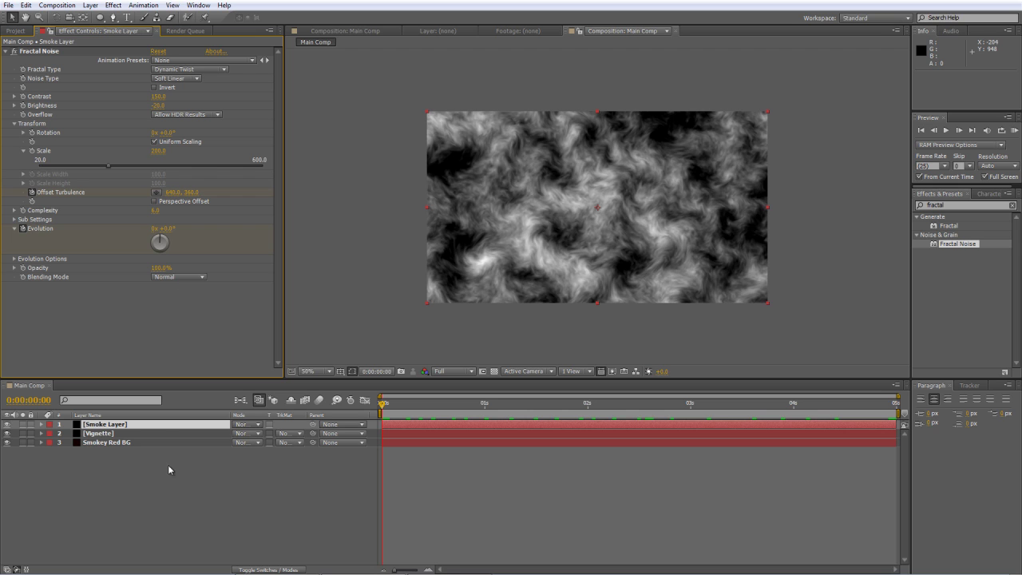
pyautogui.click(162, 427)
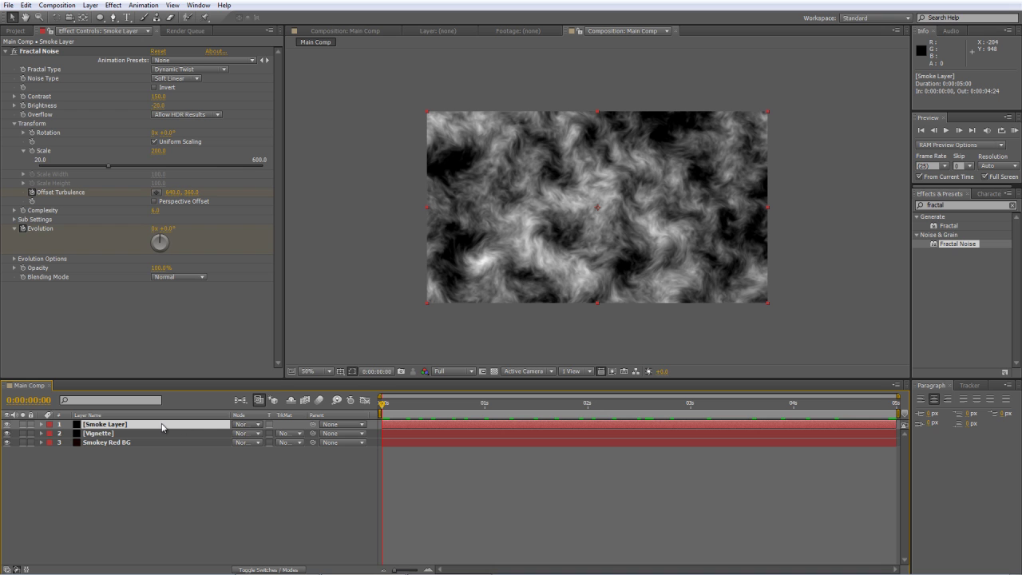
# - Set the Smoke Layer's blending mode to Overlay
pyautogui.rightClick(202, 429)
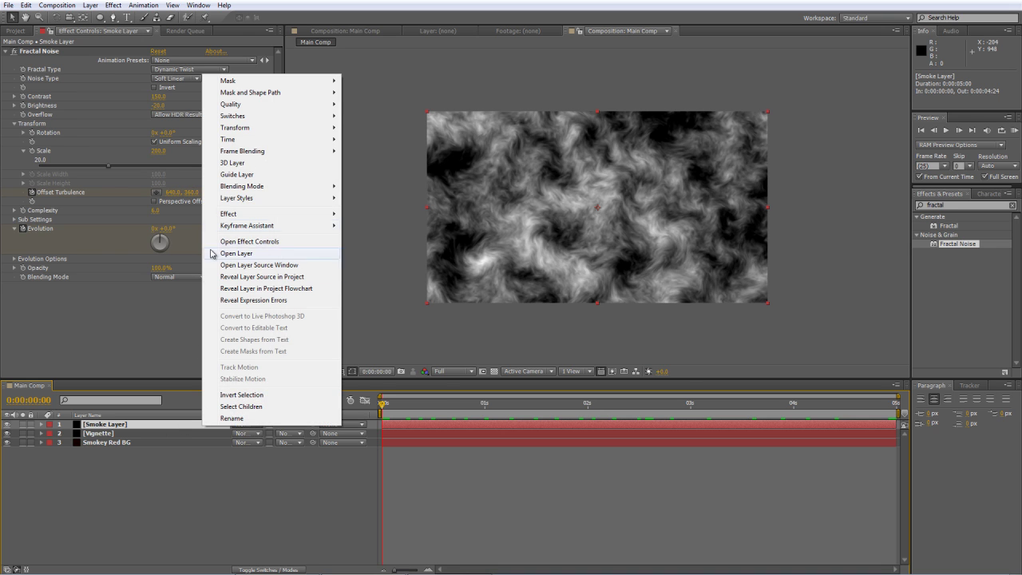
pyautogui.moveTo(238, 187)
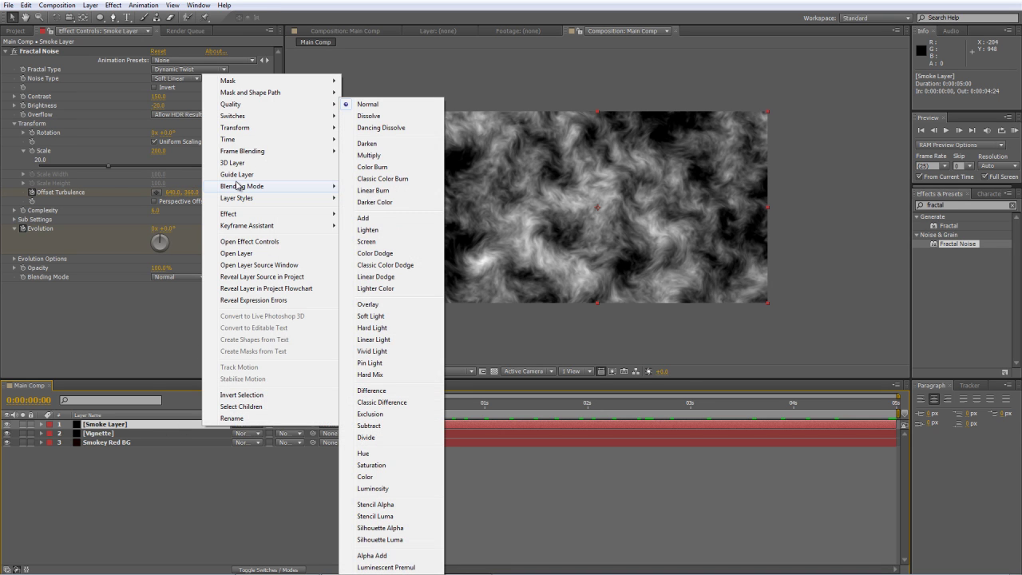
pyautogui.click(392, 305)
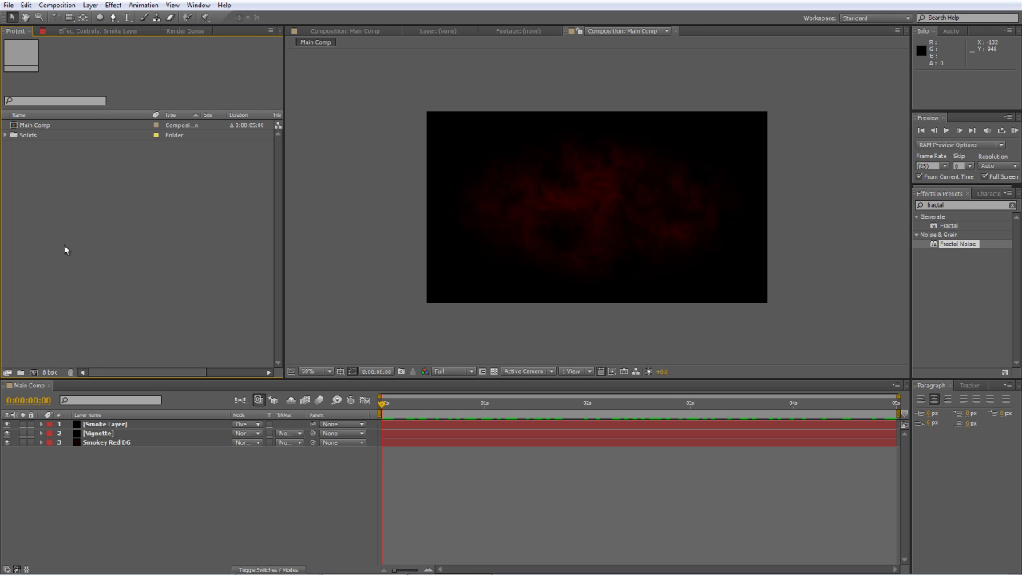
# - Import the HeartCrest.ai Illustrator file into the project
pyautogui.doubleClick(87, 212)
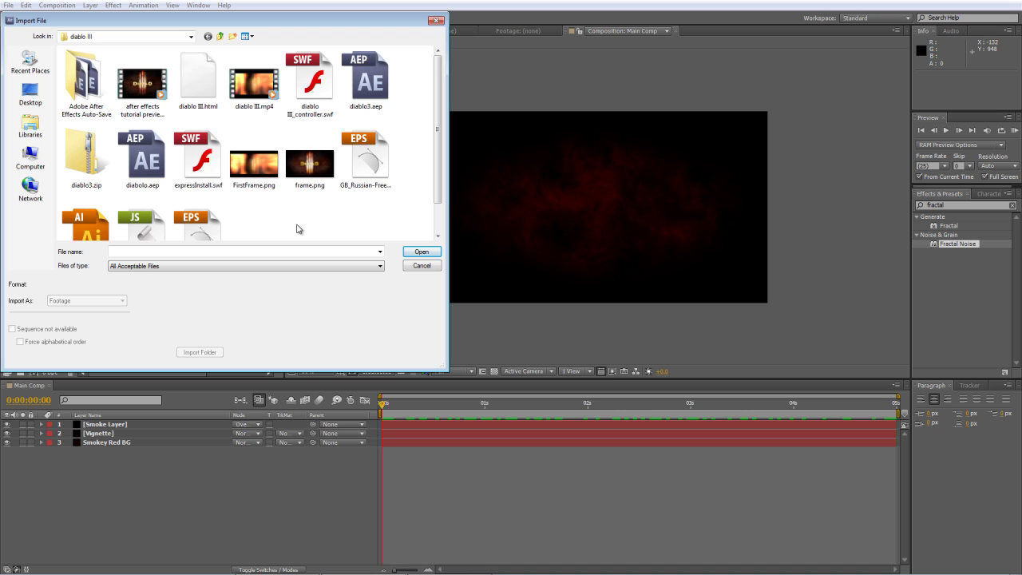
pyautogui.scroll(-2, 438, 141)
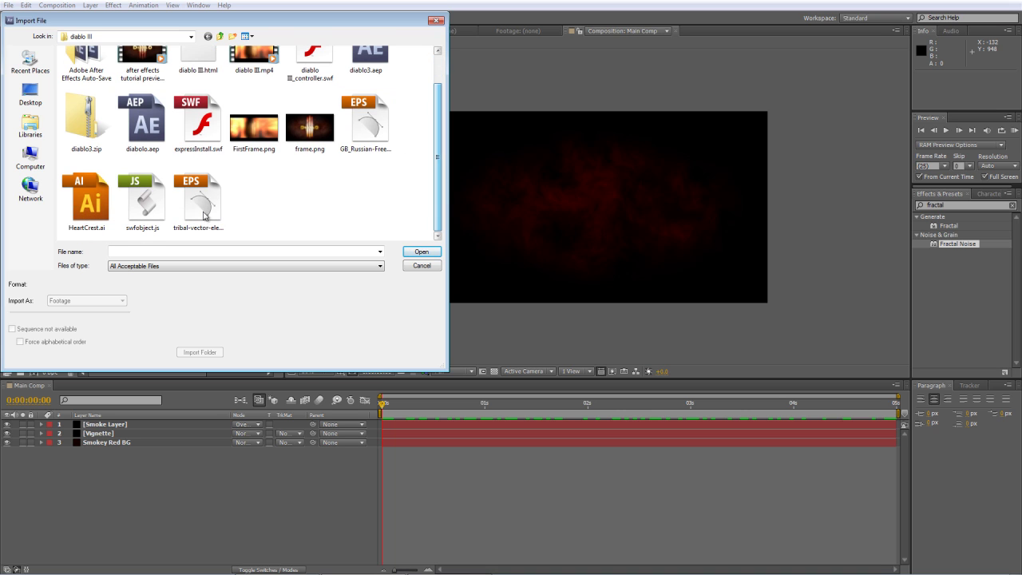
pyautogui.click(100, 206)
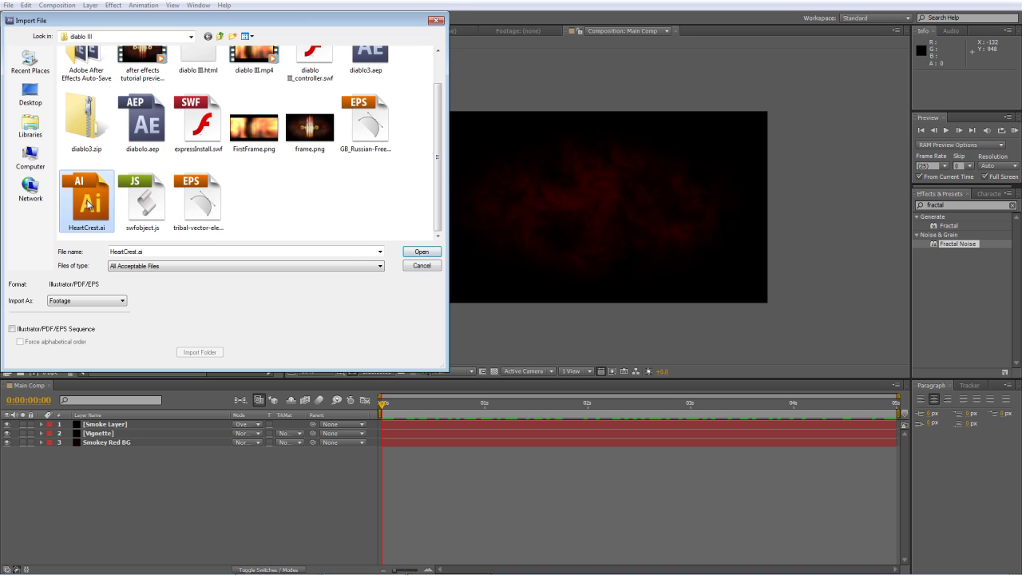
pyautogui.doubleClick(87, 202)
# - Create a new composition named Ornate Object
pyautogui.rightClick(62, 206)
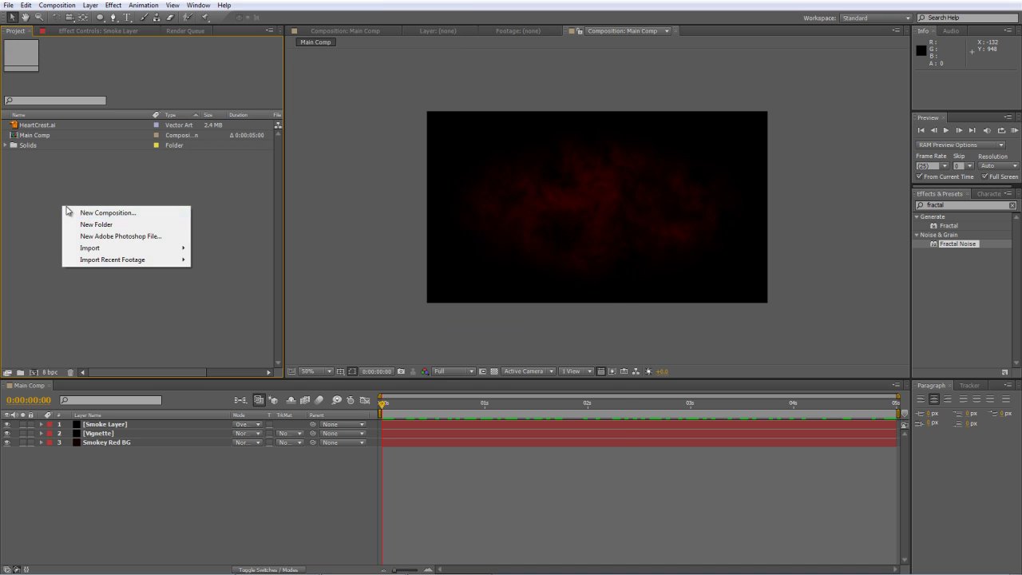
pyautogui.click(80, 213)
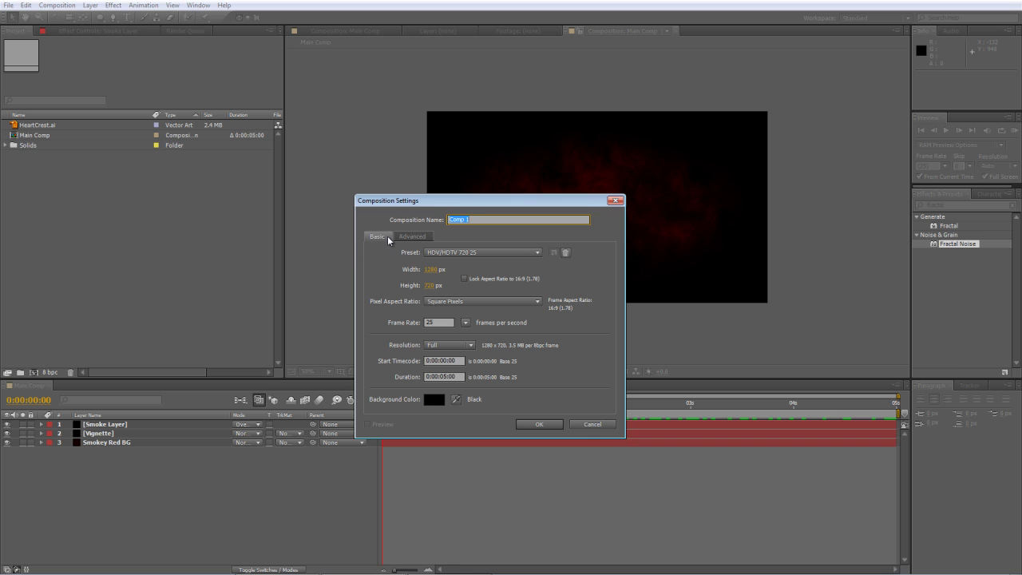
pyautogui.write('Ornate Object')
pyautogui.click(539, 424)
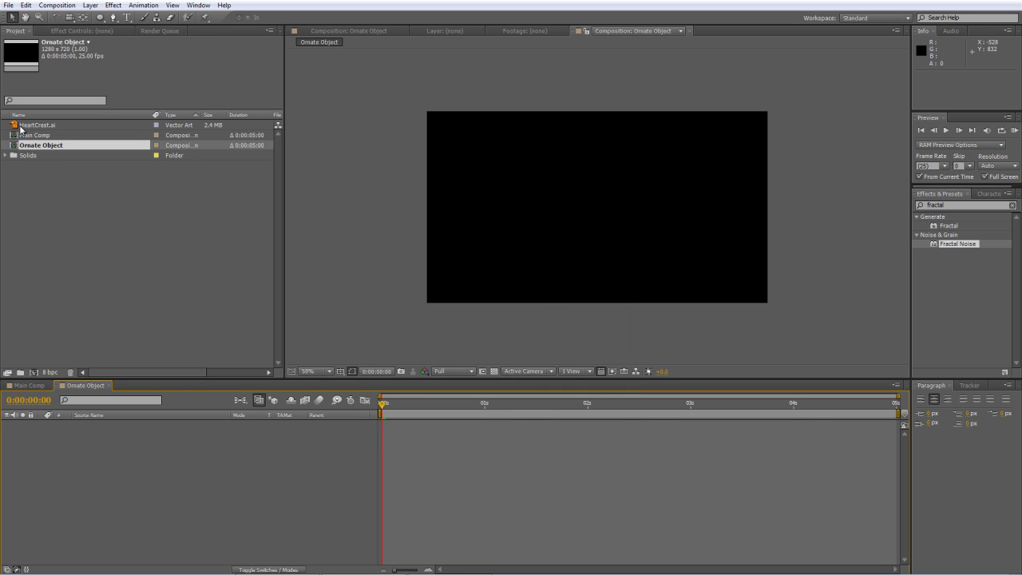
# - Place HeartCrest.ai into the Ornate Object composition's timeline
pyautogui.moveTo(24, 125); pyautogui.dragTo(156, 488)
pyautogui.click(156, 488)
pyautogui.rightClick(123, 483)
pyautogui.click(80, 491)
# - Set the Ornate Object composition's background colour to grey #777777
pyautogui.hotkey('ctrl', 'k')
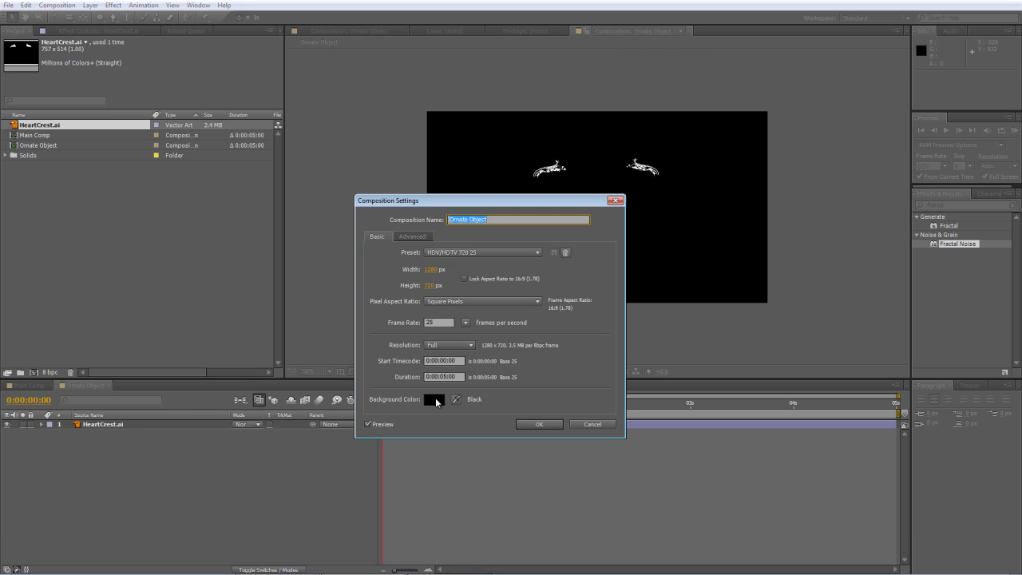
pyautogui.click(435, 398)
pyautogui.moveTo(387, 352)
pyautogui.mouseDown()
pyautogui.moveTo(366, 331)
pyautogui.moveTo(286, 320)
pyautogui.moveTo(279, 346)
pyautogui.mouseUp()
pyautogui.click(559, 276)
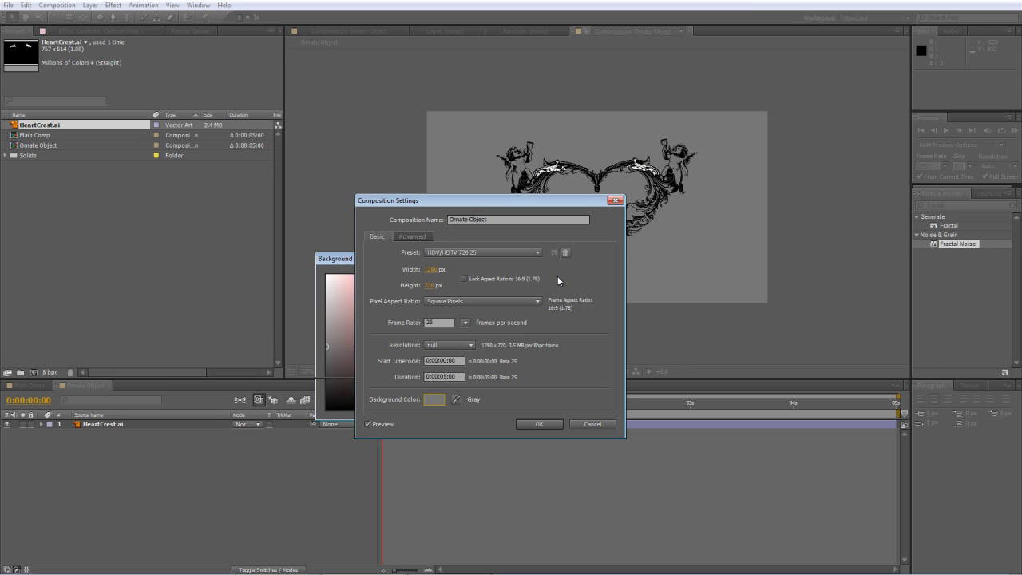
pyautogui.click(528, 425)
pyautogui.click(144, 425)
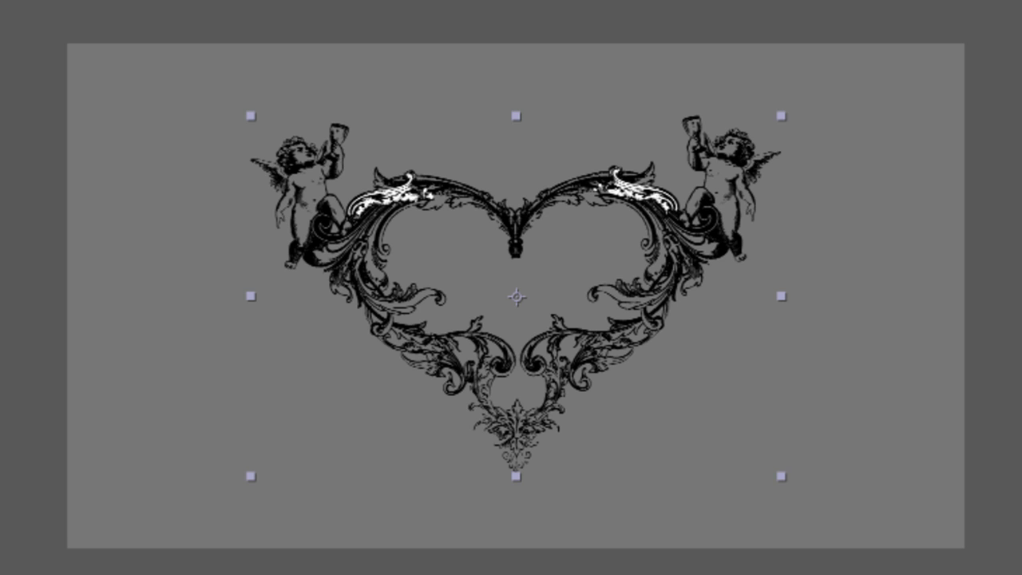
# - Add a rectangle mask to HeartCrest.ai and pull its top edge down to the lower scrollwork
pyautogui.hotkey('ctrl', 'shift', 'n')
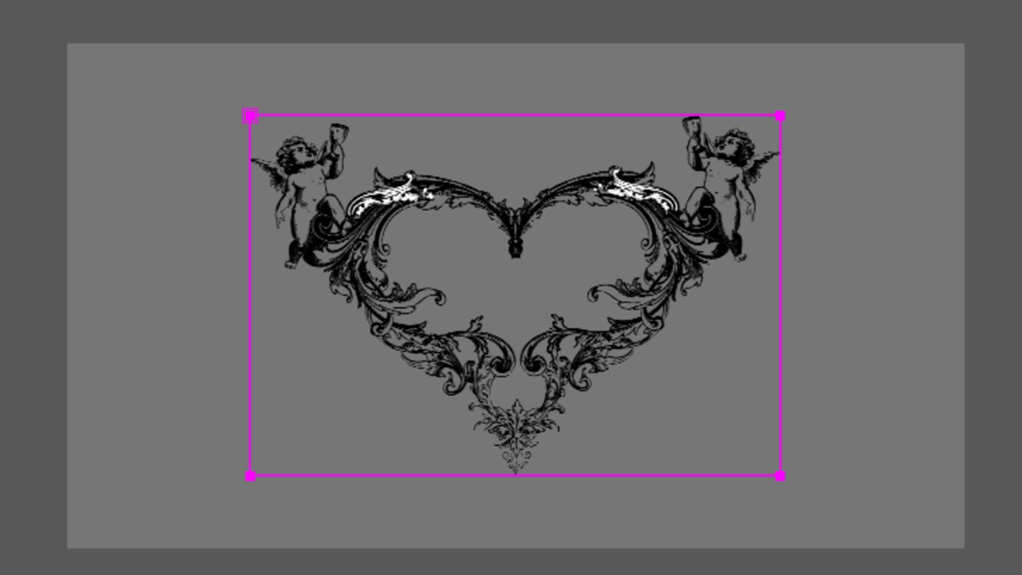
pyautogui.hotkey('ctrl', 't')
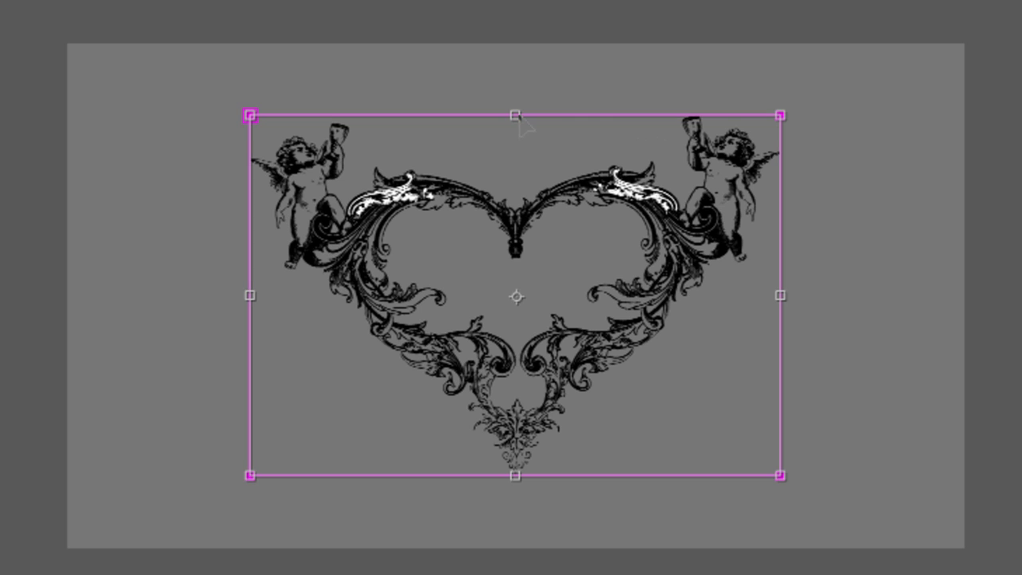
pyautogui.moveTo(518, 118); pyautogui.dragTo(500, 279)
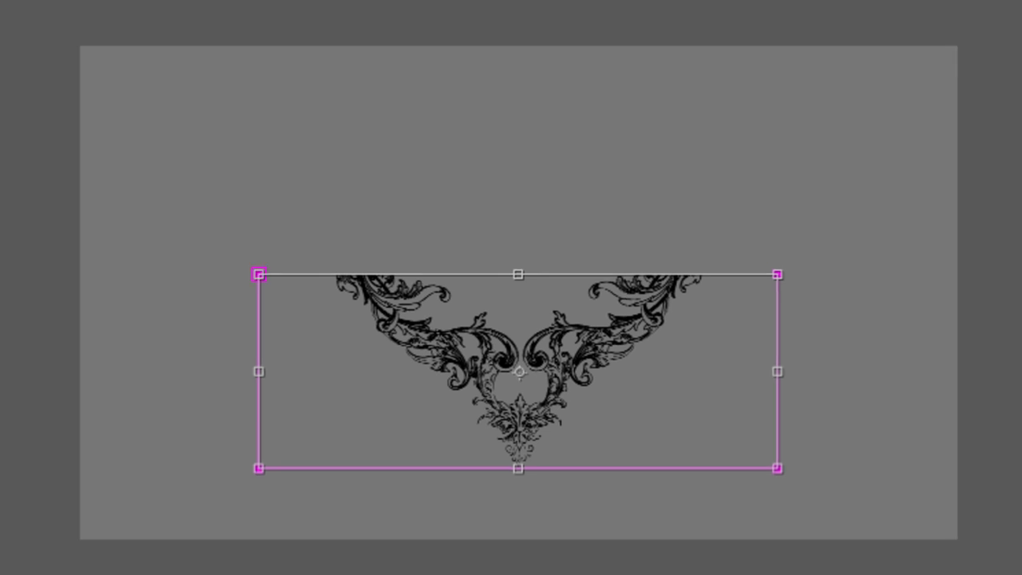
pyautogui.click(125, 444)
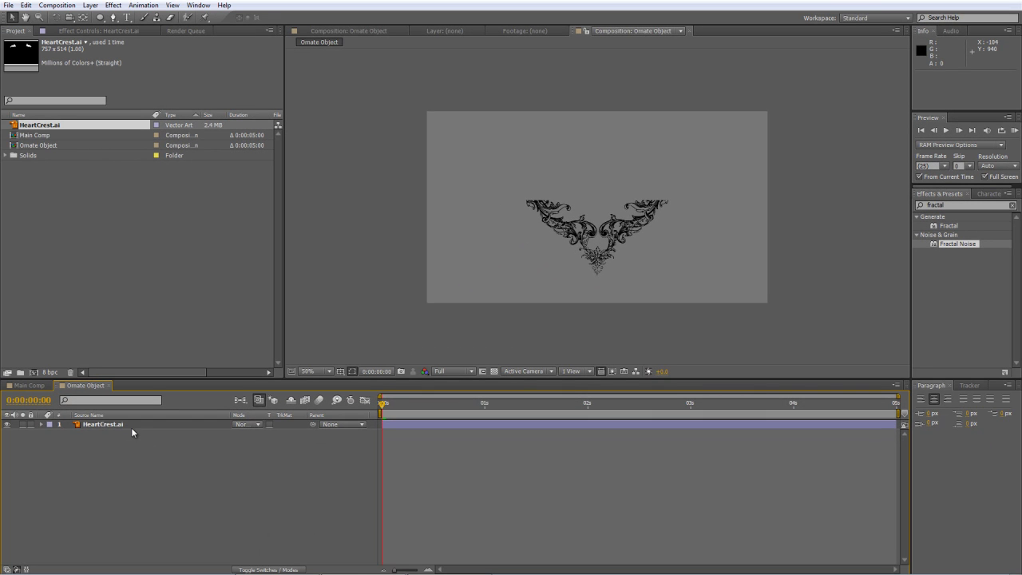
pyautogui.click(132, 425)
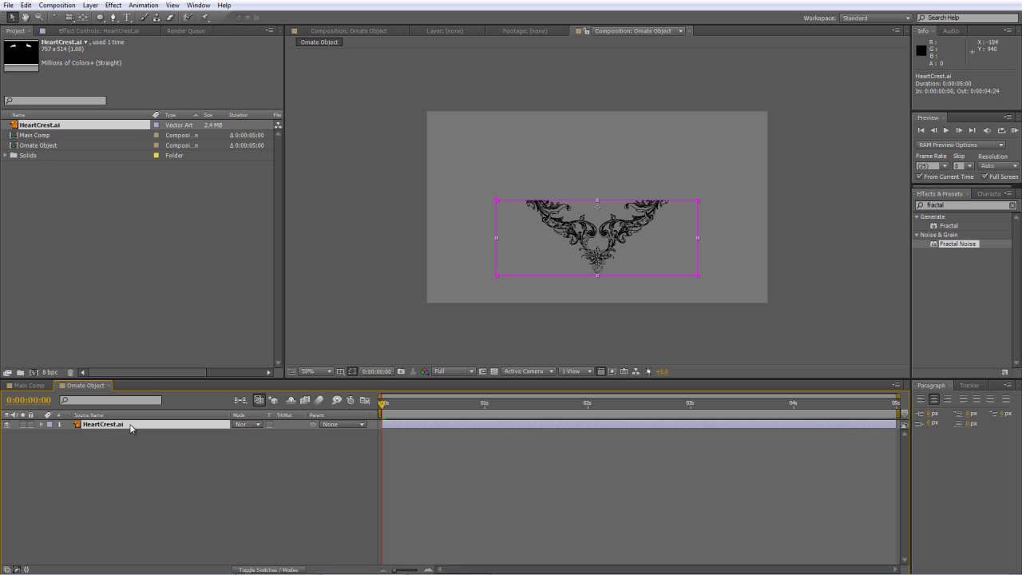
# - Duplicate the crest layer and rotate the copy 180°
pyautogui.hotkey('ctrl', 'd')
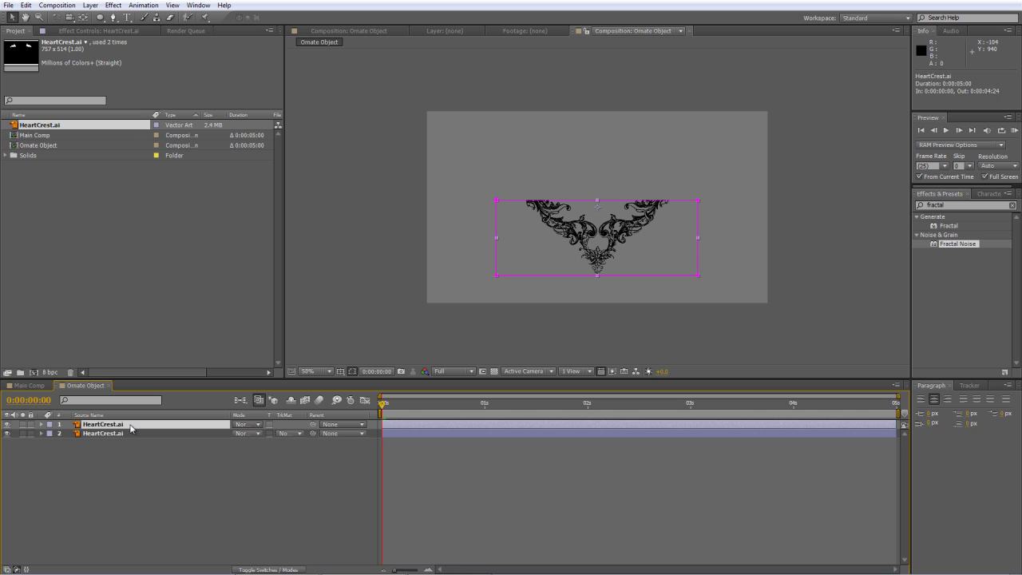
pyautogui.press('r')
pyautogui.click(250, 433)
pyautogui.write('180')
pyautogui.press('Return')
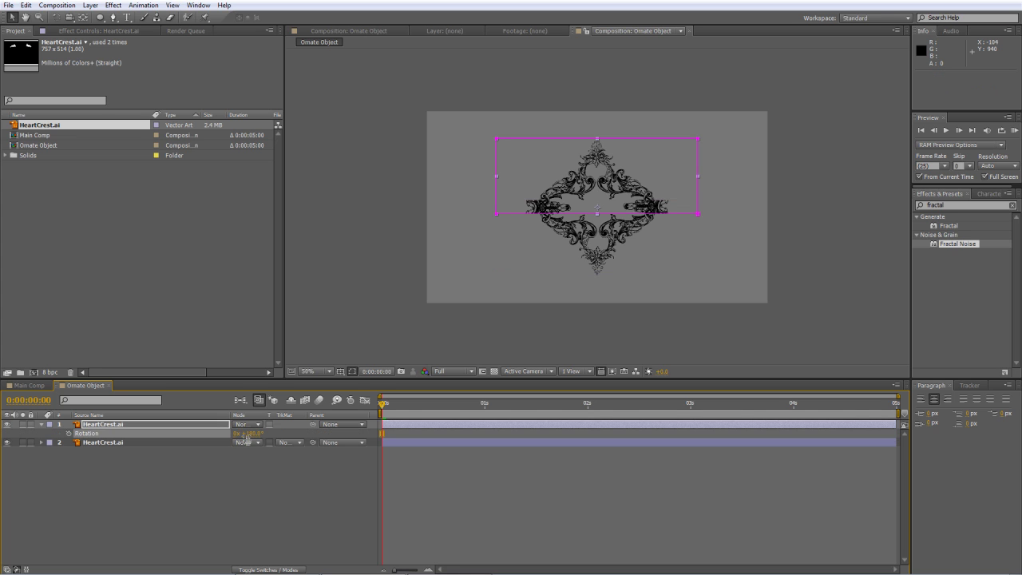
# - Nudge the crest halves 10 px apart vertically, then place Ornate Object into Main Comp
pyautogui.click(246, 470)
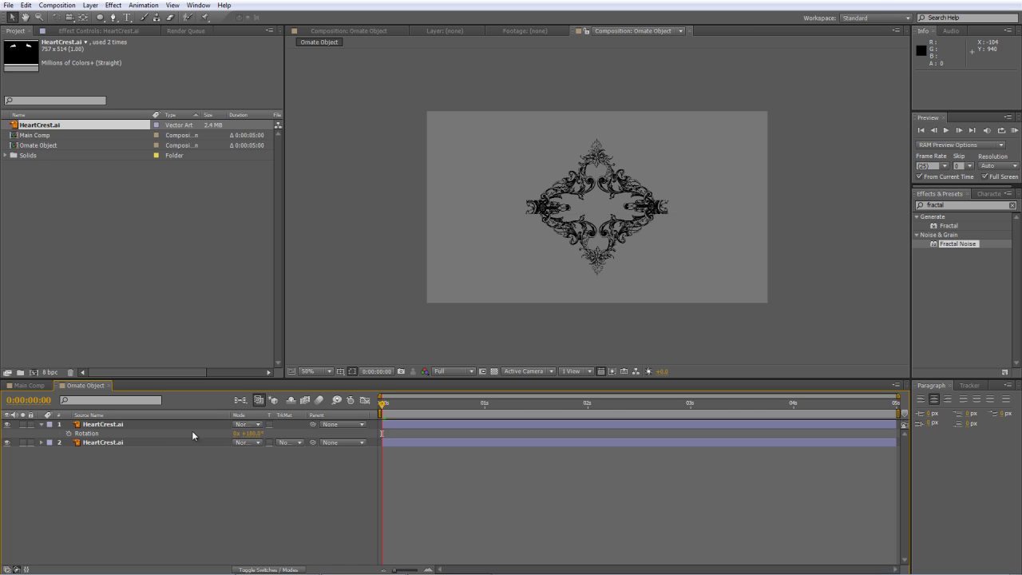
pyautogui.click(155, 425)
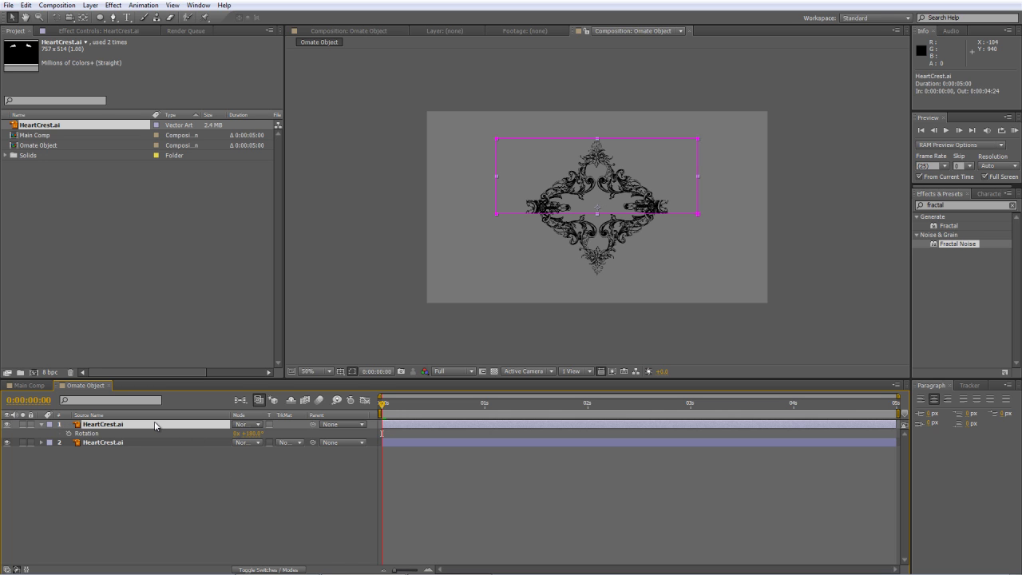
pyautogui.hotkey('shift', 'Up')
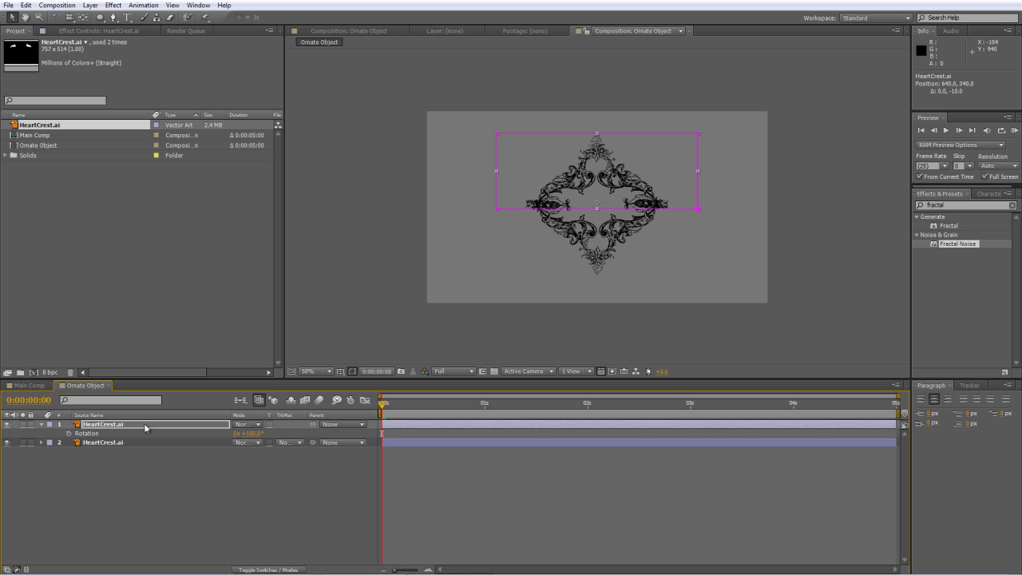
pyautogui.click(140, 443)
pyautogui.hotkey('shift', 'Down')
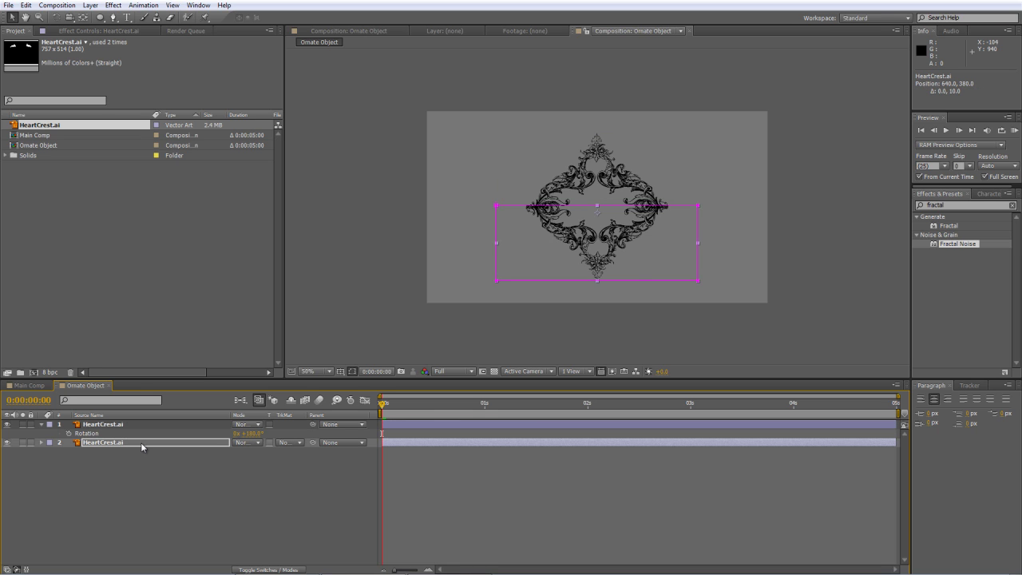
pyautogui.click(138, 503)
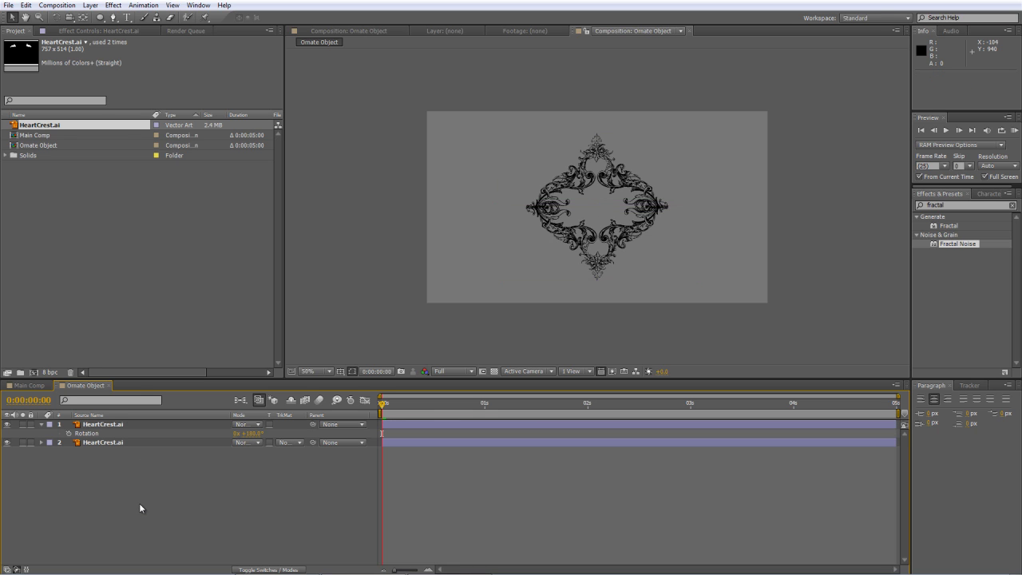
pyautogui.click(29, 386)
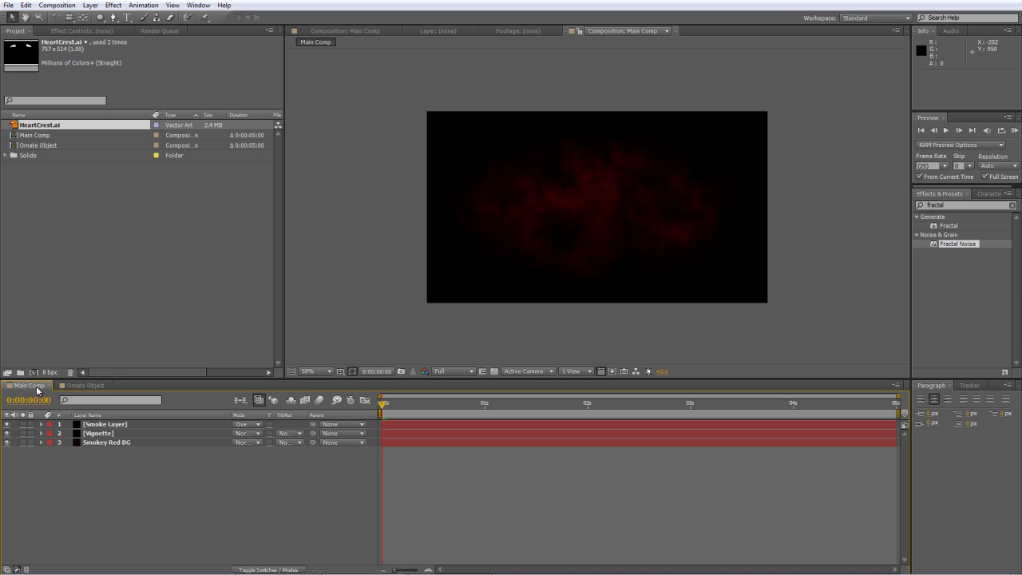
pyautogui.moveTo(40, 145); pyautogui.dragTo(81, 427)
# - Add a Bevel and Emboss layer style to the Ornate Object layer
pyautogui.click(140, 425)
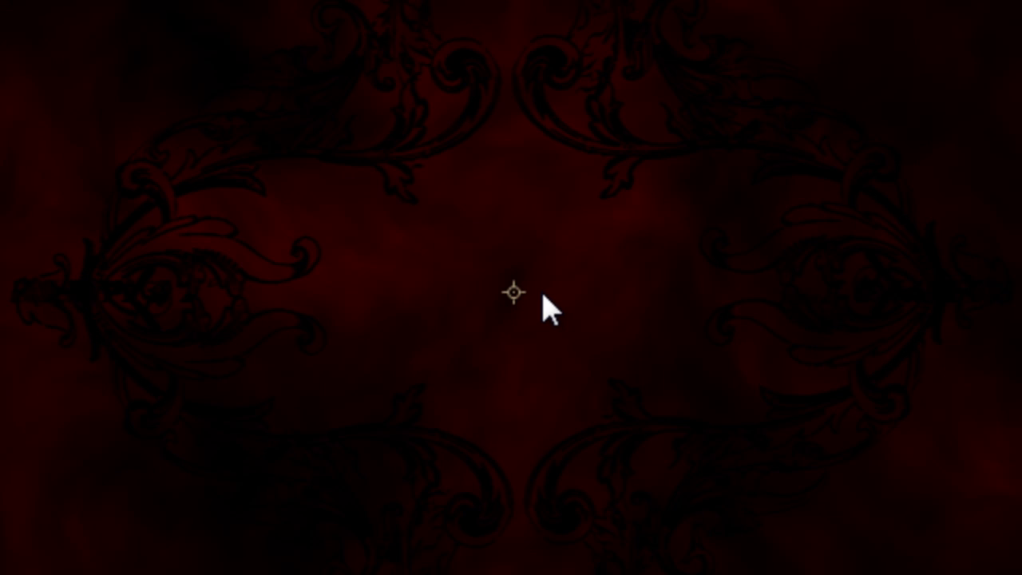
pyautogui.rightClick(174, 424)
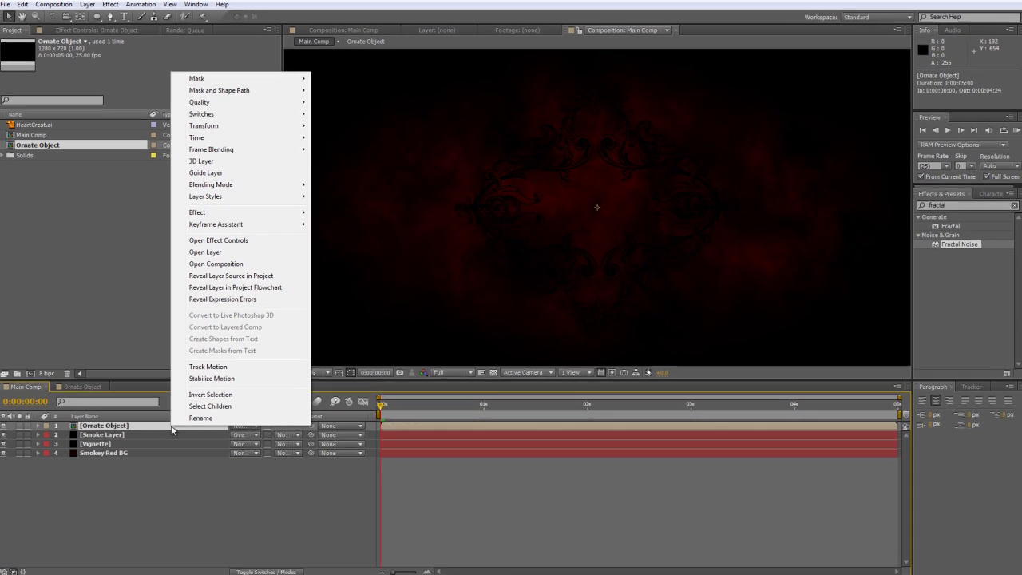
pyautogui.moveTo(263, 197)
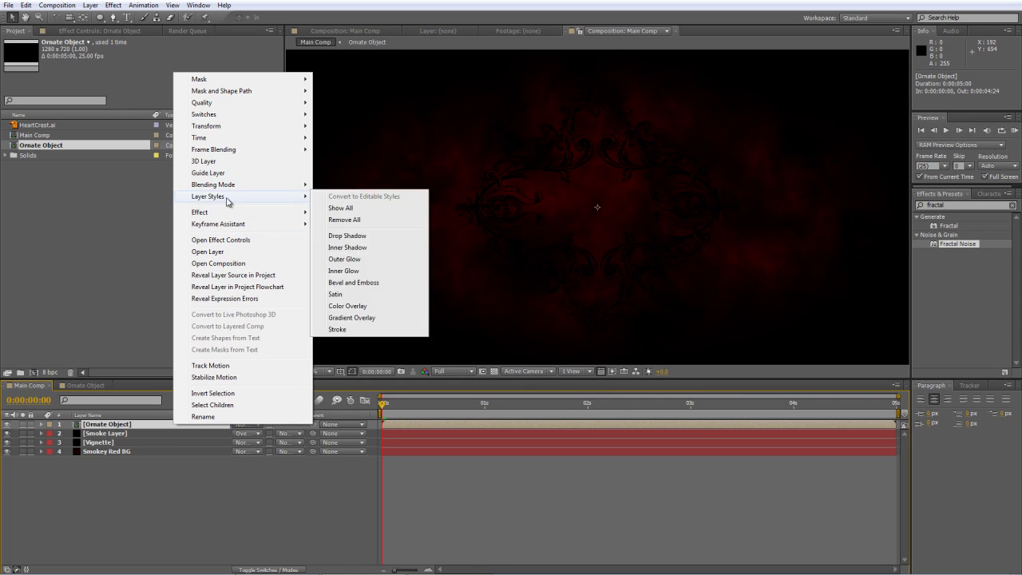
pyautogui.click(363, 284)
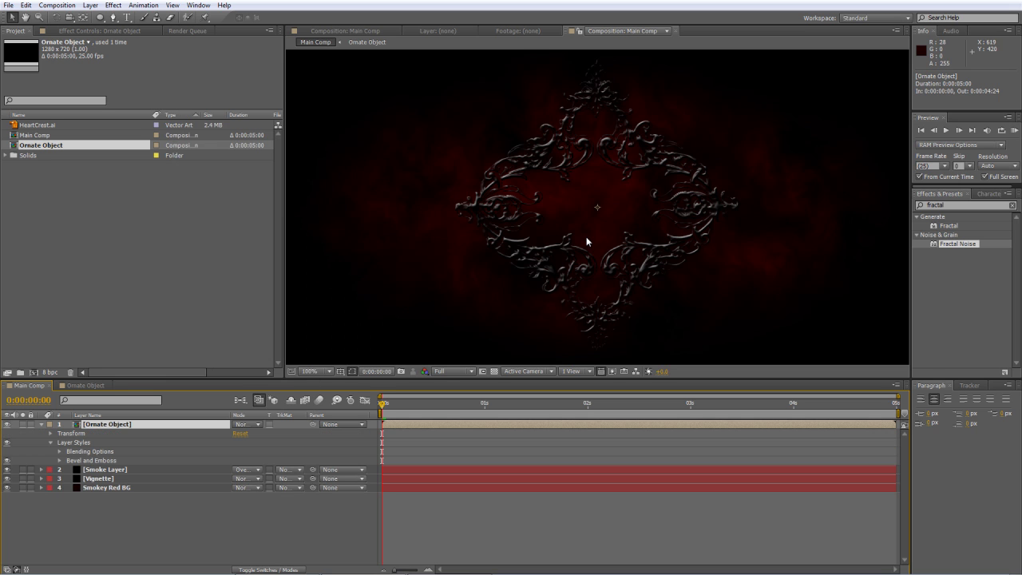
pyautogui.press('.')
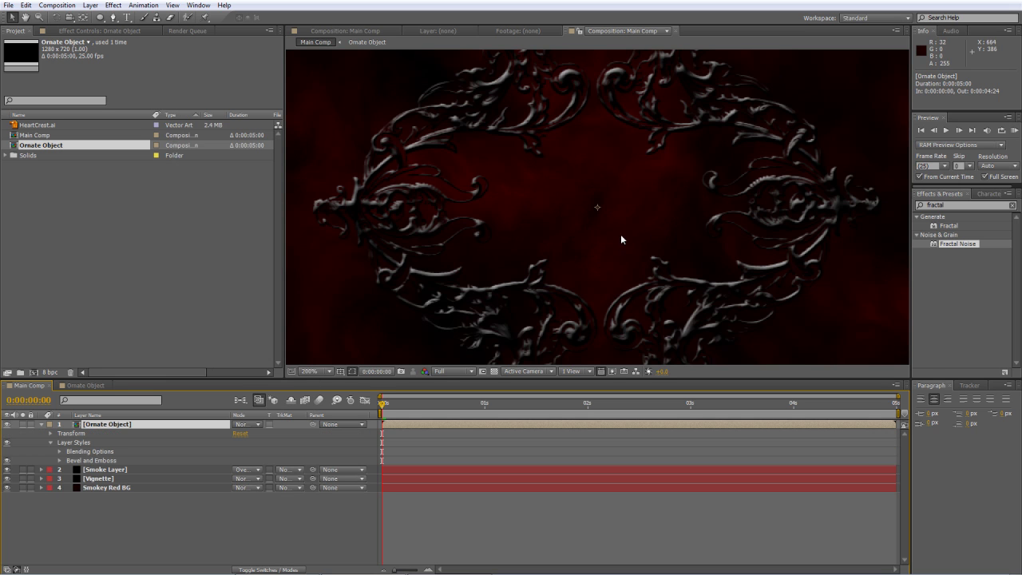
pyautogui.press(',')
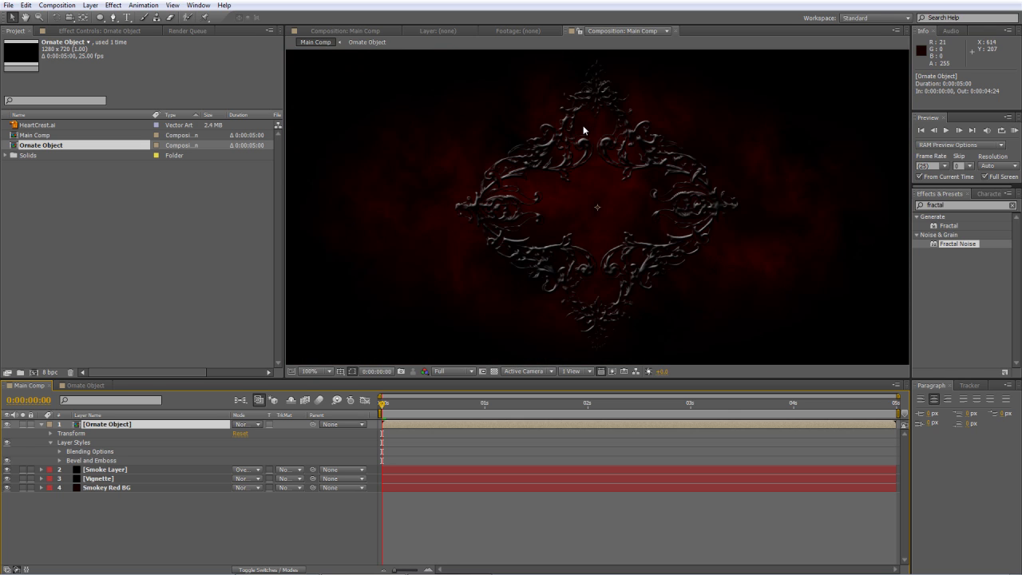
pyautogui.click(42, 424)
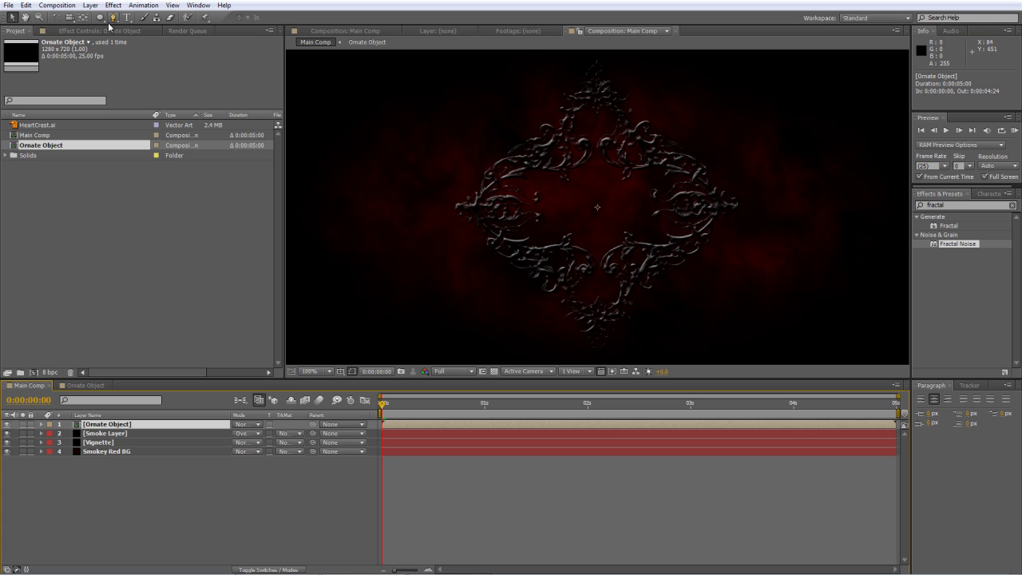
# - Apply the Tritone effect to the Ornate Object layer
pyautogui.click(107, 32)
pyautogui.click(20, 35)
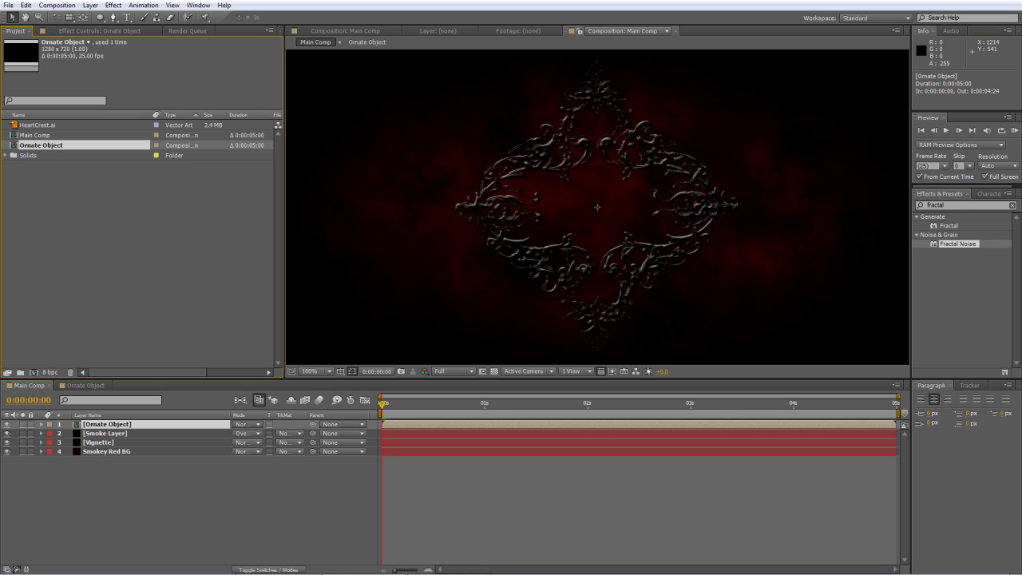
pyautogui.click(957, 205)
pyautogui.write('tritone')
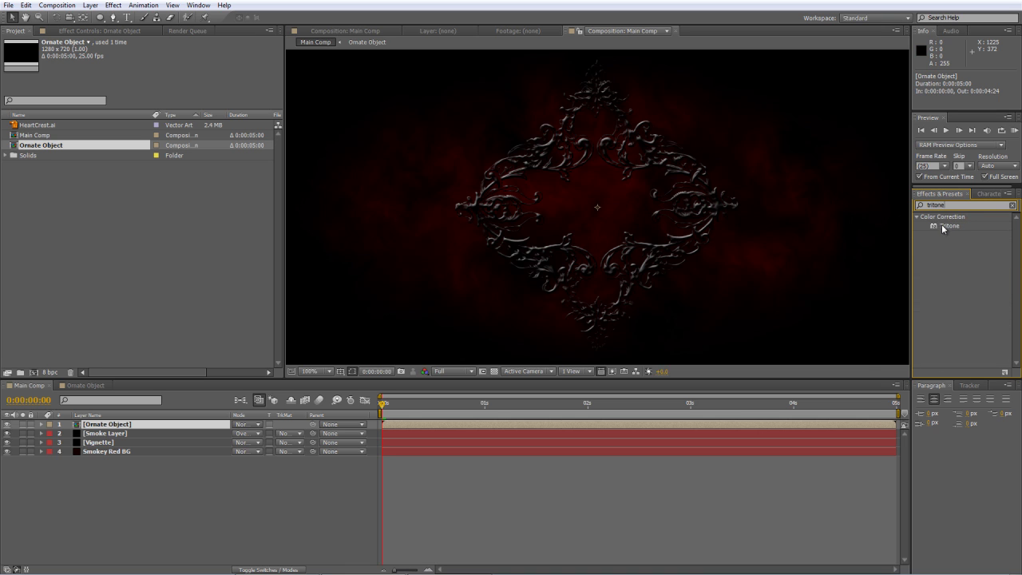
pyautogui.moveTo(944, 225); pyautogui.dragTo(102, 428)
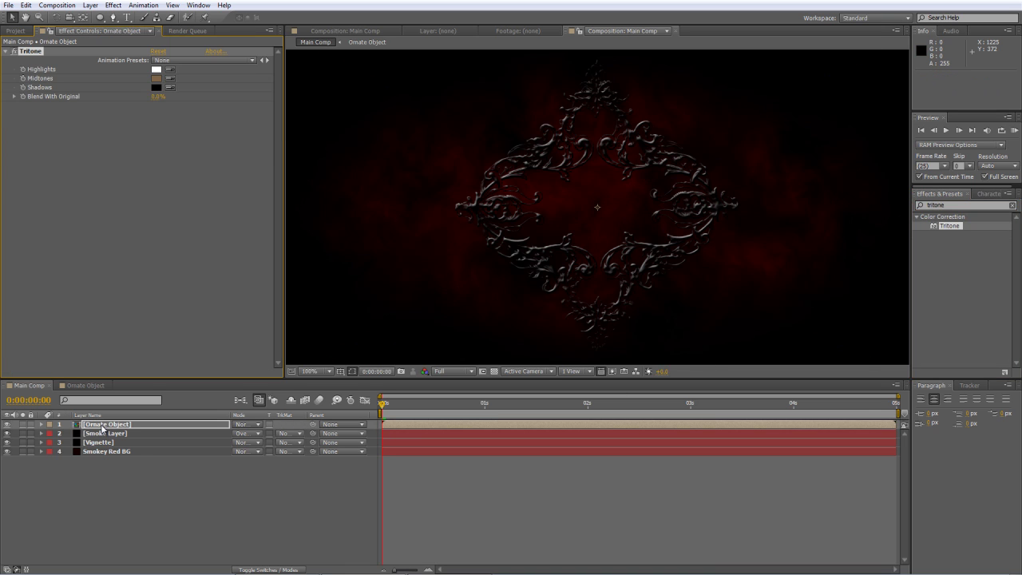
# - Set Tritone's Shadows colour to dark brown #4A4137
pyautogui.click(157, 88)
pyautogui.click(473, 399)
pyautogui.click(380, 369)
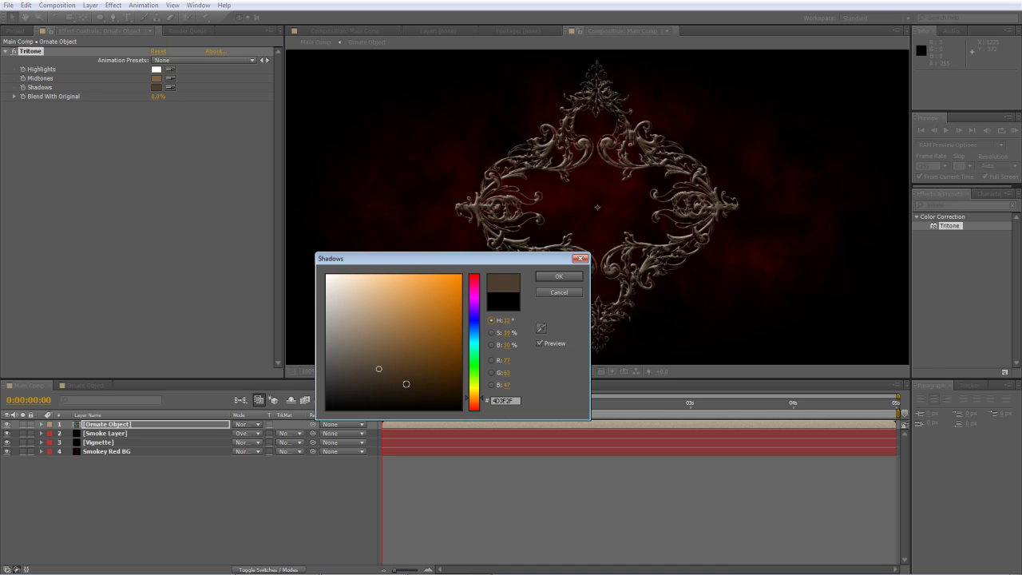
pyautogui.click(357, 369)
pyautogui.click(359, 371)
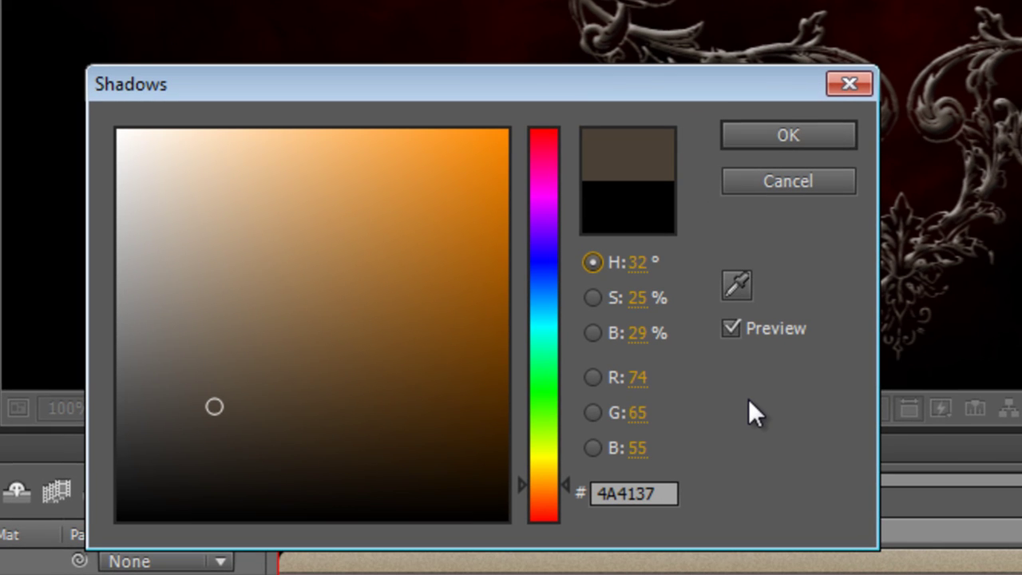
pyautogui.click(767, 137)
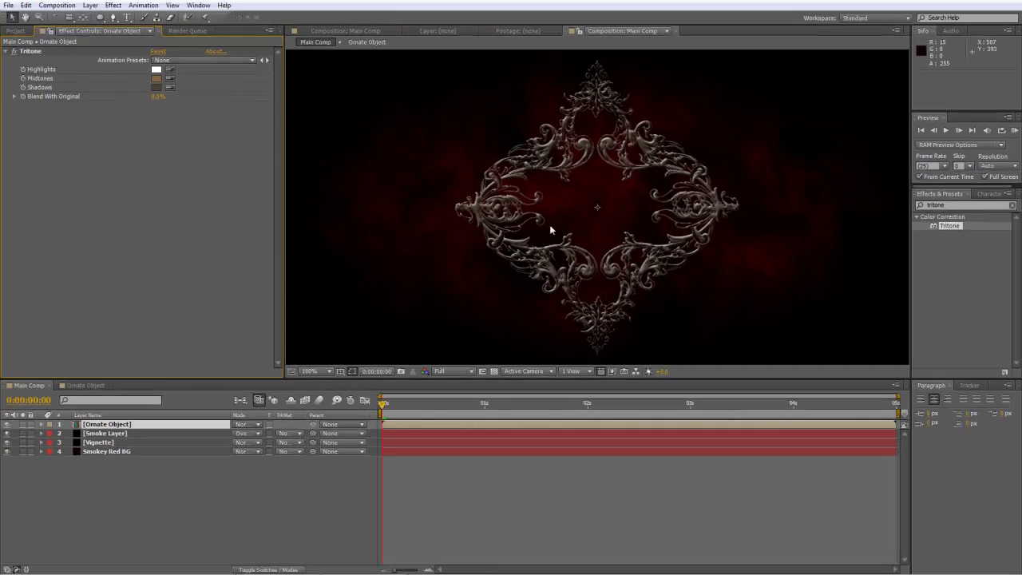
pyautogui.scroll(-2, 570, 229)
pyautogui.click(131, 425)
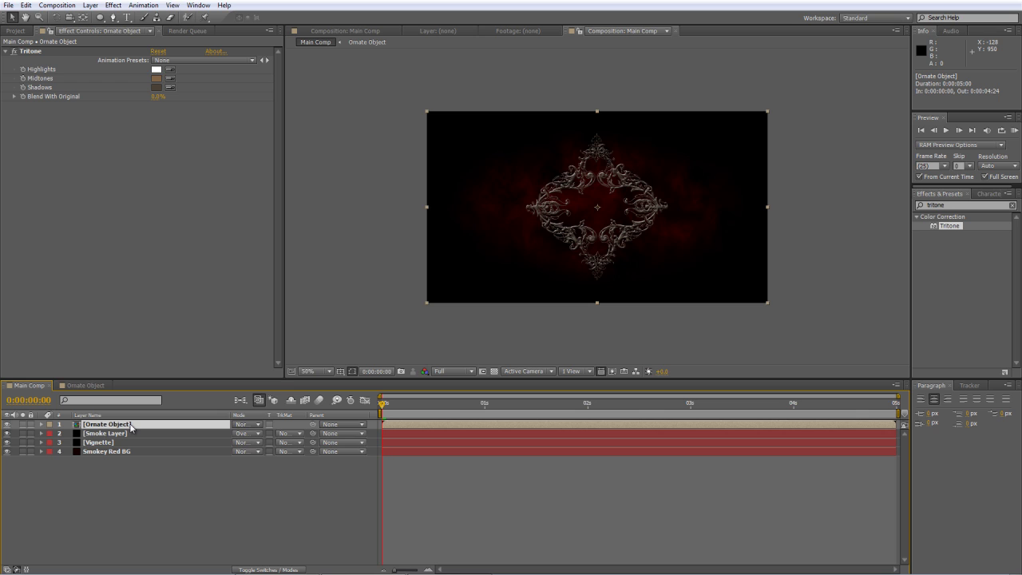
# - Draw a rectangular mask on Ornate Object narrowed to a band across the crest's middle
pyautogui.click(130, 425)
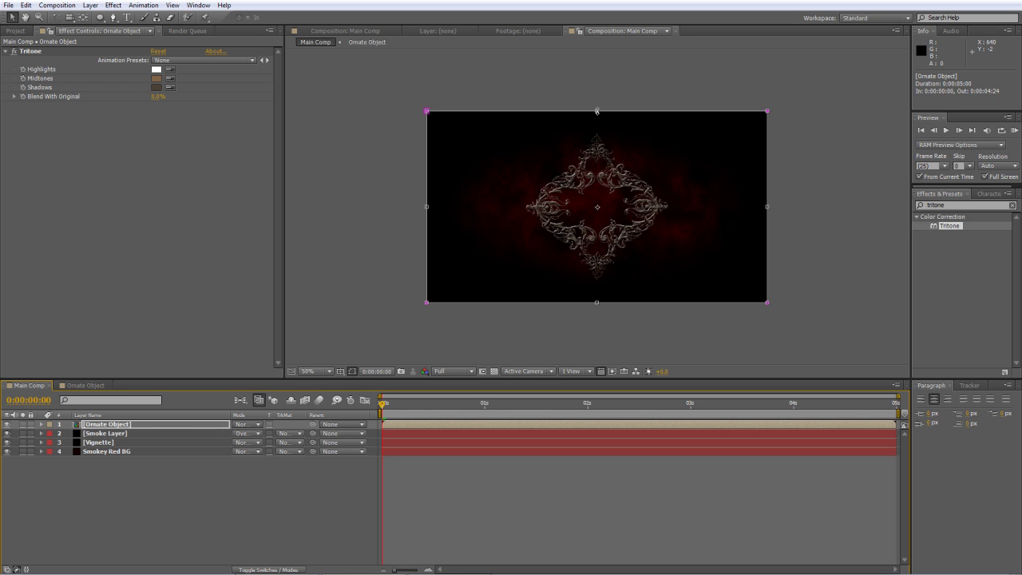
pyautogui.moveTo(598, 115); pyautogui.dragTo(595, 200)
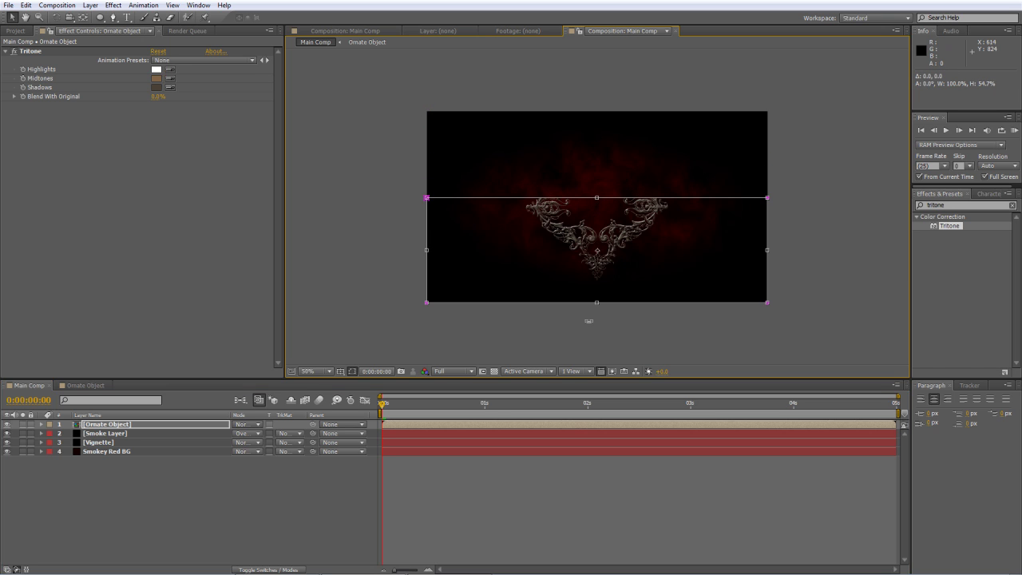
pyautogui.moveTo(597, 302); pyautogui.dragTo(595, 221)
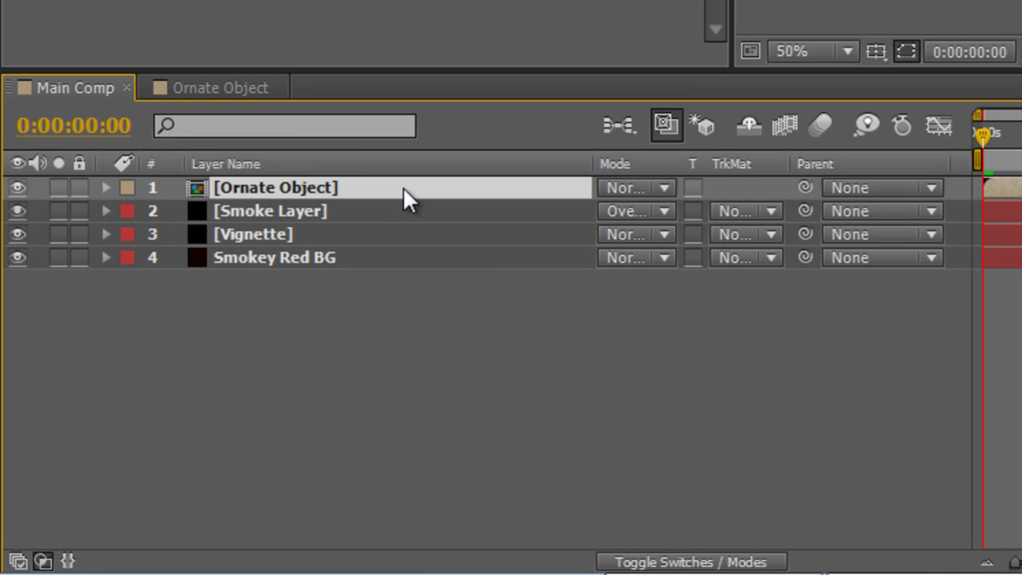
# - Set Mask 1's mode to Subtract so the middle band is cut out
pyautogui.press('m')
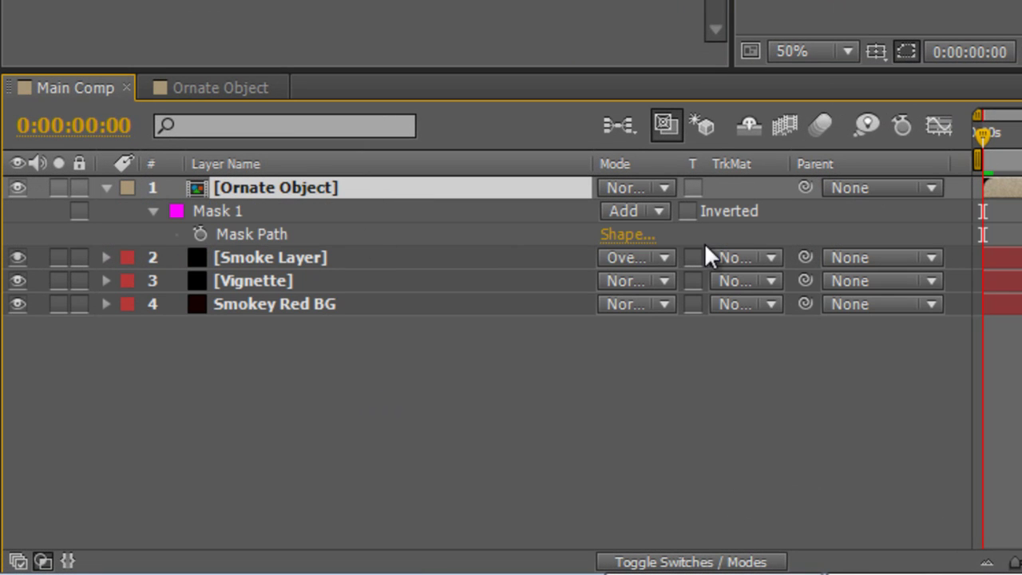
pyautogui.click(655, 212)
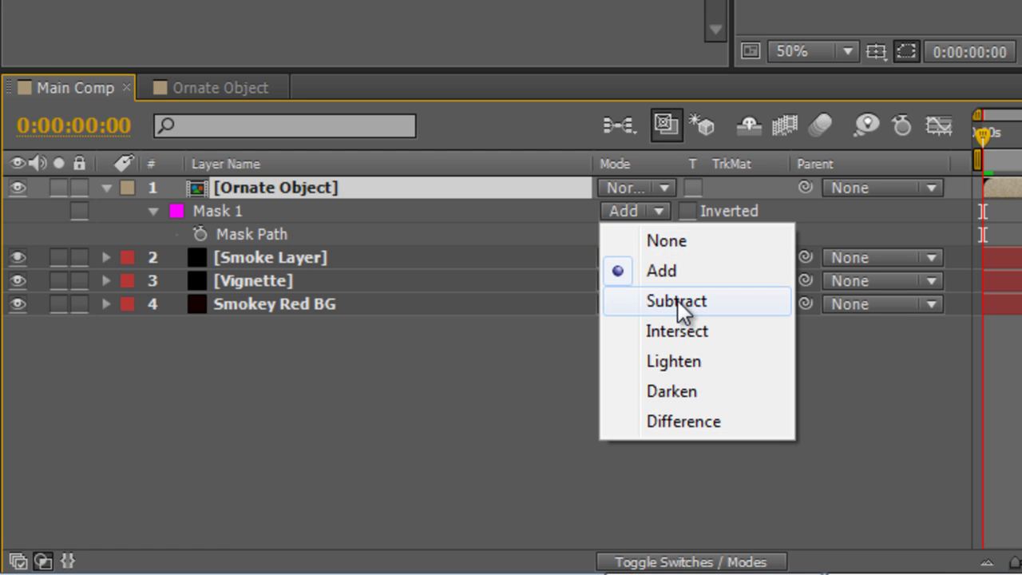
pyautogui.click(678, 301)
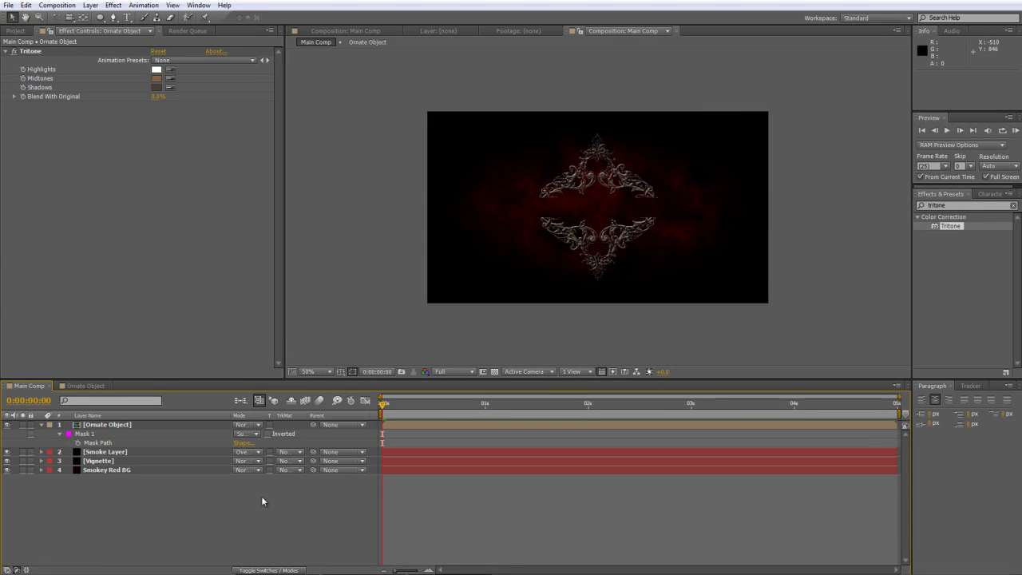
pyautogui.scroll(2, 575, 230)
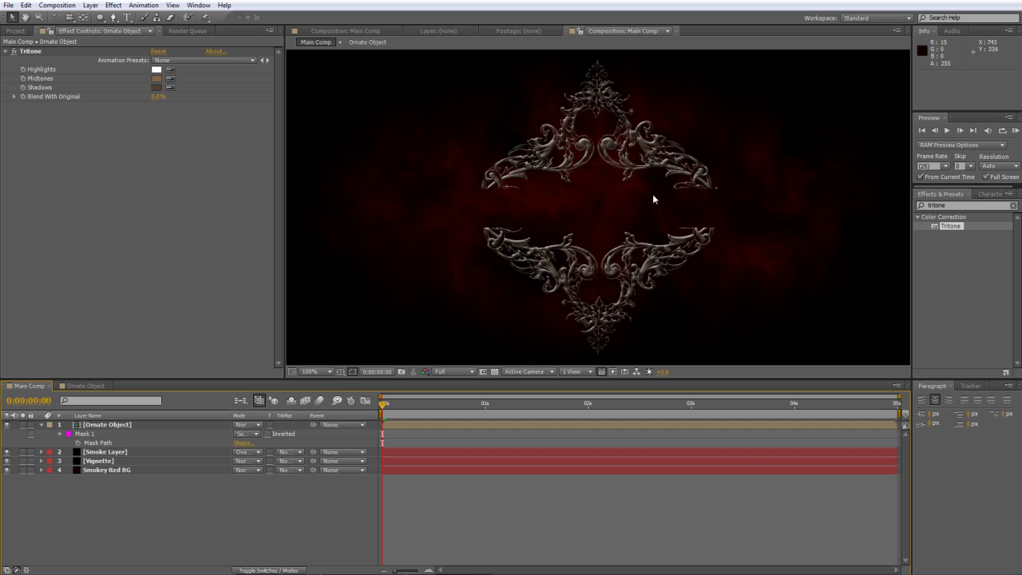
pyautogui.scroll(-2, 652, 194)
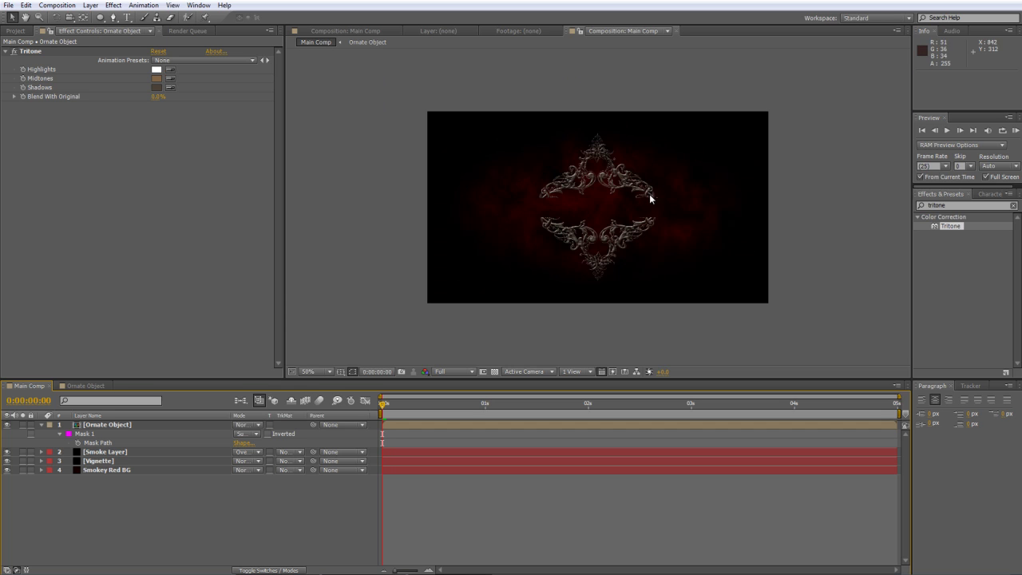
pyautogui.click(42, 425)
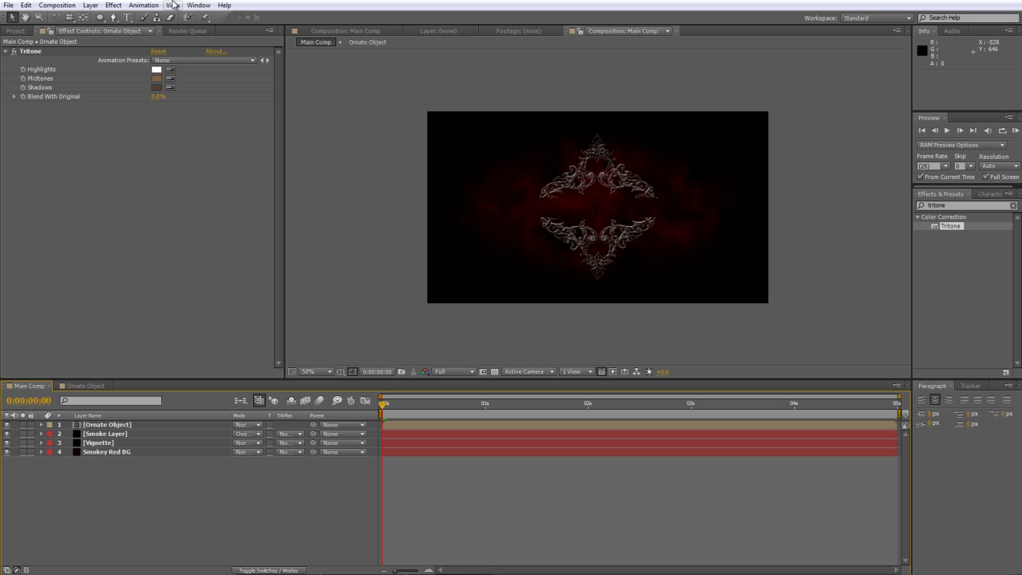
# - Create a centre-aligned 120 px DIABLO text layer in the Blade 2 font
pyautogui.click(128, 17)
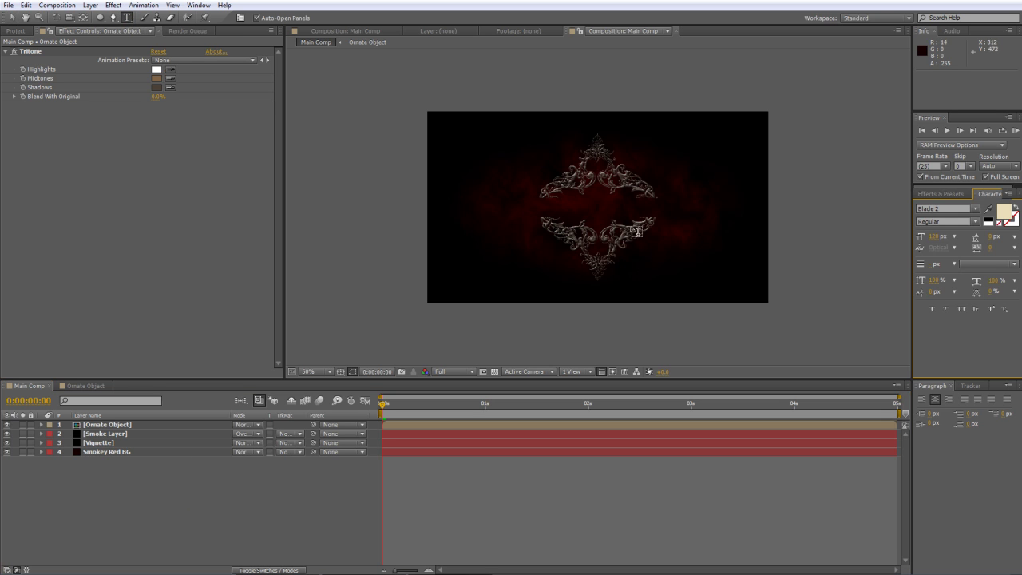
pyautogui.click(936, 399)
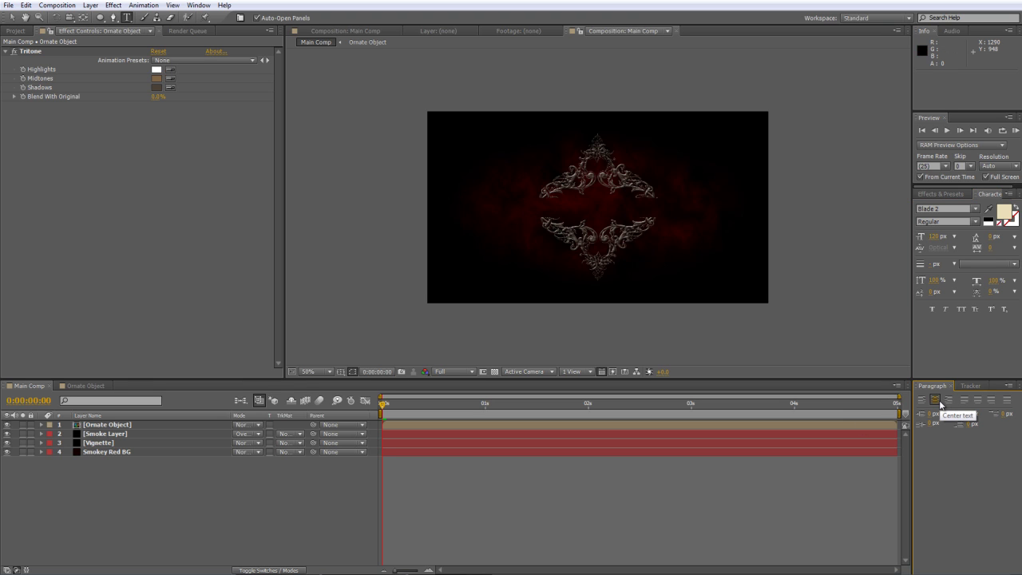
pyautogui.click(953, 207)
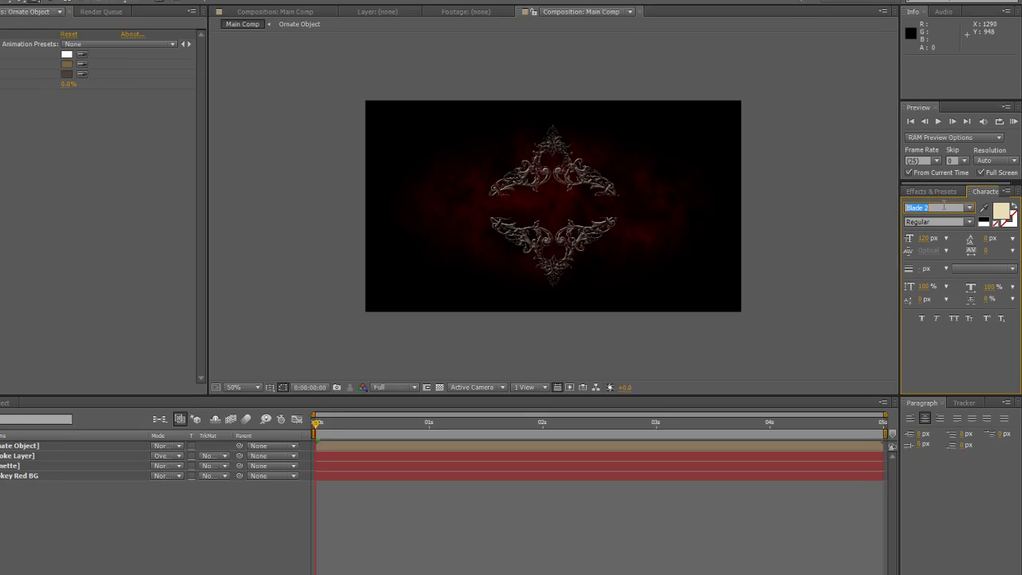
pyautogui.hotkey('ctrl', 'alt', 'shift', 't')
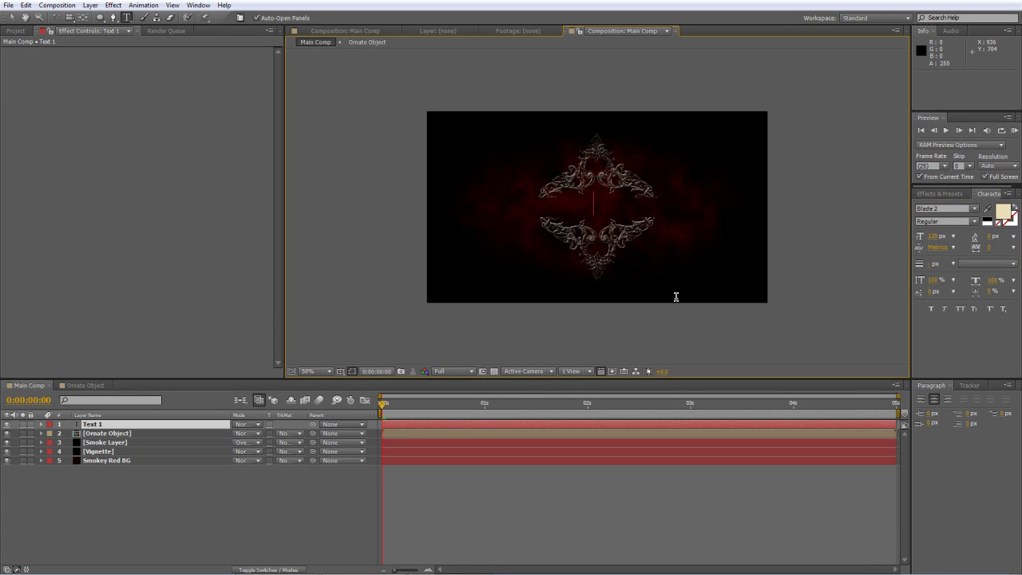
pyautogui.click(936, 236)
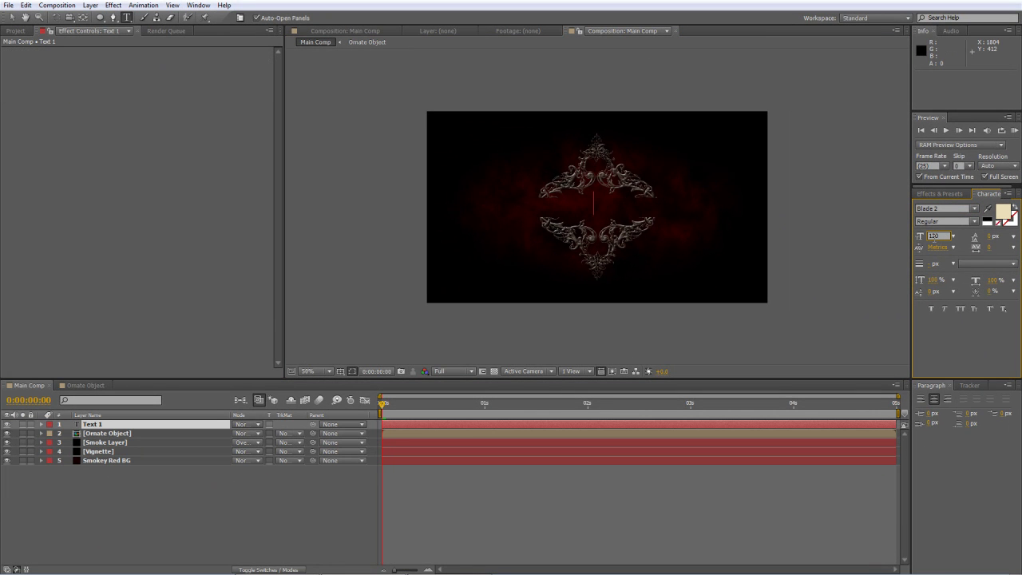
pyautogui.press('Return')
pyautogui.click(593, 203)
pyautogui.write('DI')
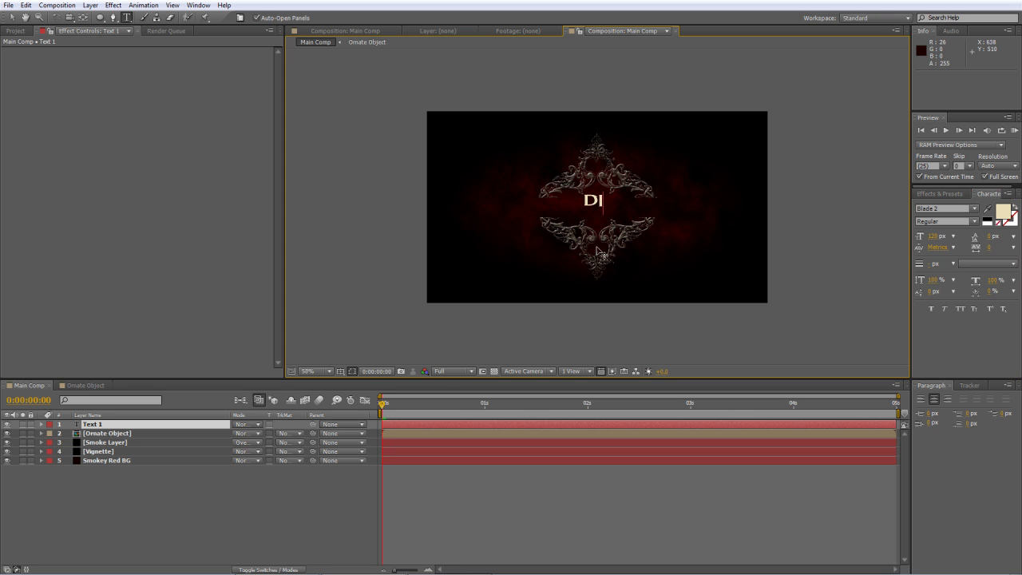
pyautogui.write('ABLO')
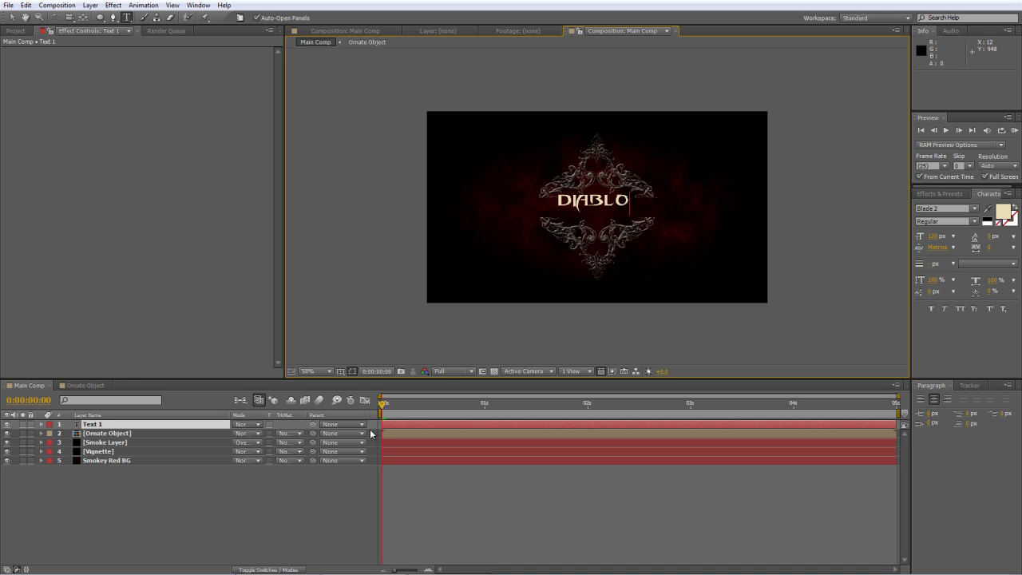
# - Colour the DIABLO title pale cream
pyautogui.click(1003, 212)
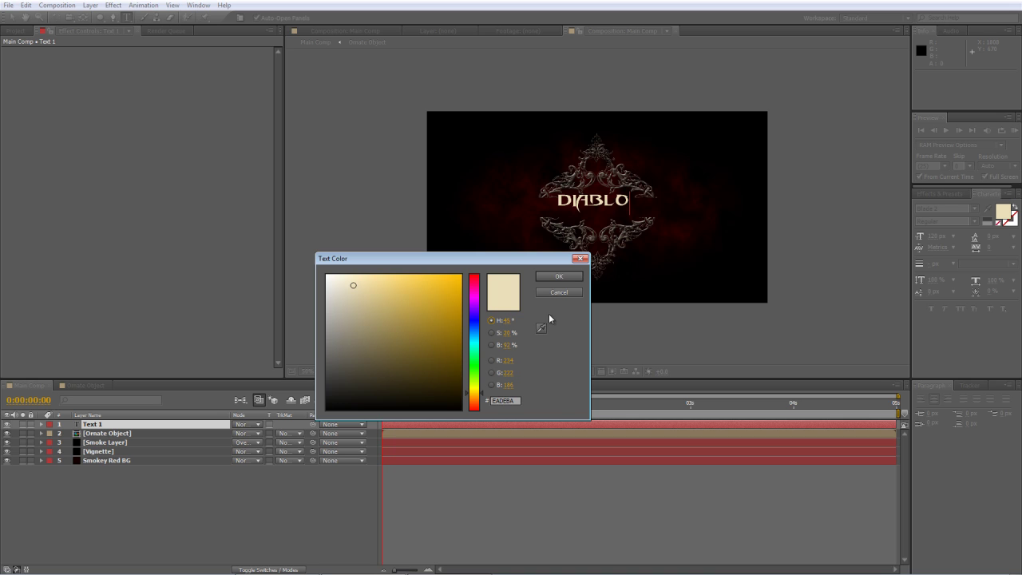
pyautogui.click(548, 278)
pyautogui.moveTo(549, 280); pyautogui.dragTo(548, 283)
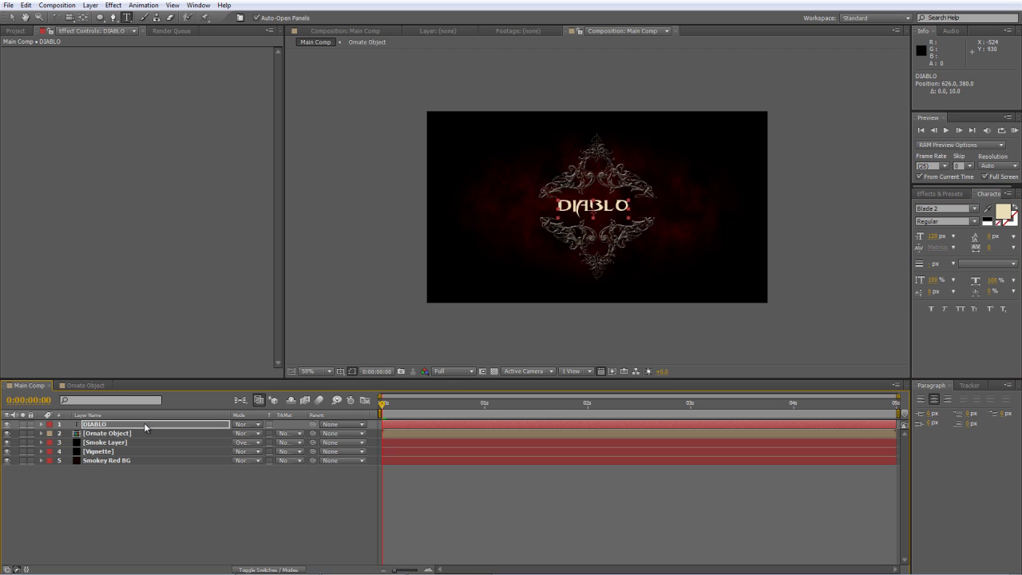
pyautogui.hotkey('ctrl', 'z')
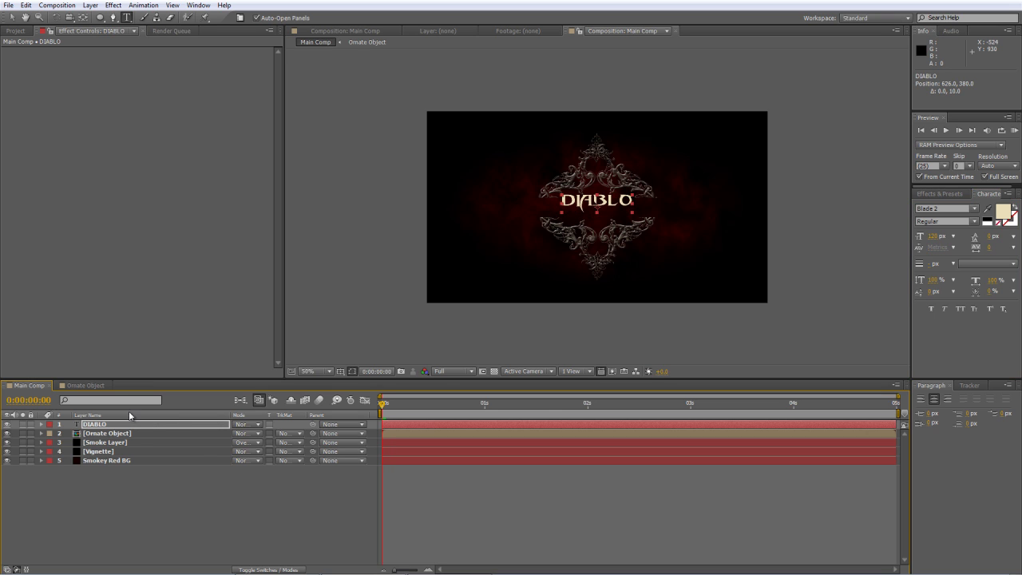
# - Adjust the DIABLO layer's anchor point to centre the title between the crest halves
pyautogui.press('.')
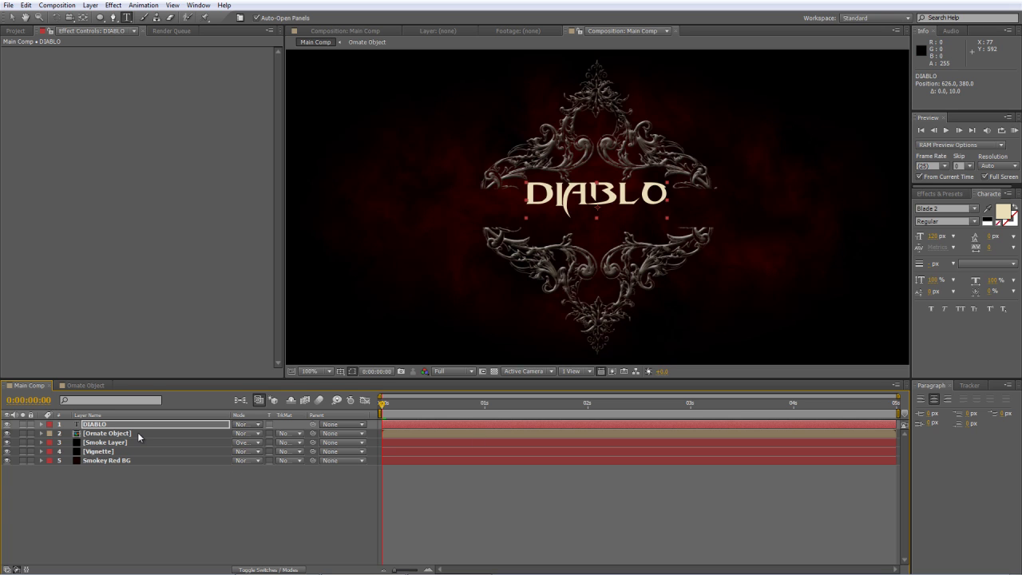
pyautogui.press('a')
pyautogui.moveTo(251, 433); pyautogui.dragTo(265, 433)
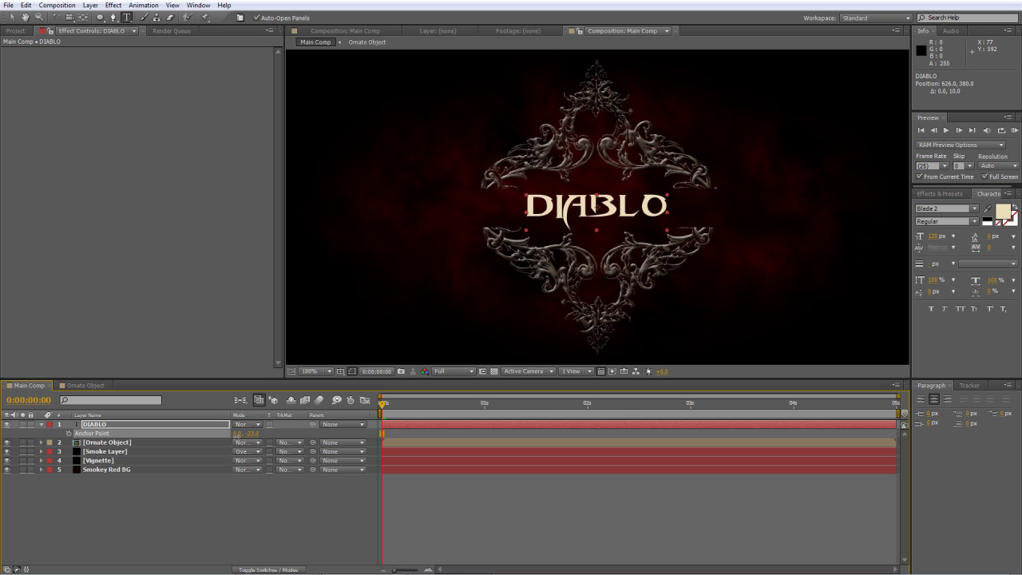
pyautogui.moveTo(595, 204); pyautogui.dragTo(595, 206)
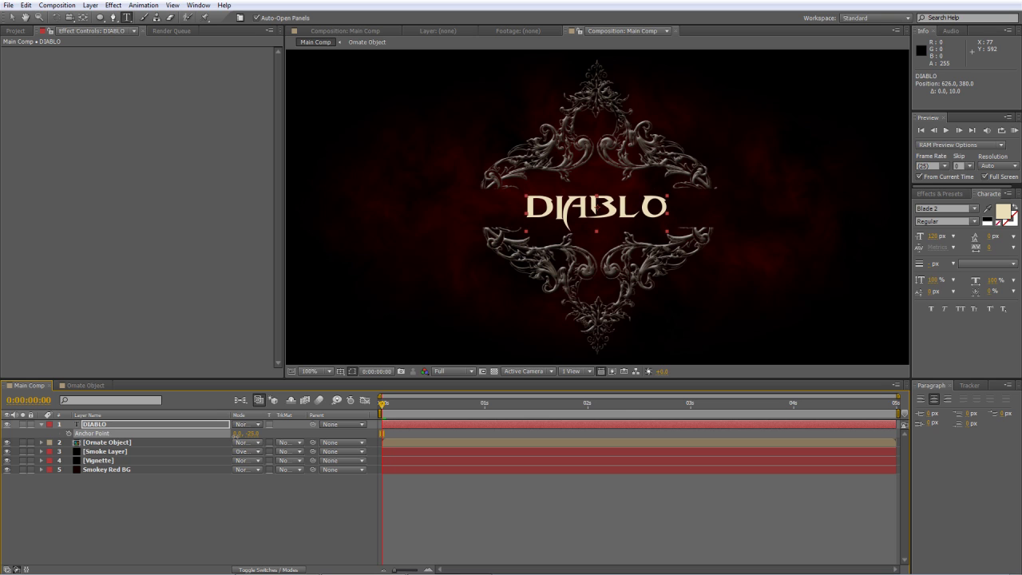
pyautogui.click(189, 424)
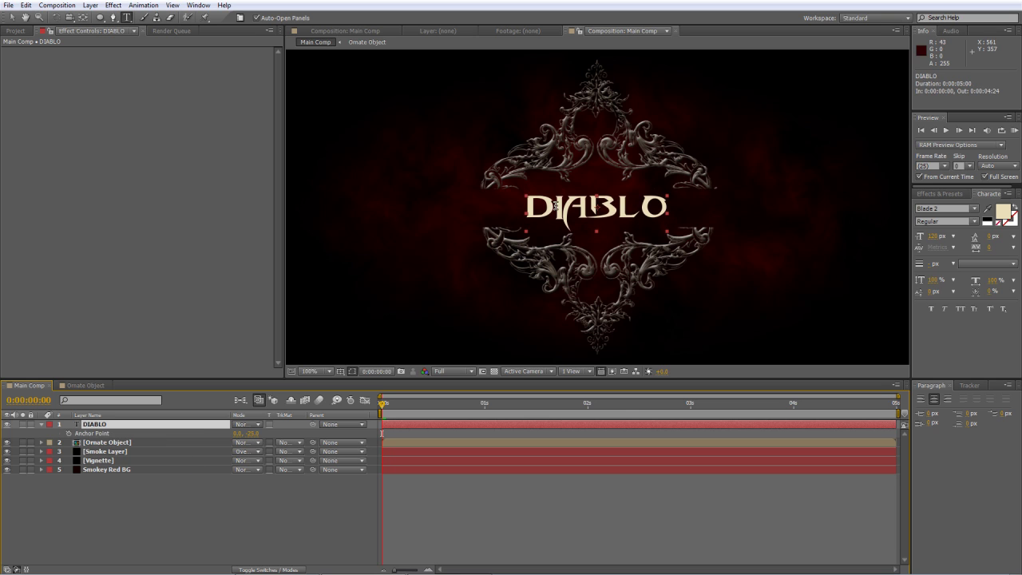
# - Enlarge the first D and last O of DIABLO to 200 px
pyautogui.moveTo(559, 212); pyautogui.dragTo(506, 212)
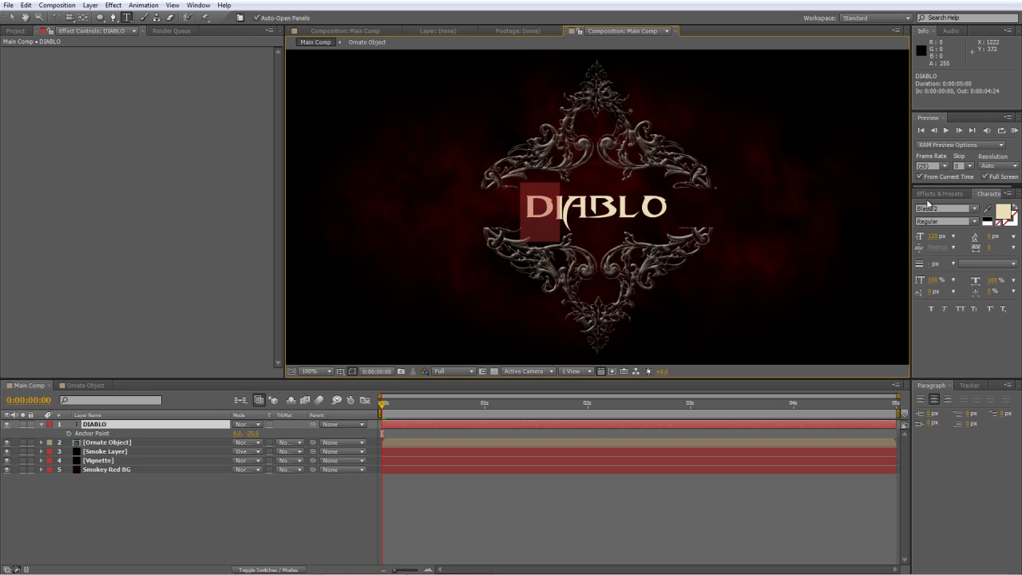
pyautogui.click(936, 238)
pyautogui.write('200')
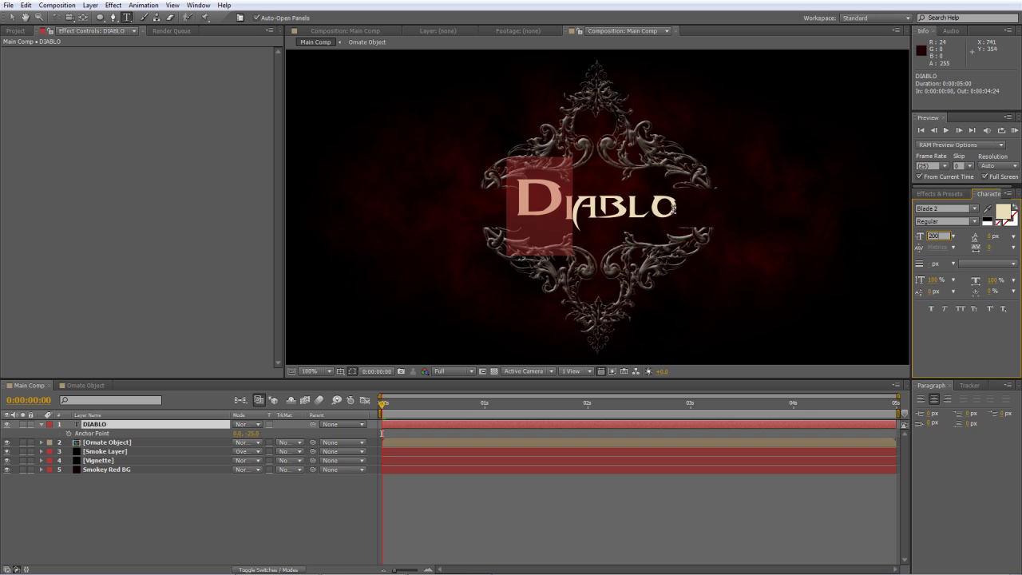
pyautogui.moveTo(649, 207); pyautogui.dragTo(684, 207)
pyautogui.click(939, 237)
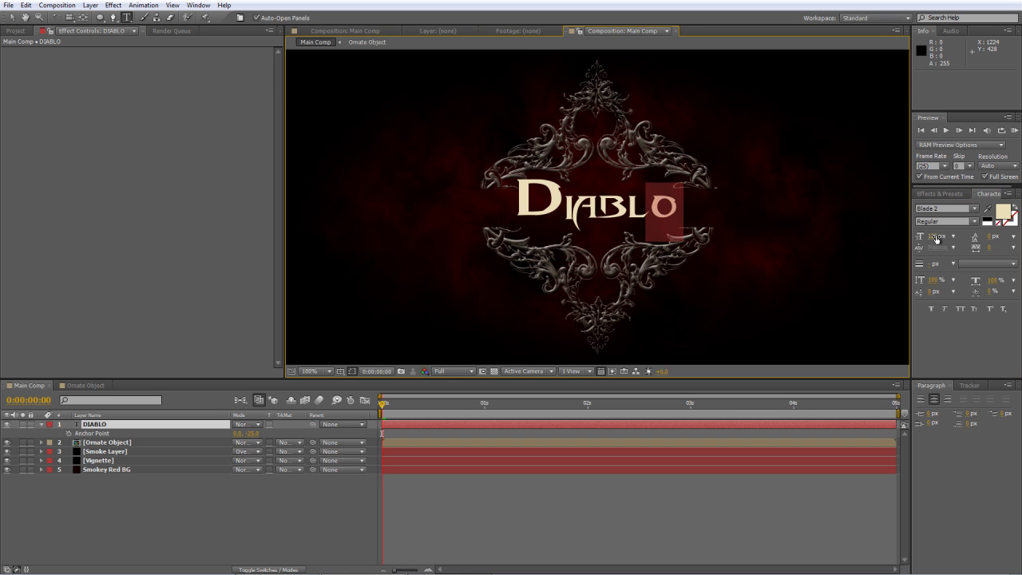
pyautogui.write('500')
pyautogui.press('Return')
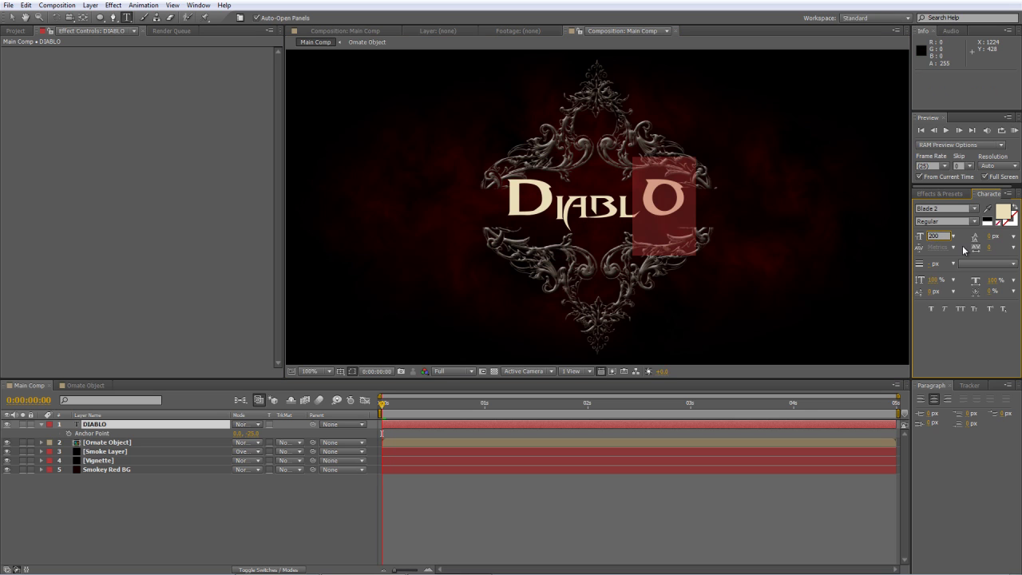
pyautogui.click(252, 508)
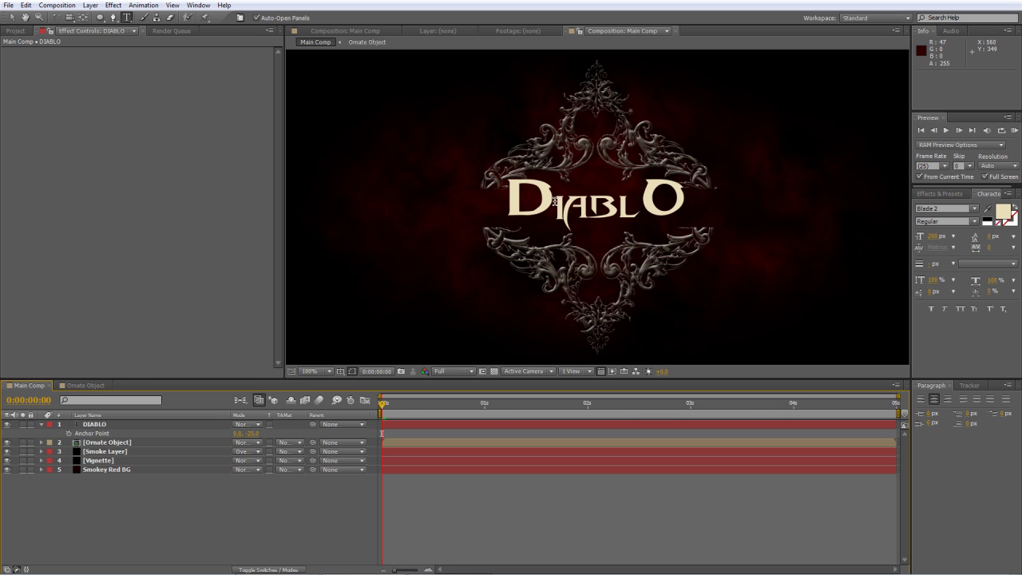
# - Lower the D and O with a -14 px baseline shift
pyautogui.moveTo(554, 204); pyautogui.dragTo(487, 200)
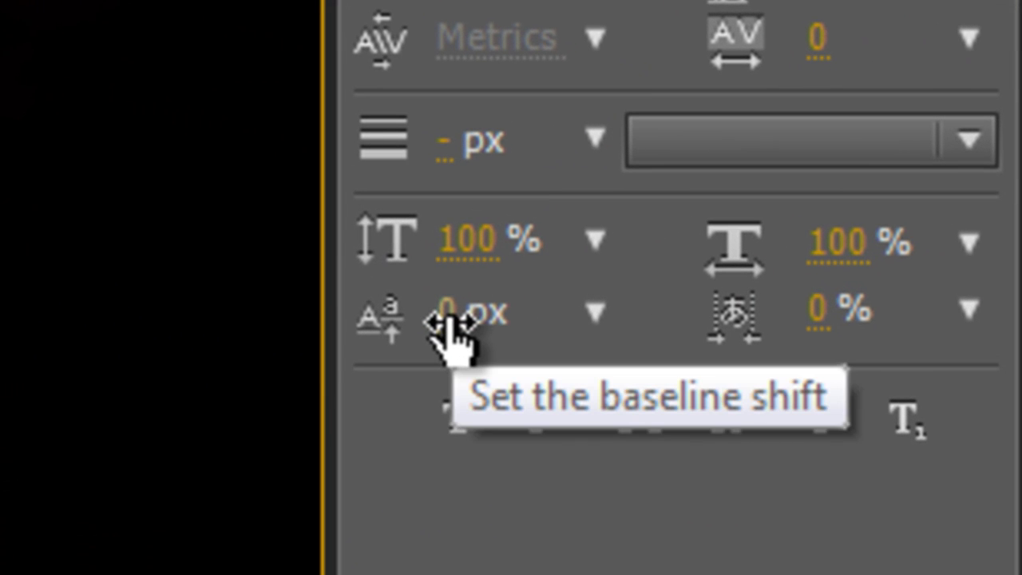
pyautogui.moveTo(451, 324); pyautogui.dragTo(415, 325)
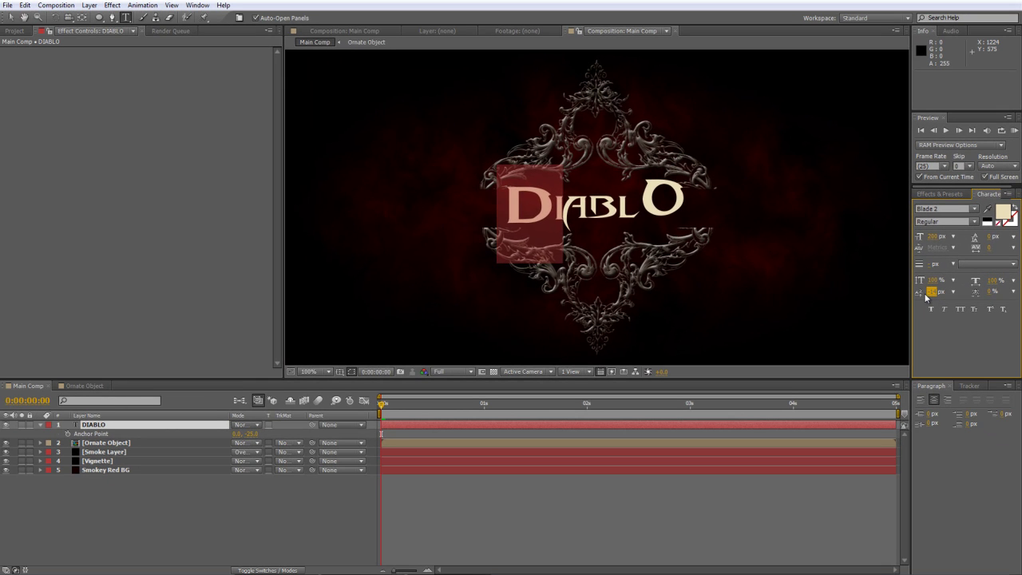
pyautogui.moveTo(645, 200); pyautogui.dragTo(698, 200)
pyautogui.click(925, 294)
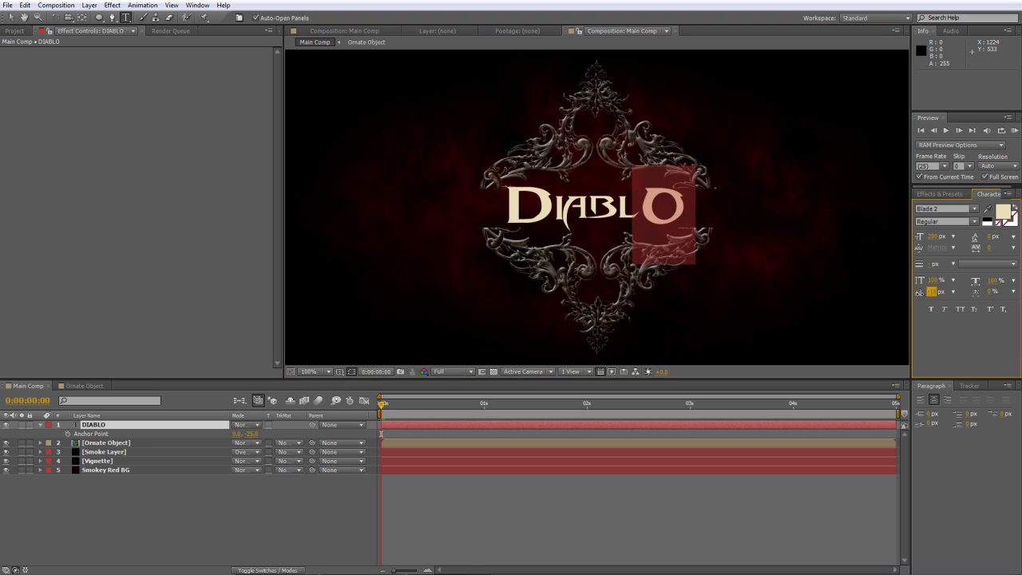
pyautogui.click(192, 512)
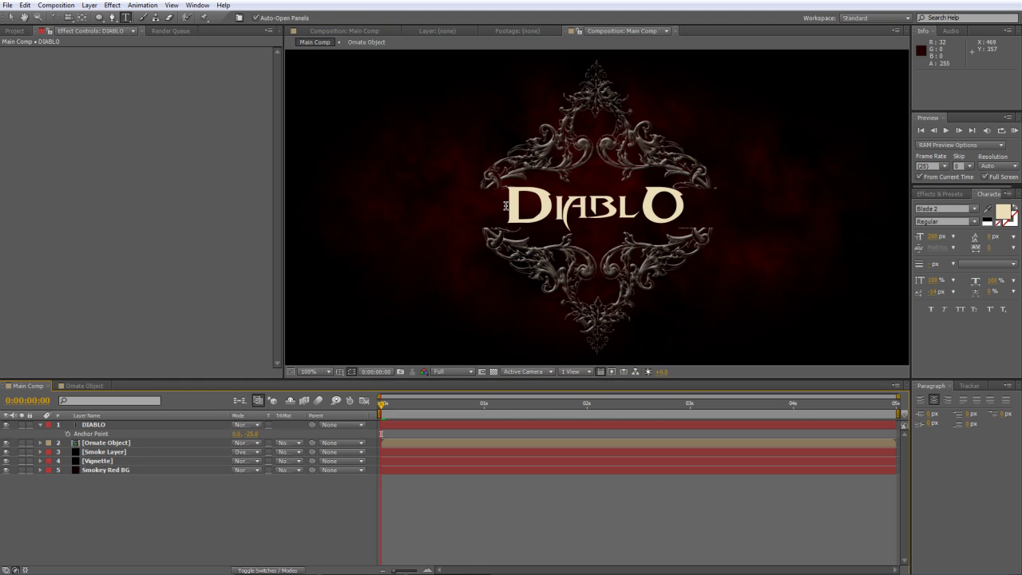
# - Set the whole DIABLO title's kerning to Optical
pyautogui.doubleClick(509, 204)
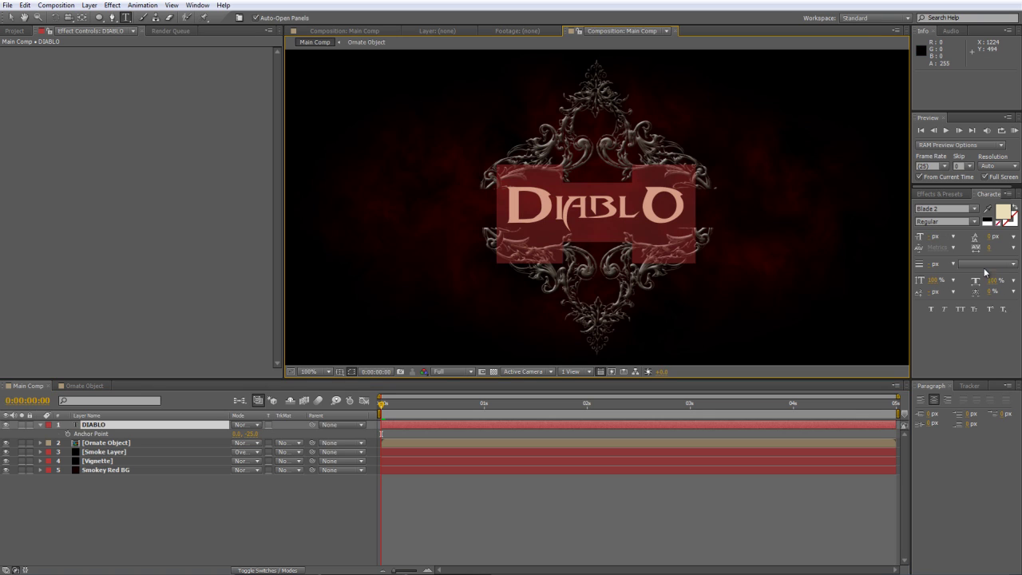
pyautogui.click(952, 249)
pyautogui.click(955, 266)
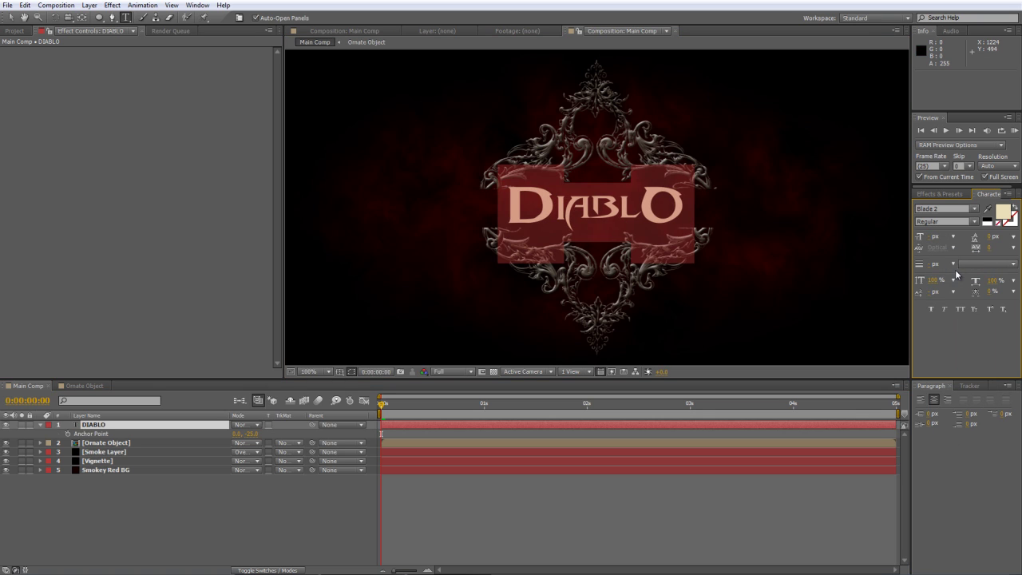
pyautogui.click(264, 506)
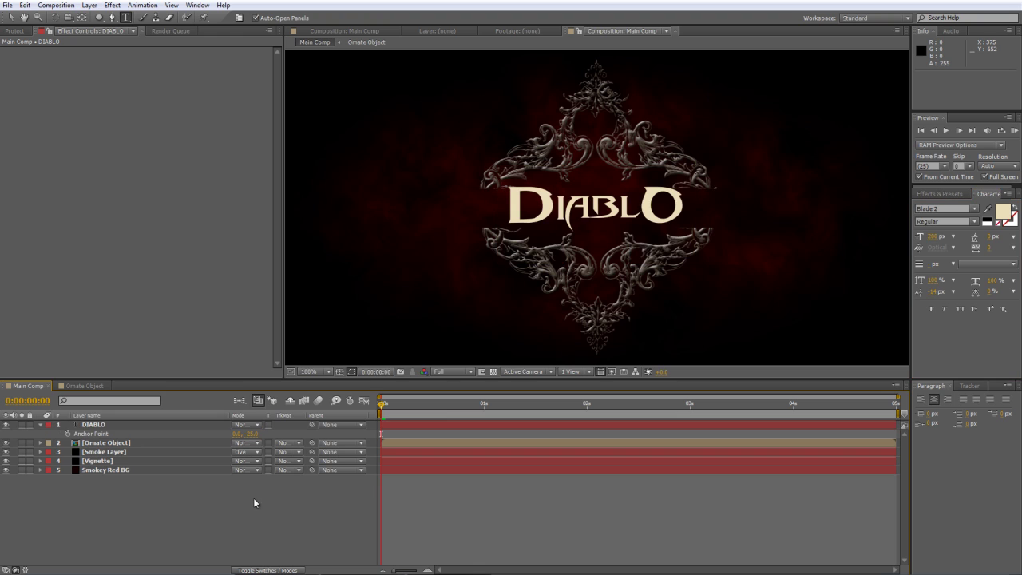
# - Scale the DIABLO layer to 175%
pyautogui.click(139, 425)
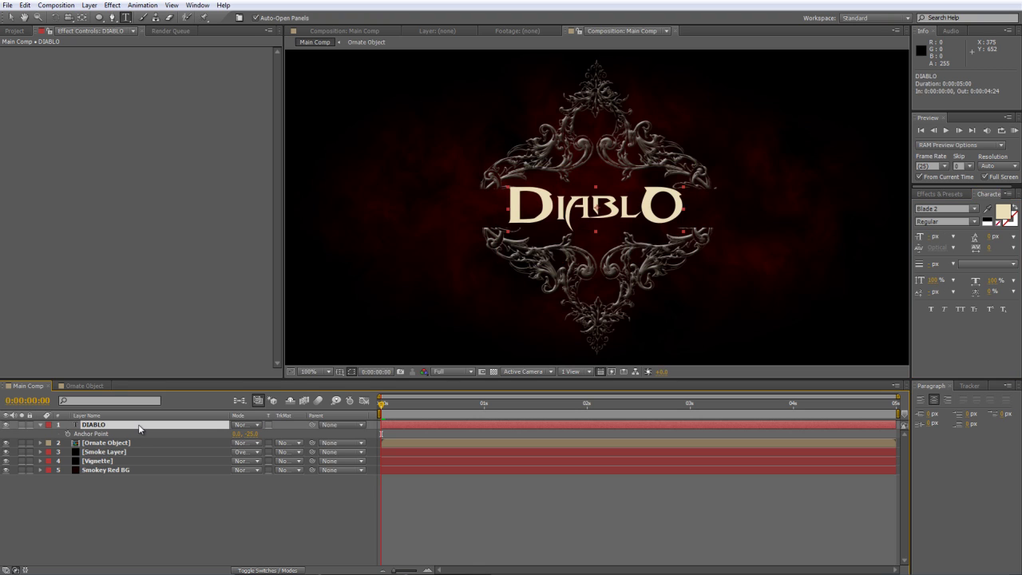
pyautogui.press('s')
pyautogui.moveTo(248, 438); pyautogui.dragTo(263, 439)
pyautogui.click(249, 436)
pyautogui.write('175')
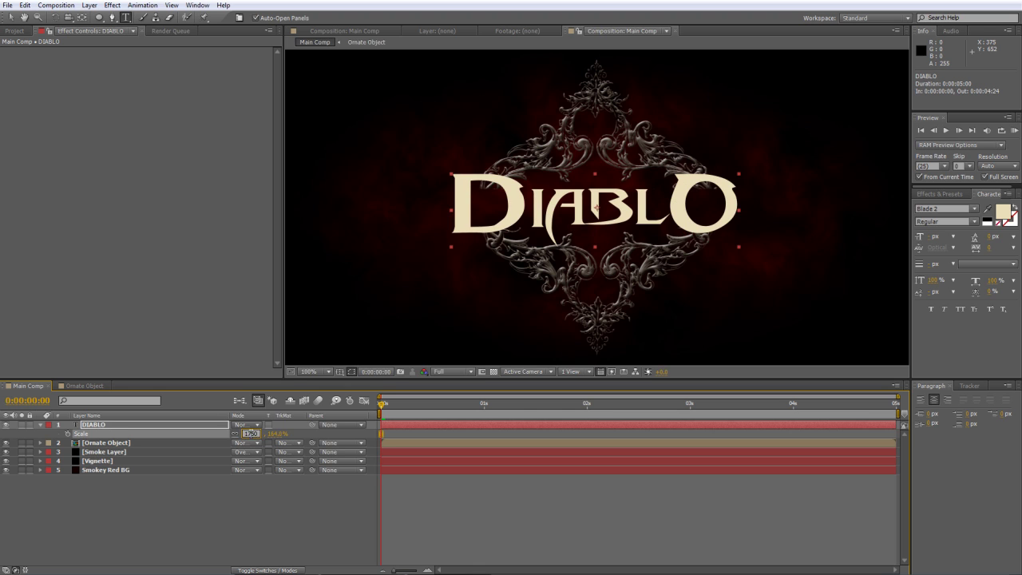
pyautogui.press('Return')
pyautogui.click(240, 499)
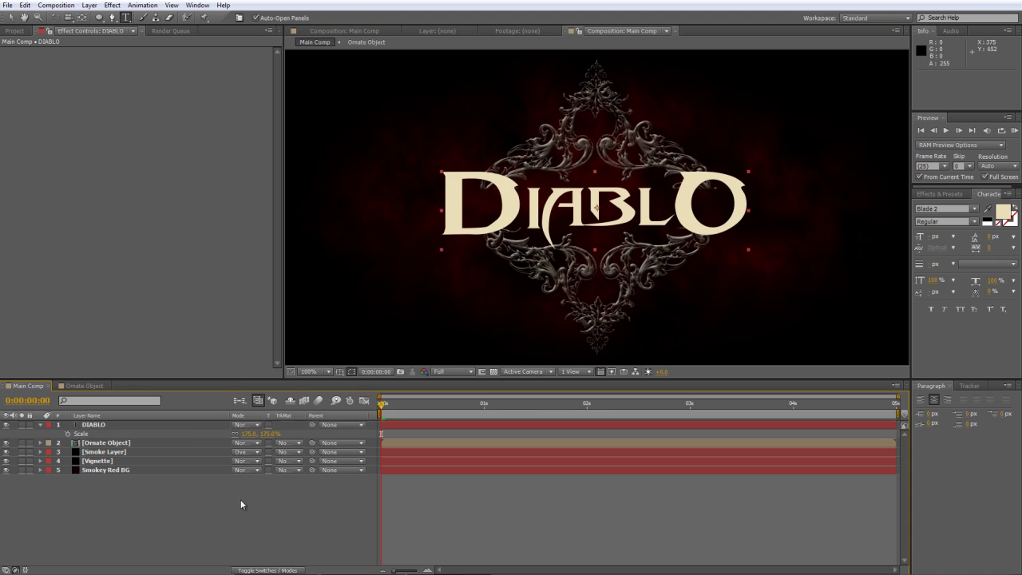
pyautogui.click(159, 430)
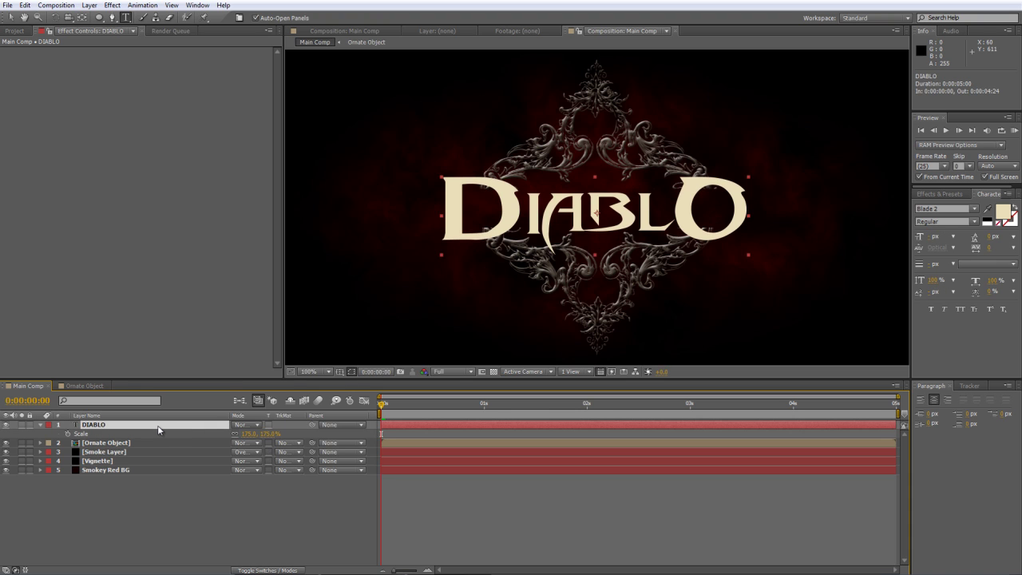
# - Add a Bevel and Emboss layer style to the DIABLO layer
pyautogui.rightClick(158, 429)
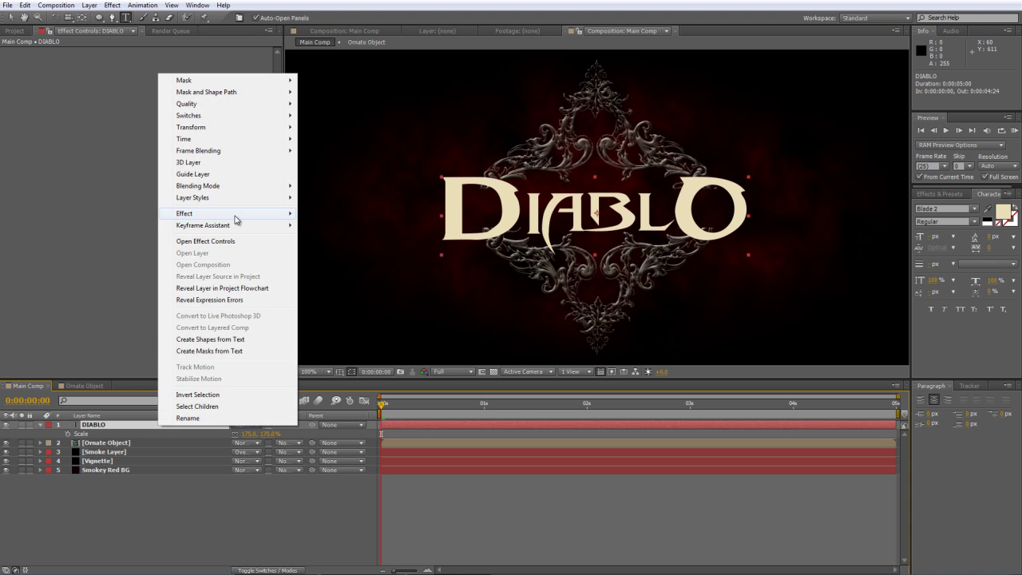
pyautogui.moveTo(226, 200)
pyautogui.click(375, 283)
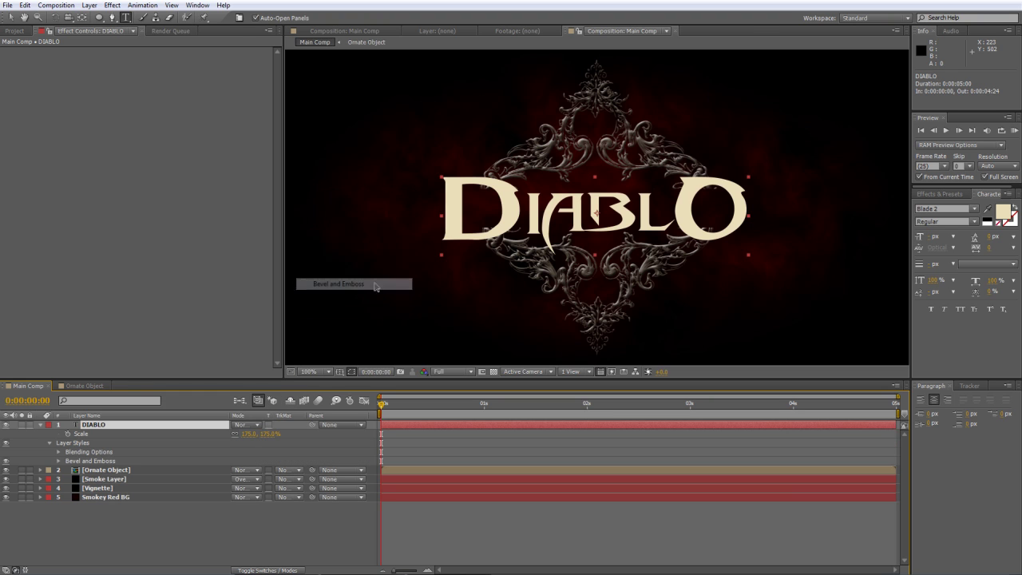
# - Set the Bevel and Emboss technique to Chisel Hard
pyautogui.click(57, 461)
pyautogui.scroll(-2, 302, 481)
pyautogui.scroll(-1, 325, 447)
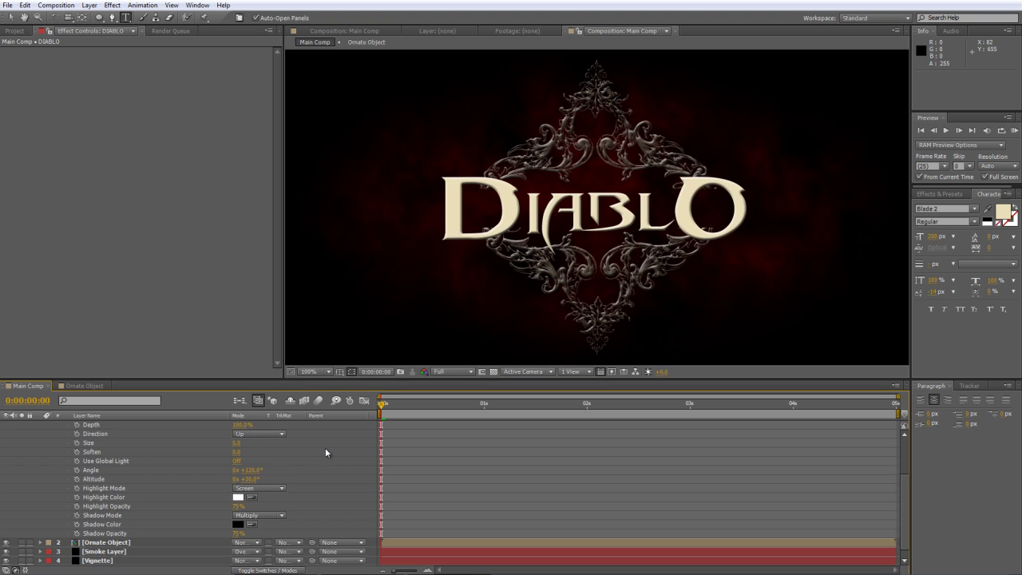
pyautogui.scroll(1, 320, 453)
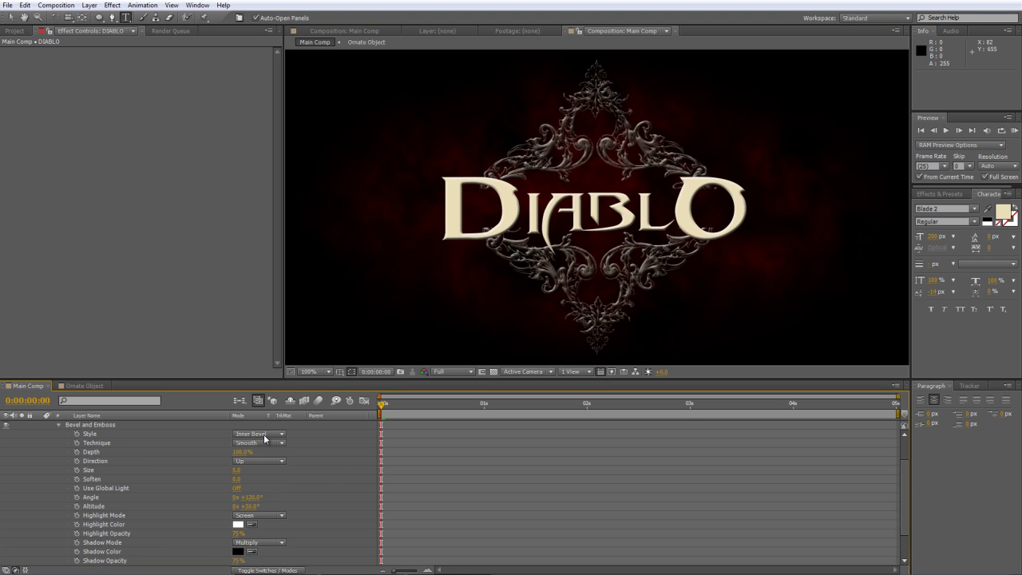
pyautogui.click(262, 443)
pyautogui.click(270, 467)
pyautogui.click(322, 461)
pyautogui.scroll(1, 322, 462)
pyautogui.scroll(-1, 322, 462)
pyautogui.scroll(1, 322, 461)
pyautogui.click(58, 461)
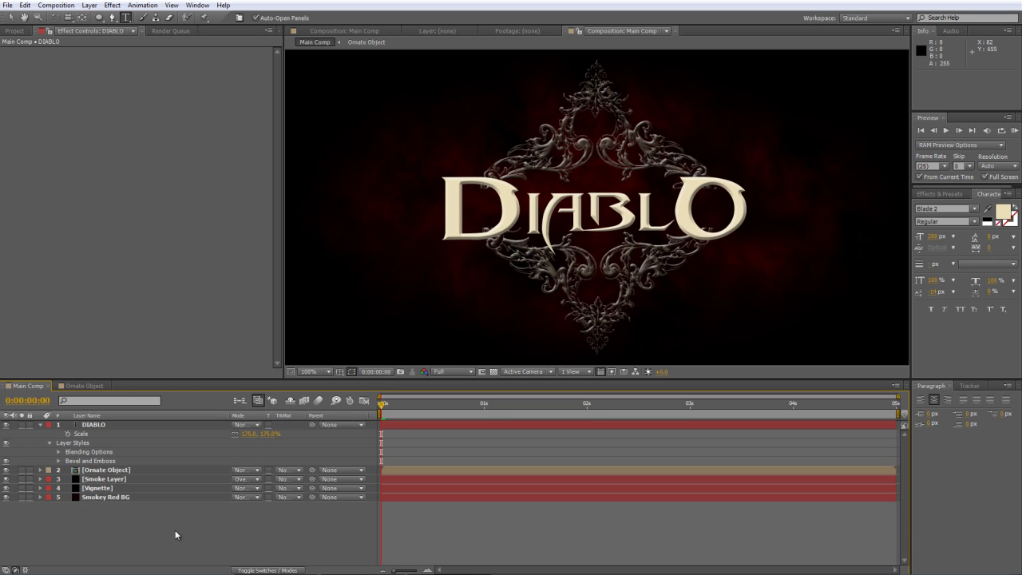
# - Add an Outer Glow layer style to DIABLO and set its colour to orange FF8400
pyautogui.rightClick(109, 424)
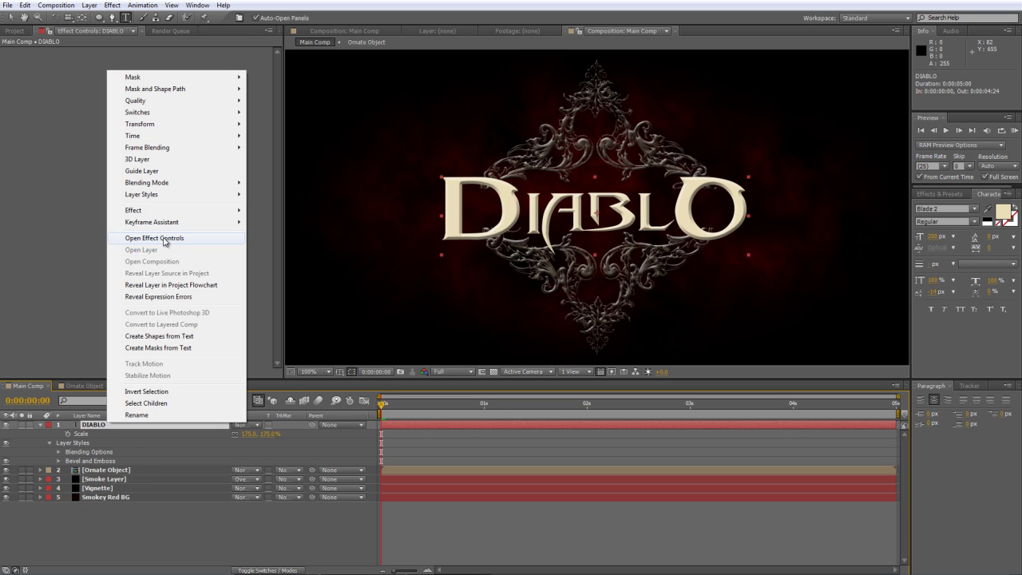
pyautogui.moveTo(200, 194)
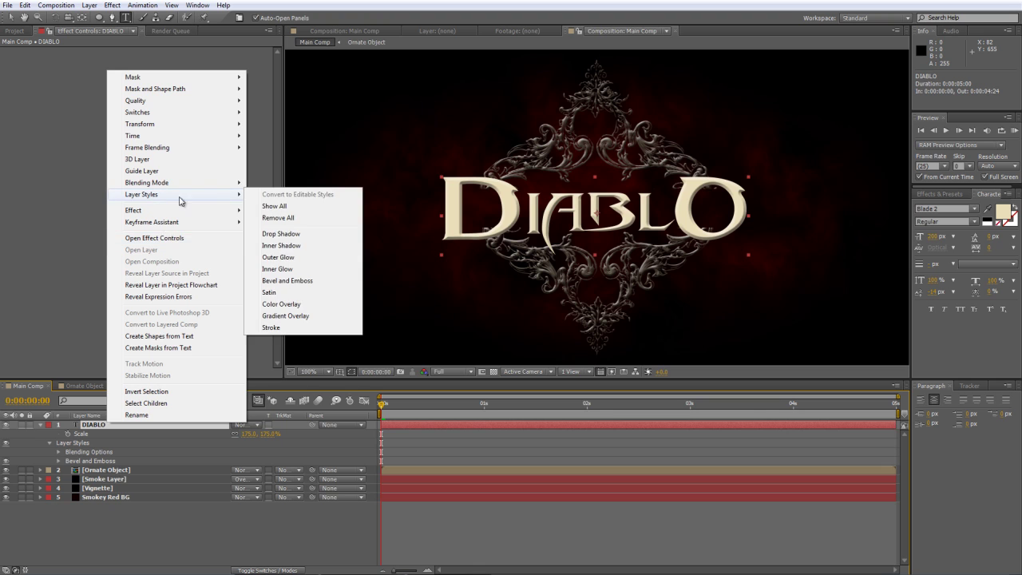
pyautogui.click(299, 258)
pyautogui.click(59, 461)
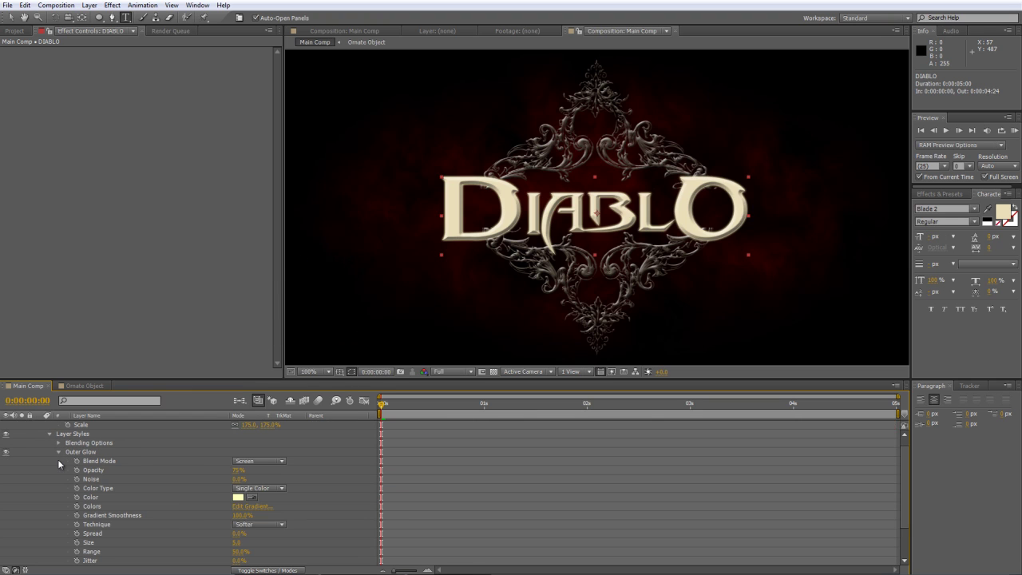
pyautogui.click(238, 497)
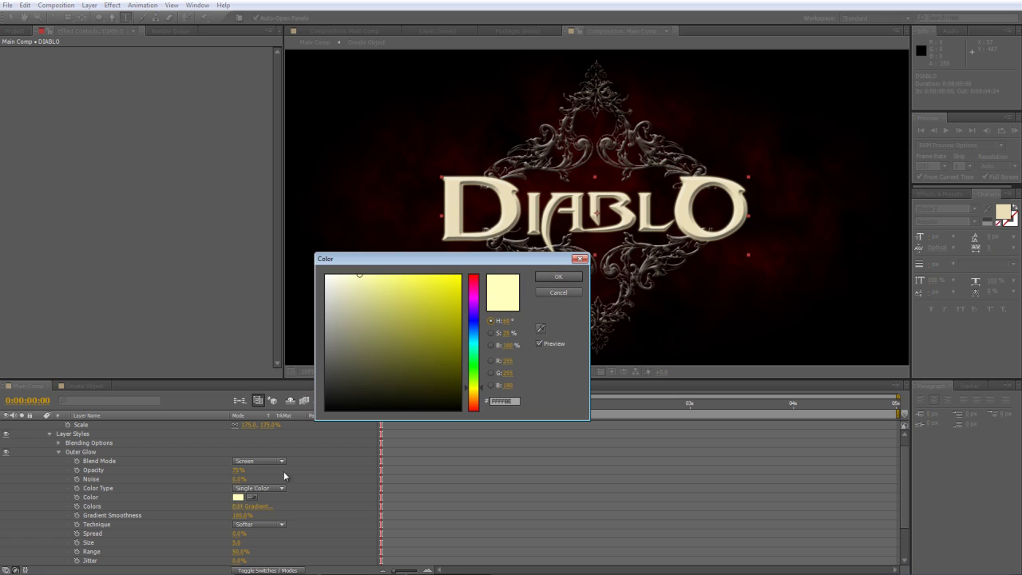
pyautogui.moveTo(477, 394); pyautogui.dragTo(479, 399)
pyautogui.click(460, 275)
pyautogui.click(558, 276)
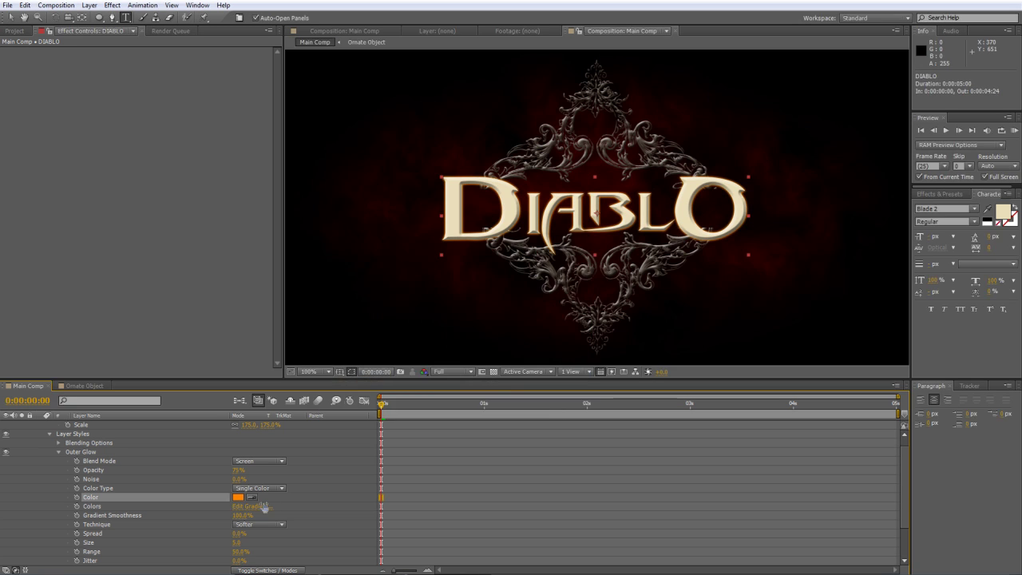
# - Set the Outer Glow Size to 15 and collapse the DIABLO layer
pyautogui.moveTo(237, 543); pyautogui.dragTo(246, 543)
pyautogui.click(238, 543)
pyautogui.write('15')
pyautogui.press('Return')
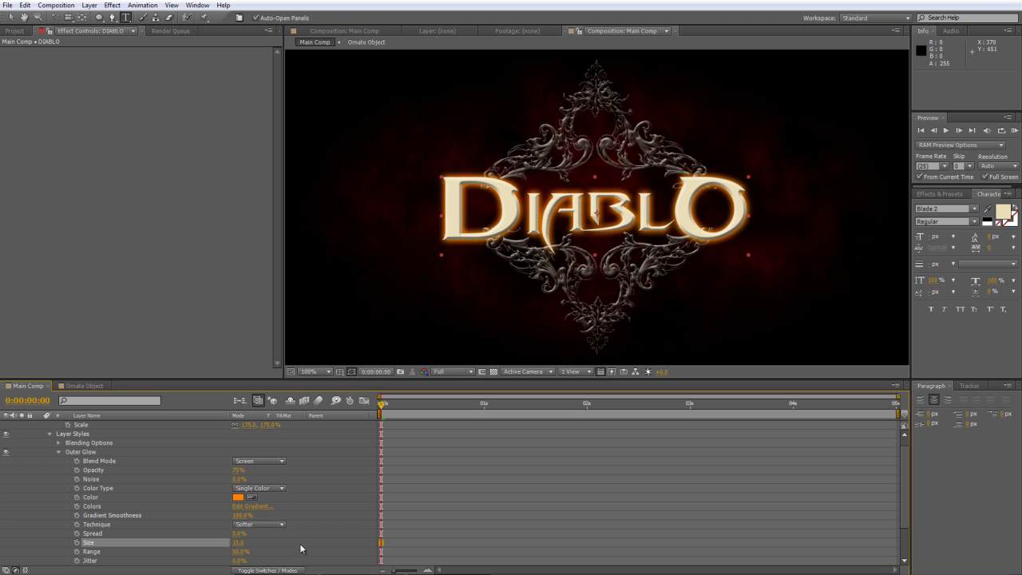
pyautogui.click(298, 540)
pyautogui.scroll(1, 305, 519)
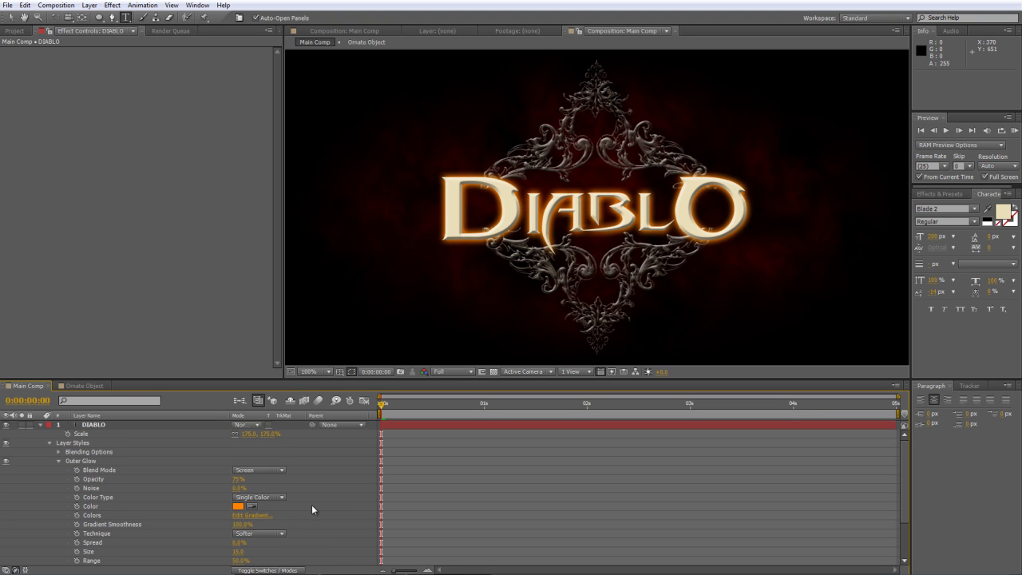
pyautogui.click(40, 425)
pyautogui.click(93, 426)
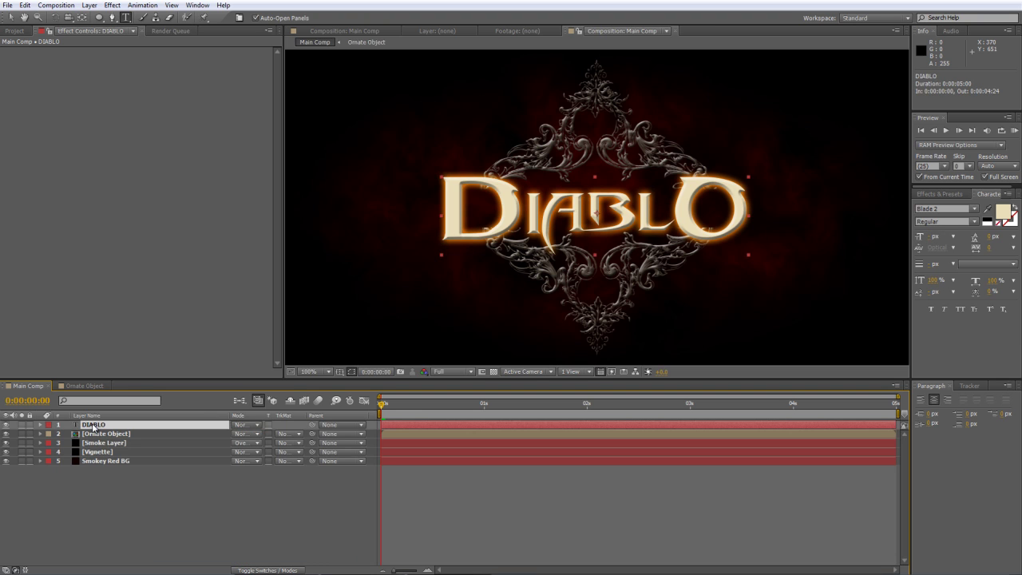
# - Add a Gradient Overlay layer style to DIABLO with Reverse turned on
pyautogui.rightClick(94, 428)
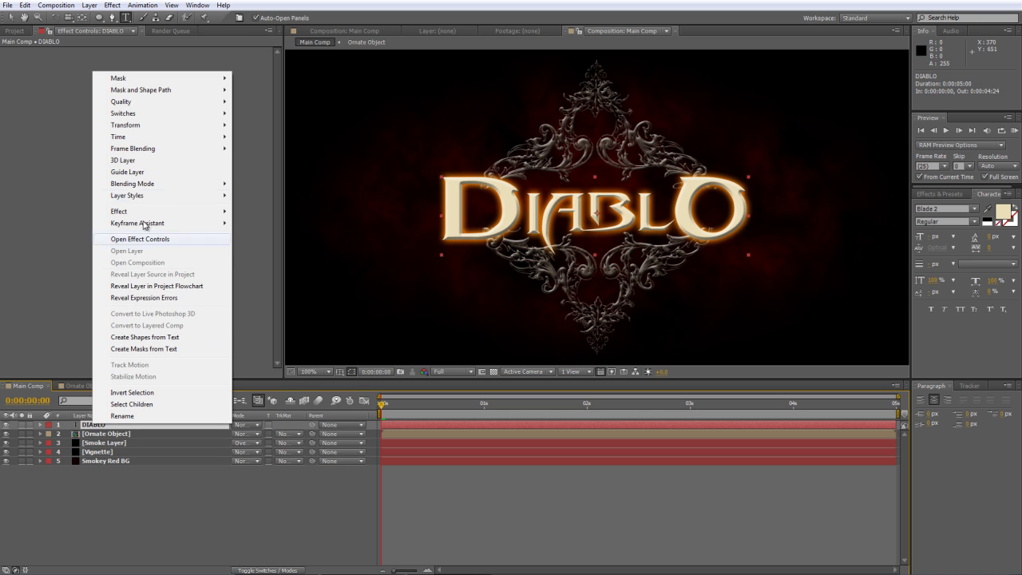
pyautogui.moveTo(138, 195)
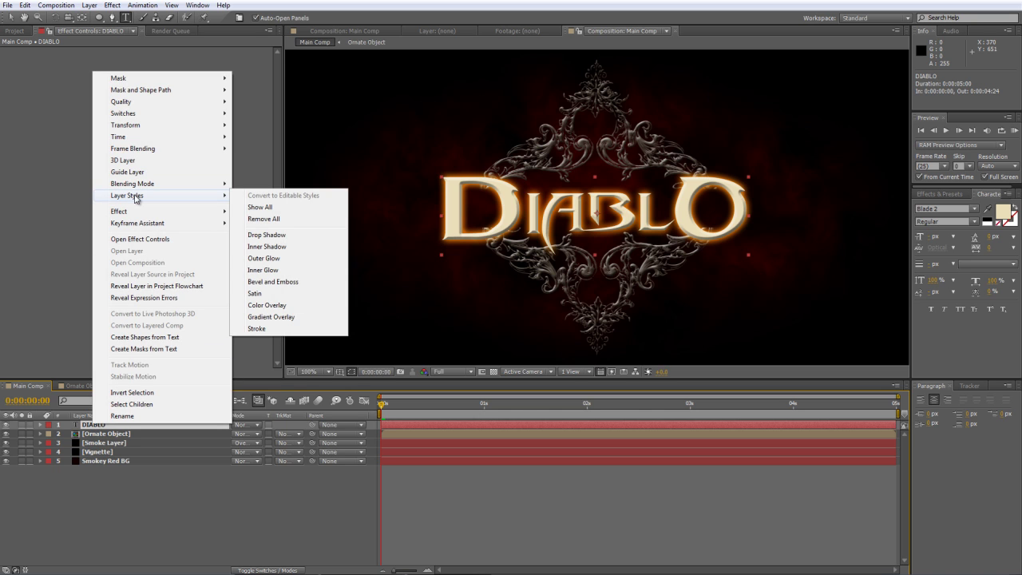
pyautogui.click(270, 318)
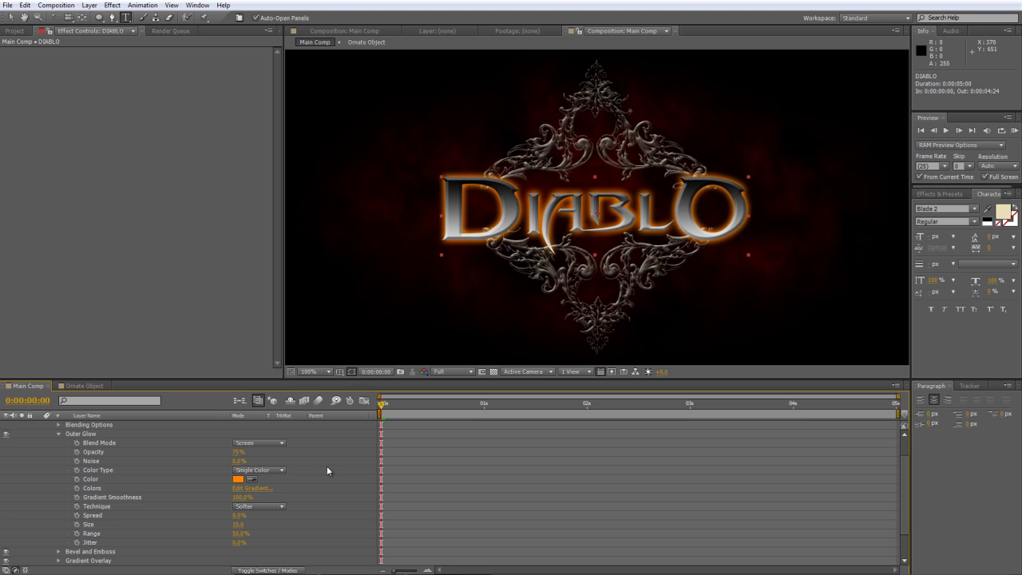
pyautogui.scroll(-2, 64, 516)
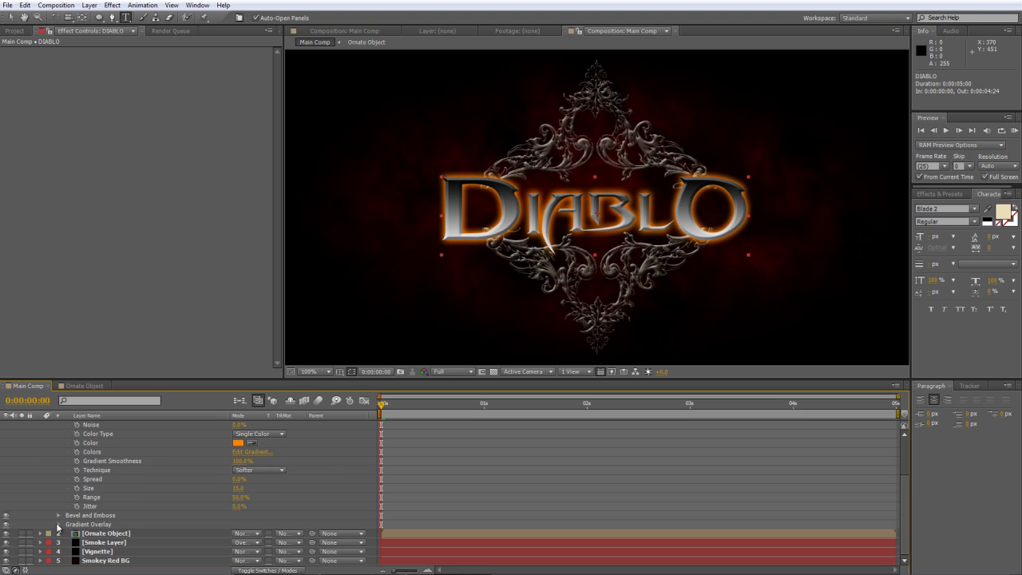
pyautogui.click(58, 524)
pyautogui.scroll(-5, 297, 462)
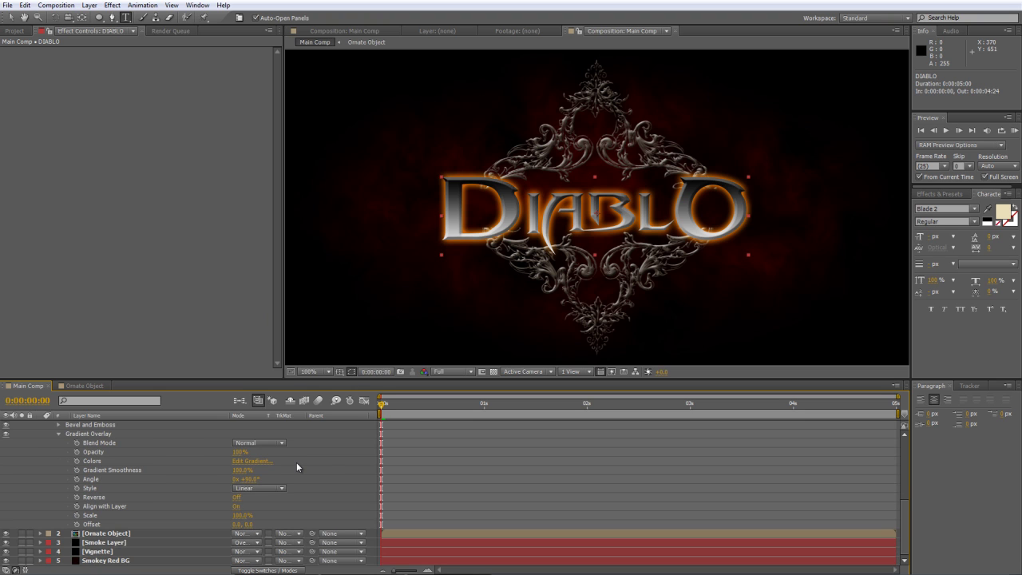
pyautogui.click(236, 497)
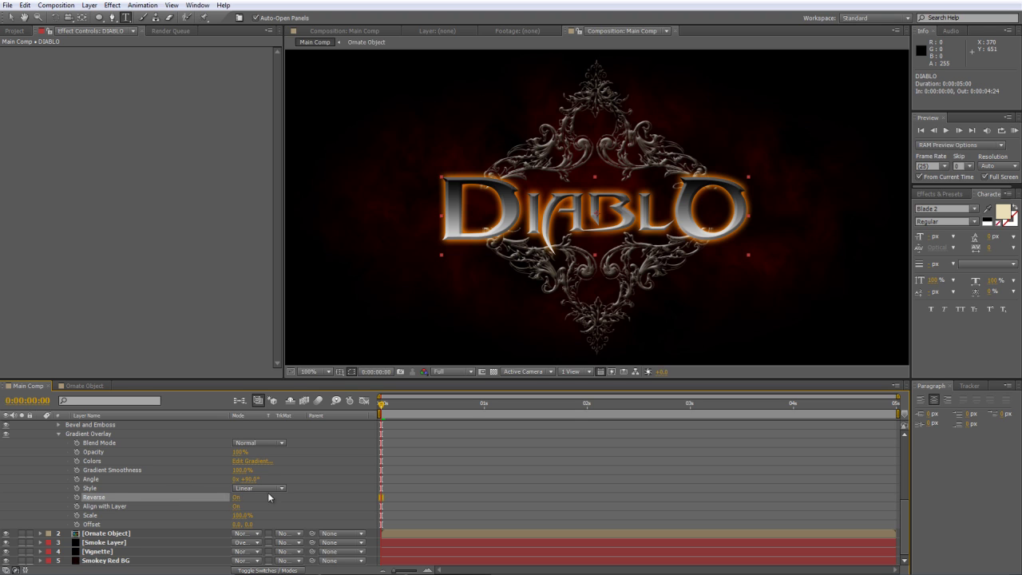
pyautogui.click(302, 500)
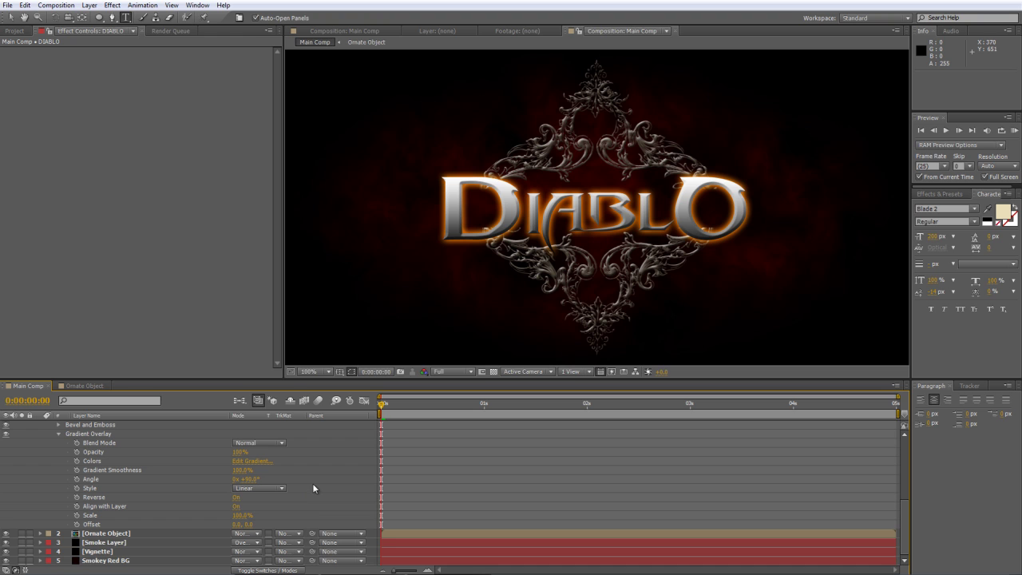
# - Set the Gradient Overlay blend mode to Overlay and its offset to 0.0, -12.0
pyautogui.click(265, 443)
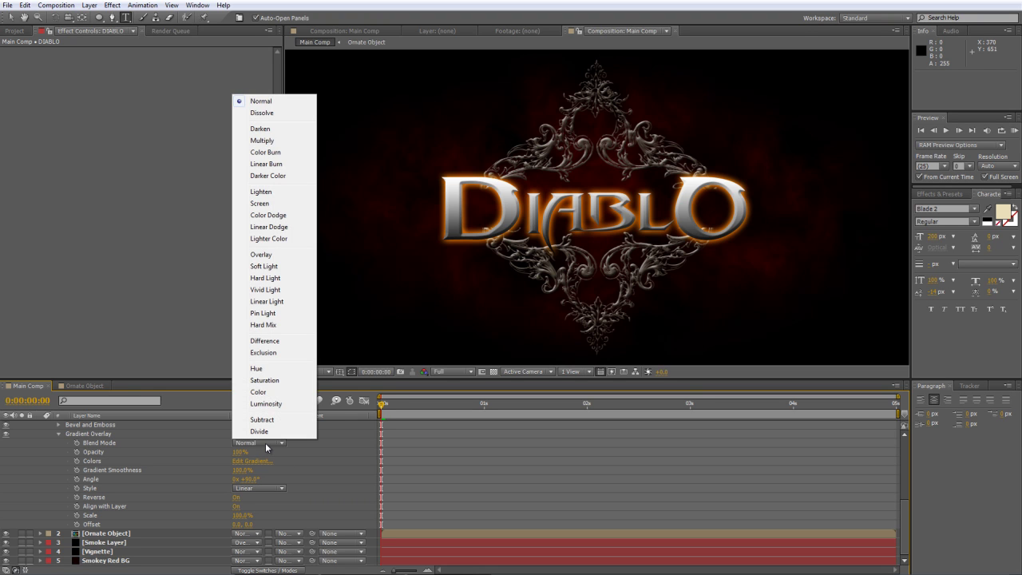
pyautogui.click(260, 254)
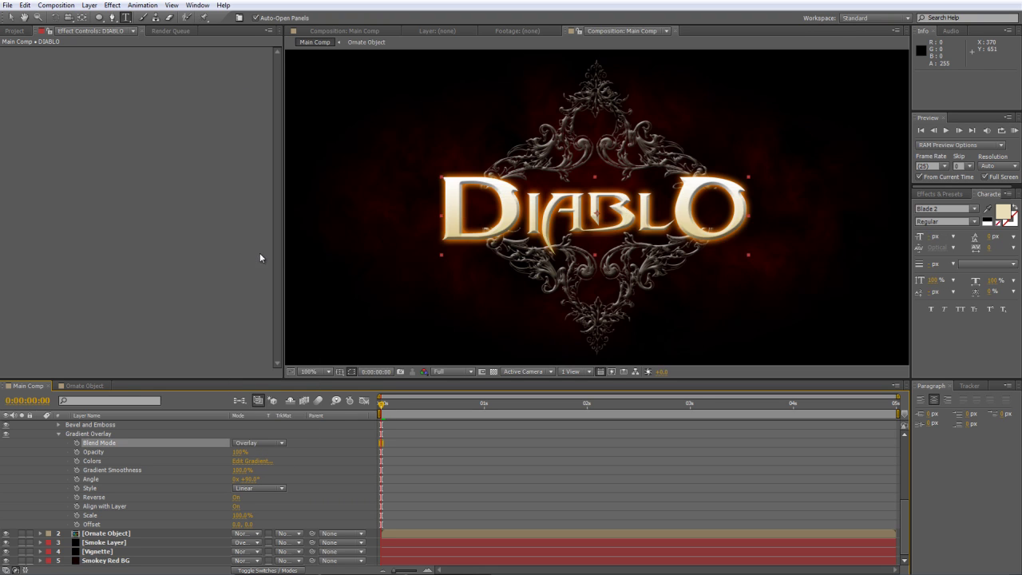
pyautogui.click(317, 463)
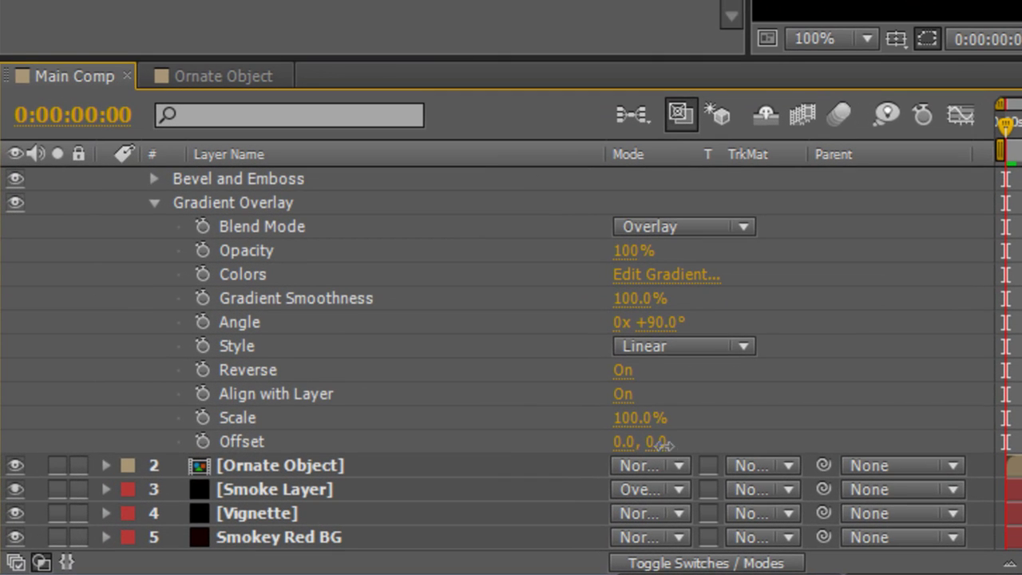
pyautogui.moveTo(664, 445)
pyautogui.mouseDown()
pyautogui.moveTo(647, 444)
pyautogui.moveTo(668, 439)
pyautogui.moveTo(659, 441)
pyautogui.mouseUp()
pyautogui.click(660, 444)
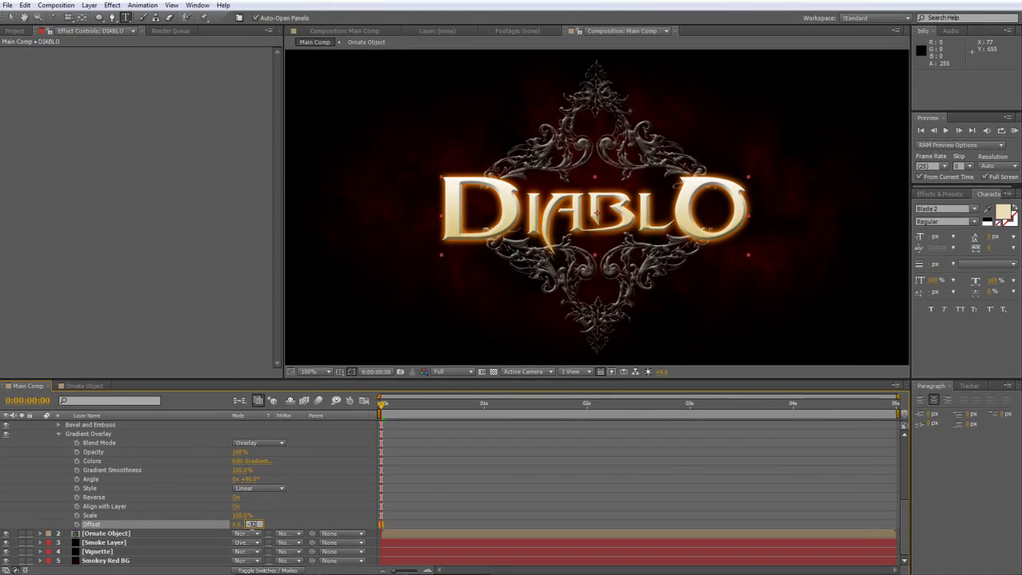
pyautogui.click(291, 515)
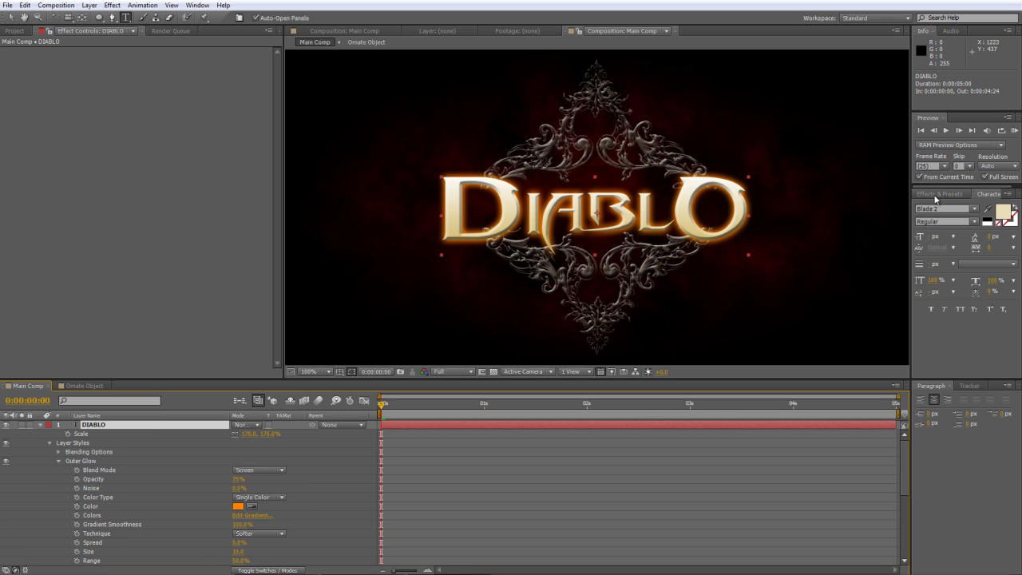
# - Apply Fractal Noise to the DIABLO text with Transform Scale set to 10
pyautogui.click(939, 194)
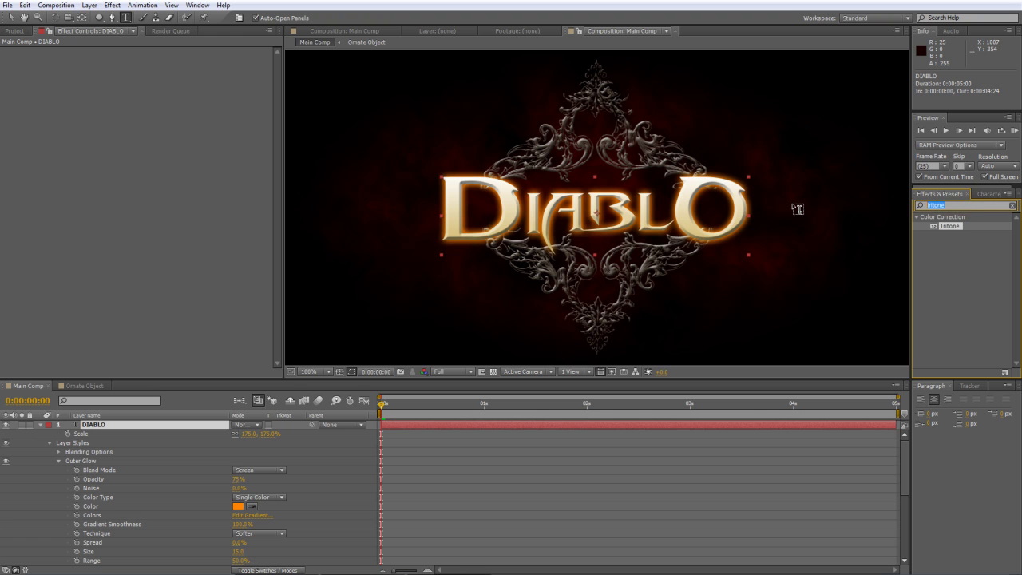
pyautogui.write('fractal')
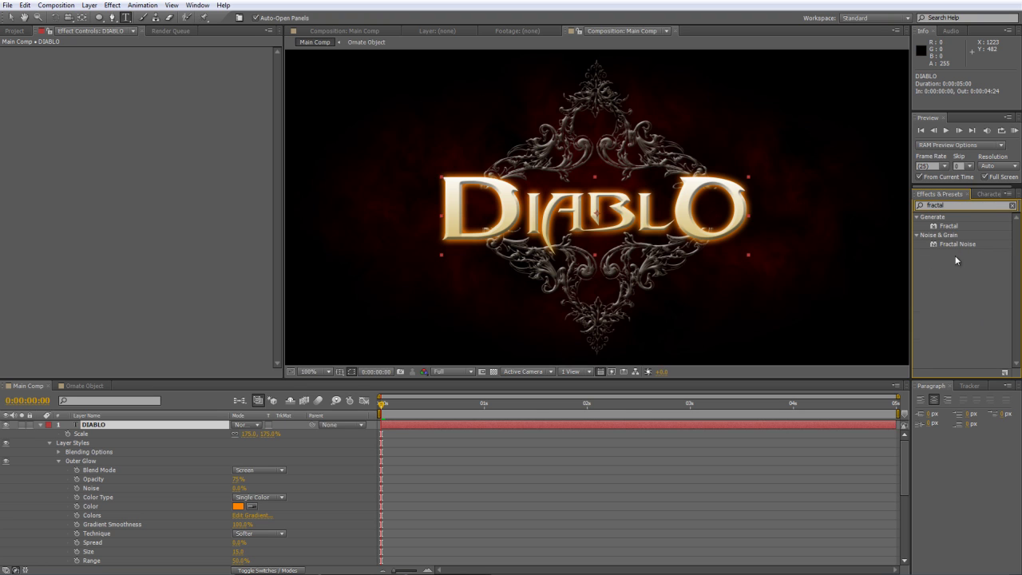
pyautogui.moveTo(953, 248); pyautogui.dragTo(705, 367)
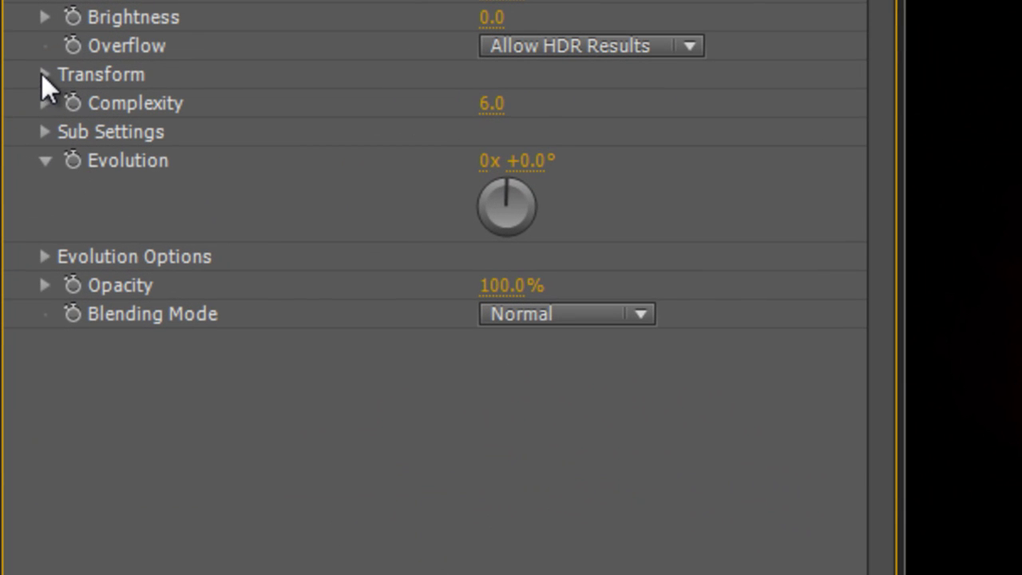
pyautogui.click(44, 75)
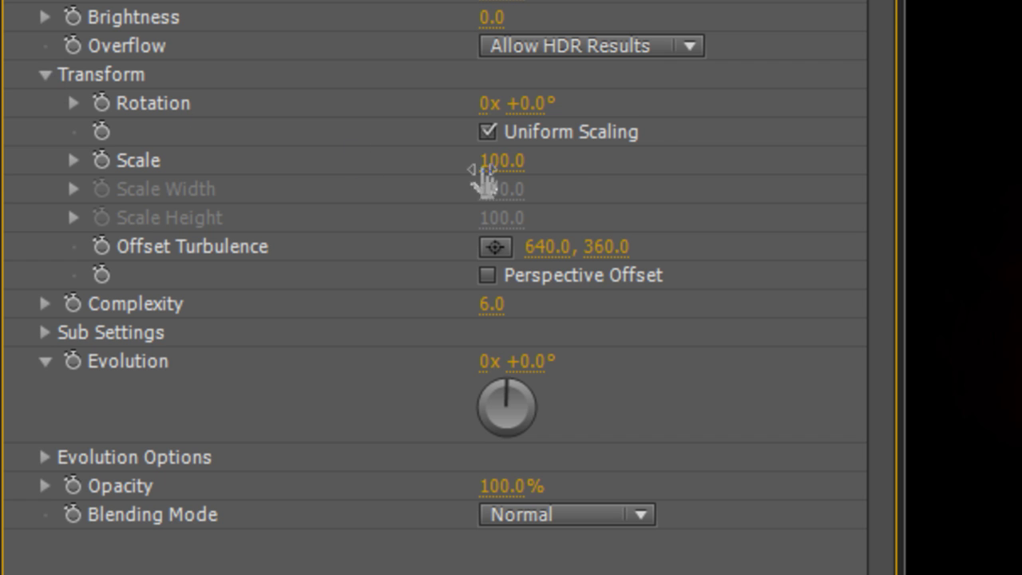
pyautogui.click(495, 164)
pyautogui.write('10')
pyautogui.press('Return')
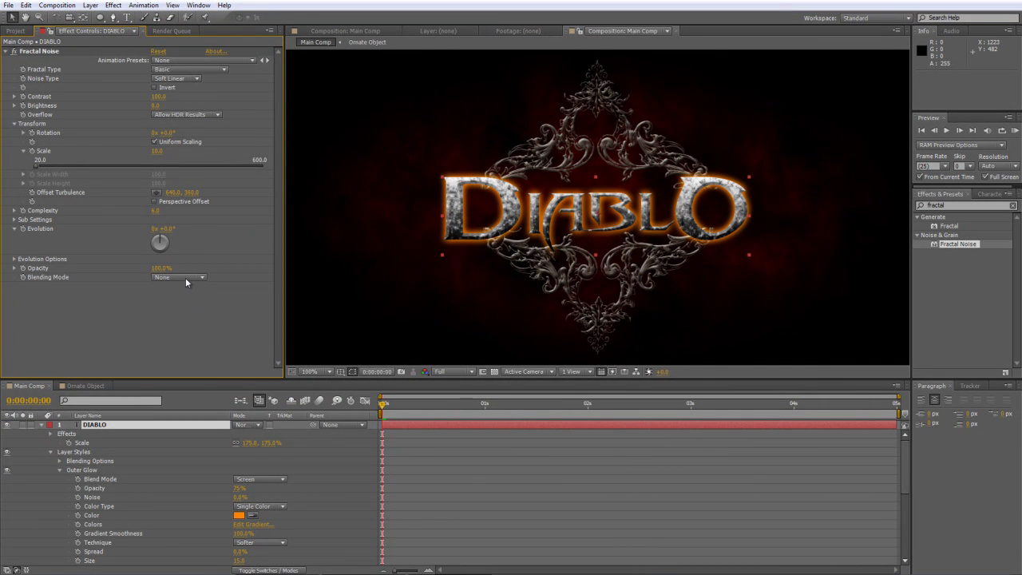
# - Blend the Fractal Noise with the Color Burn mode
pyautogui.click(183, 279)
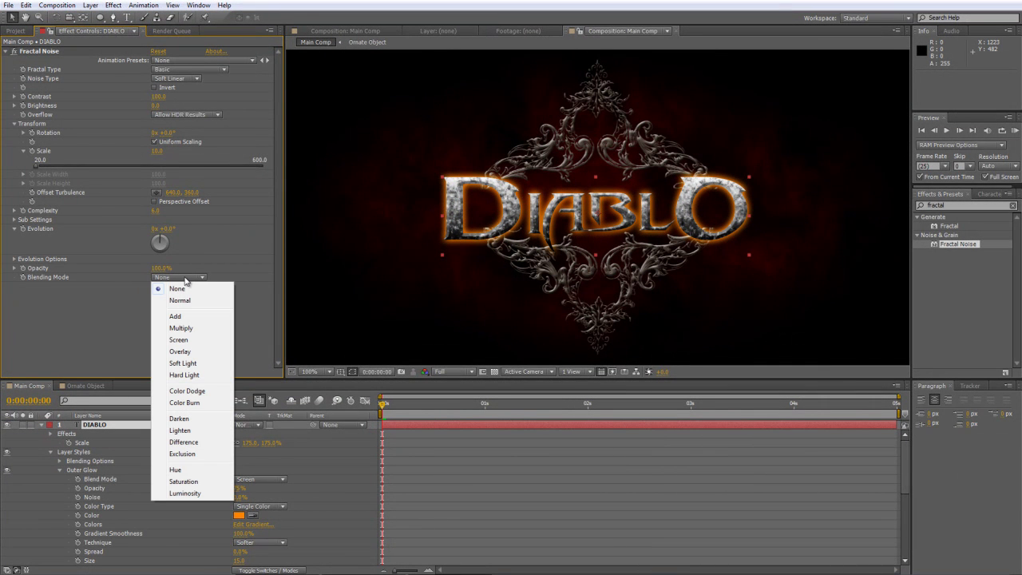
pyautogui.click(198, 407)
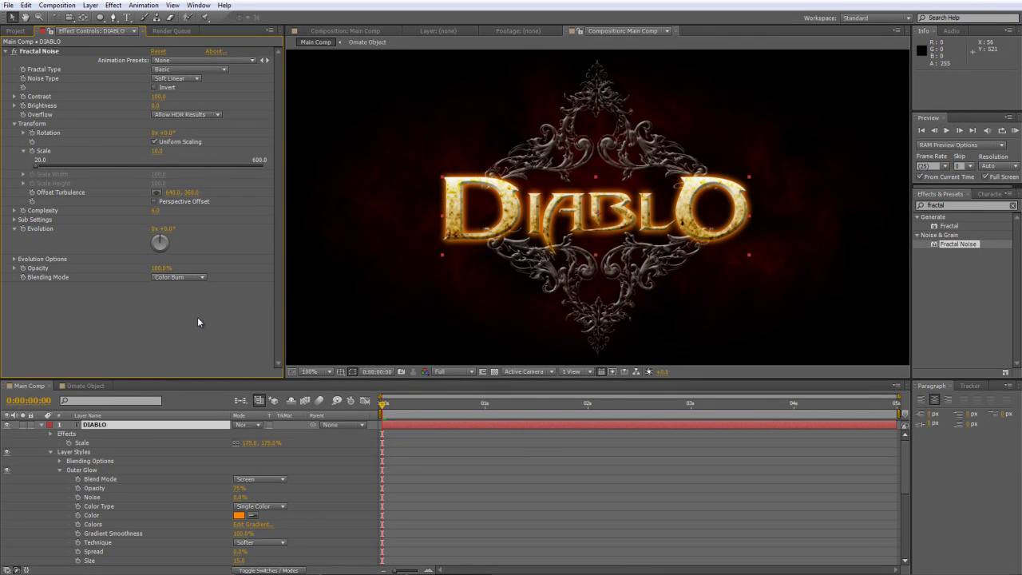
pyautogui.click(142, 430)
# - Set the DIABLO fill colour to F3BB84 in the Character panel, then zoom the viewer to 50%
pyautogui.click(980, 195)
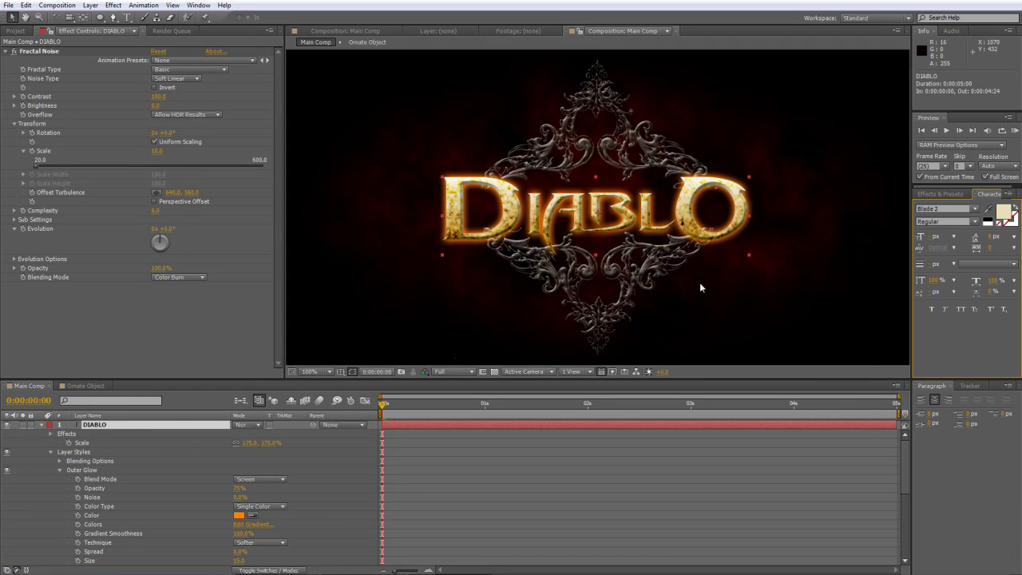
pyautogui.click(114, 426)
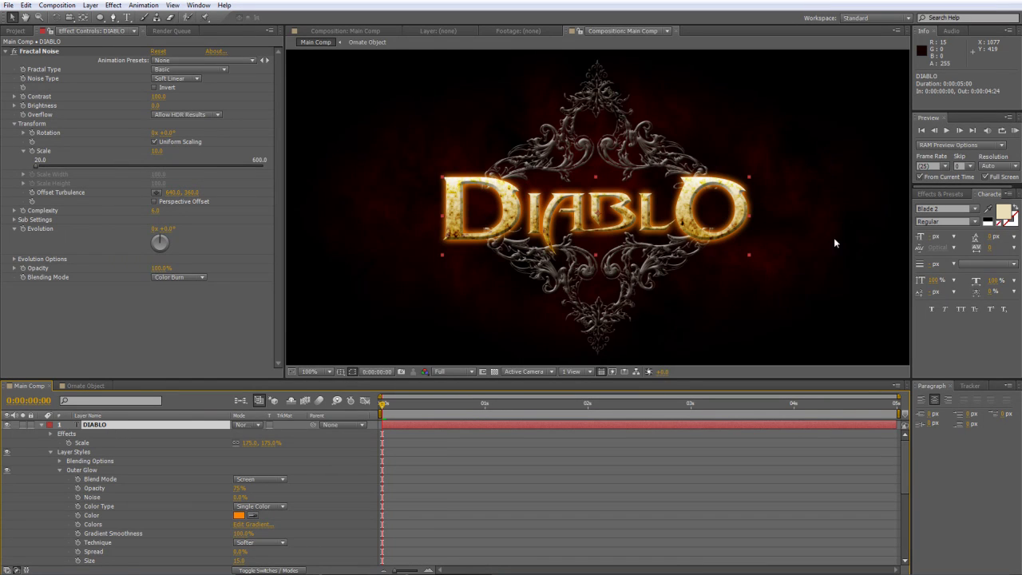
pyautogui.click(1003, 212)
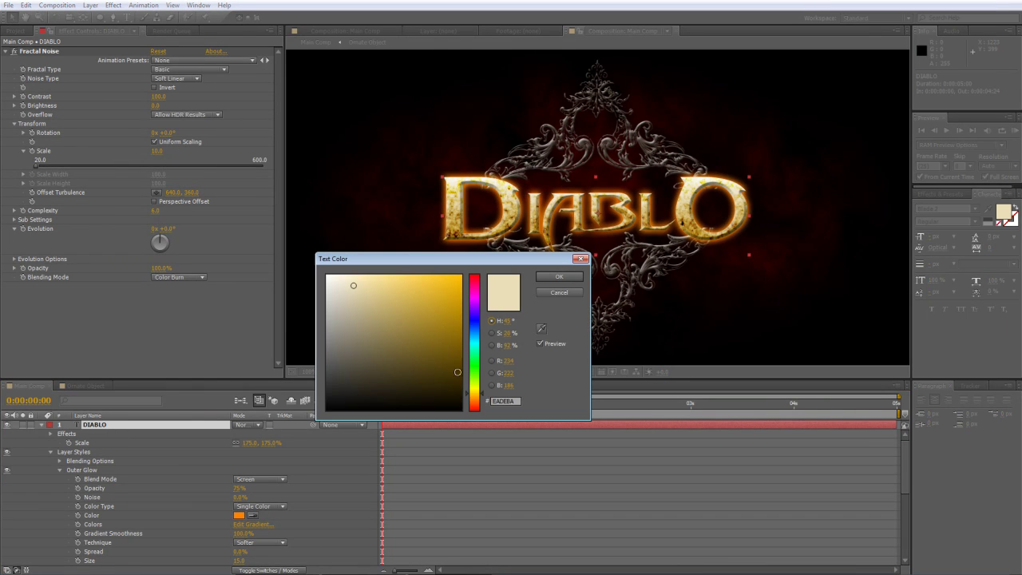
pyautogui.click(436, 292)
pyautogui.moveTo(436, 292); pyautogui.dragTo(387, 280)
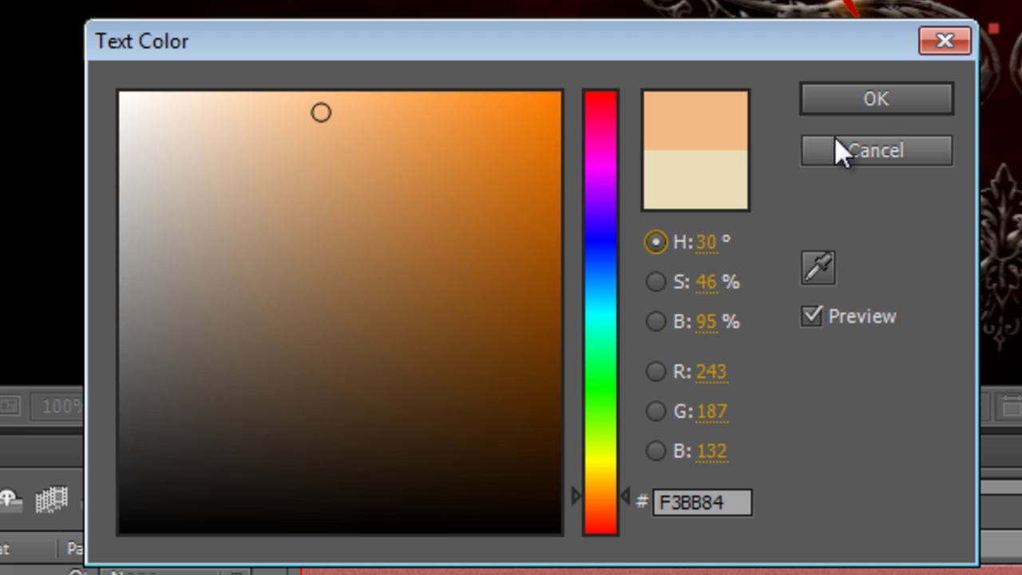
pyautogui.click(859, 94)
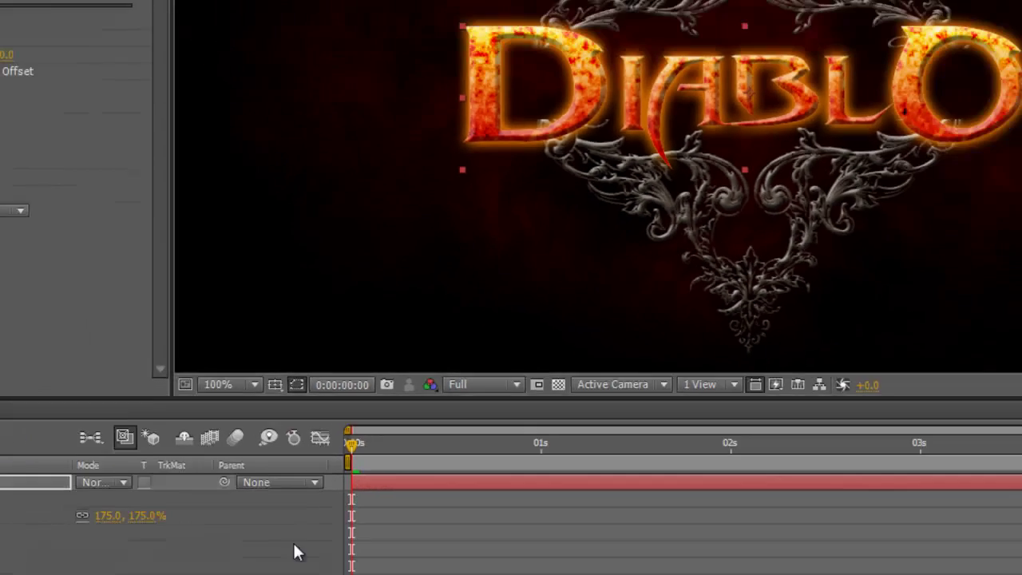
pyautogui.press(',')
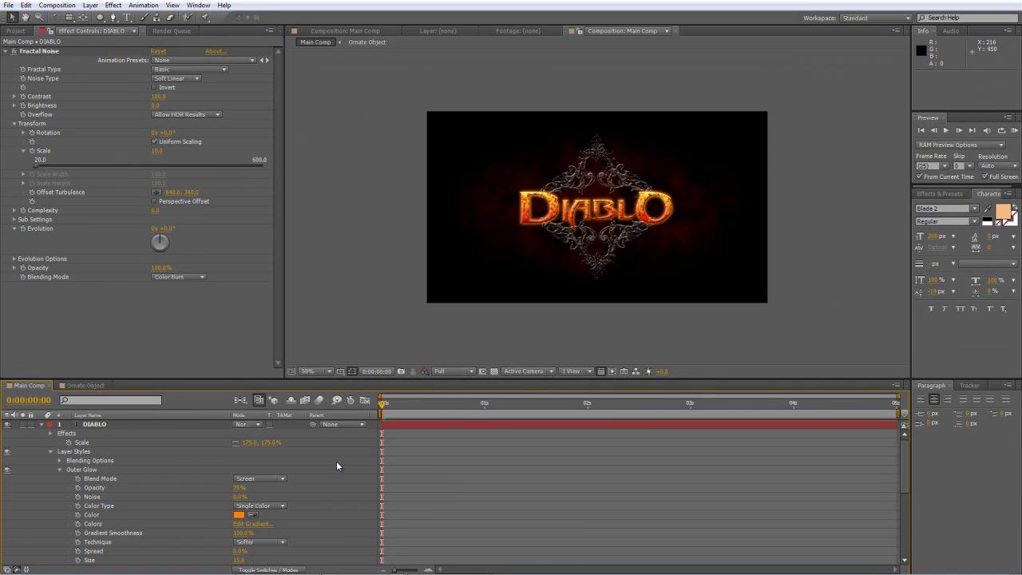